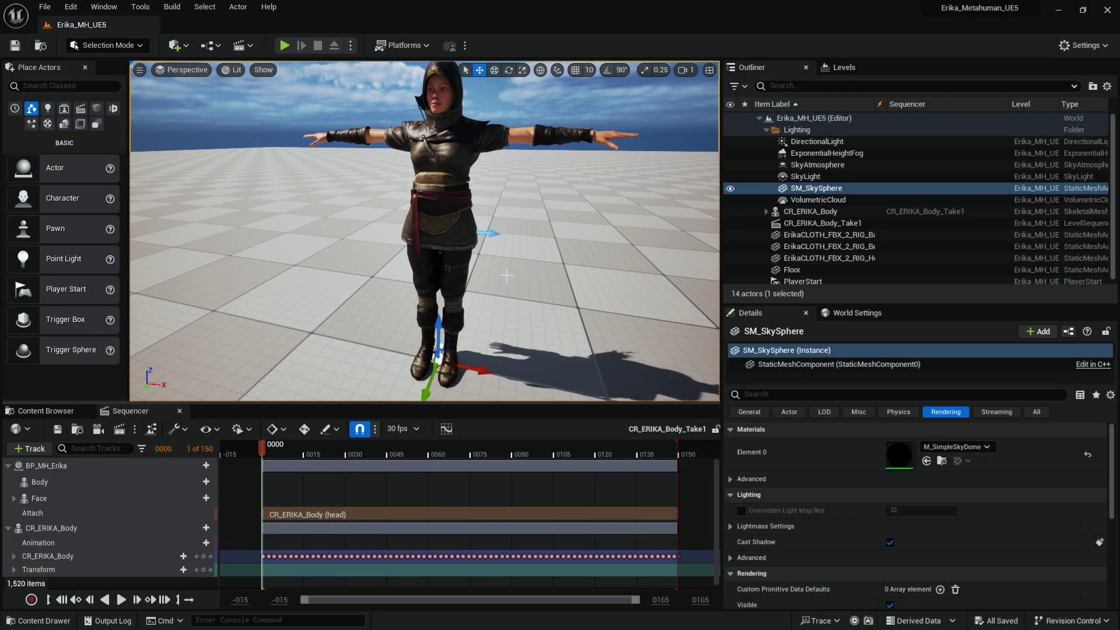
# - Try moving the CR_ERIKA_Body character along the X axis away from its cloth meshes twice, undoing each move
pyautogui.moveTo(531, 268)
pyautogui.mouseDown(button='middle')
pyautogui.moveTo(540, 257)
pyautogui.moveTo(532, 266)
pyautogui.mouseUp(button='middle')
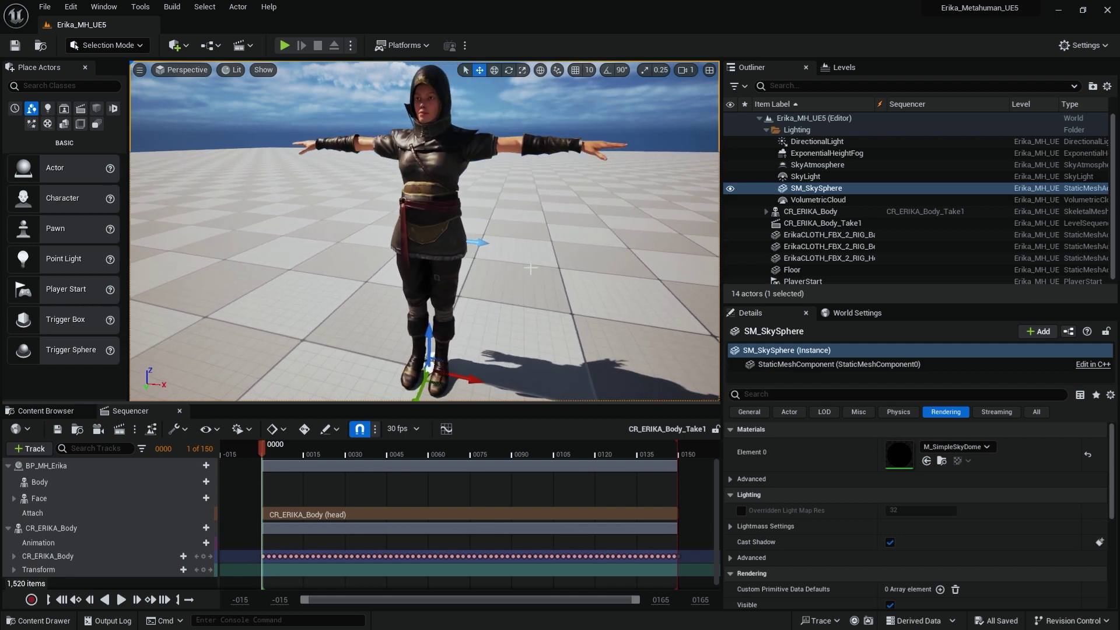
pyautogui.scroll(-2, 412, 167)
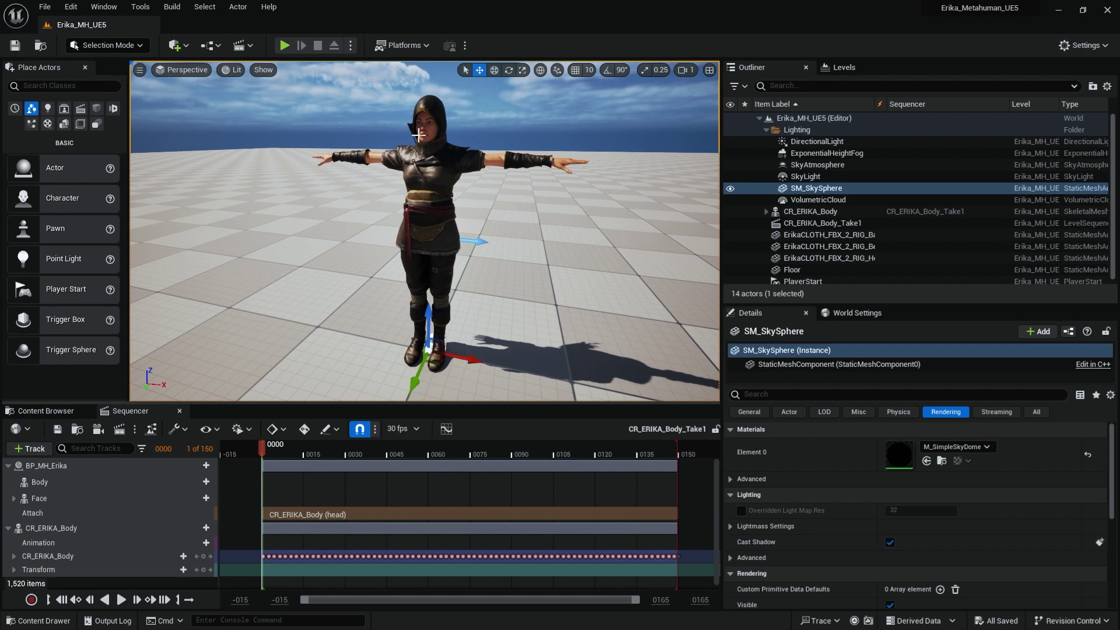
pyautogui.click(449, 190)
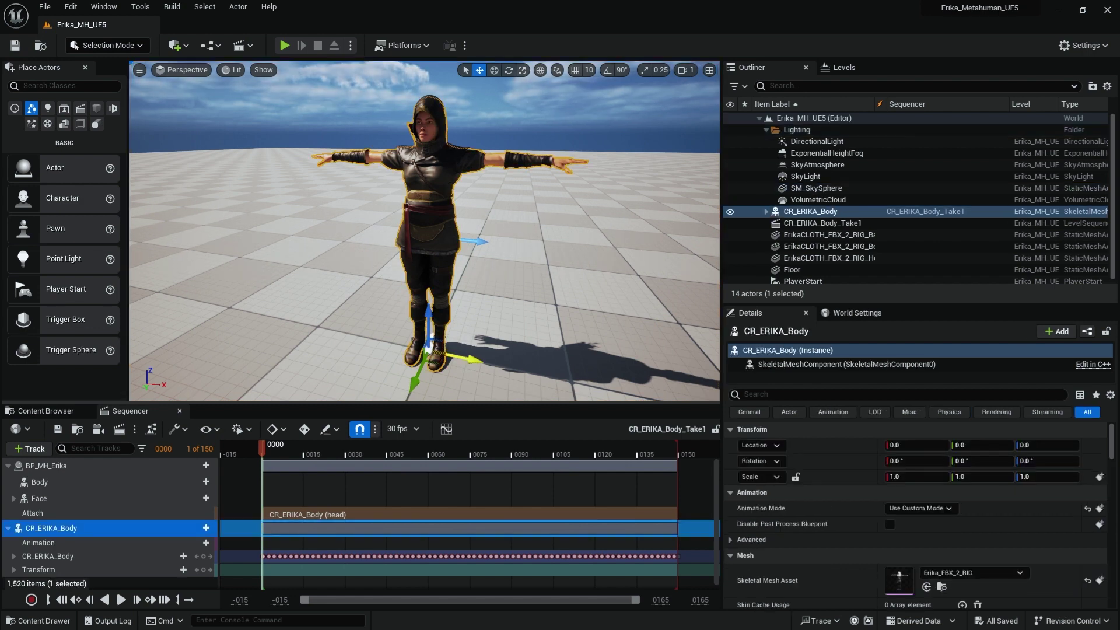
pyautogui.moveTo(468, 359); pyautogui.dragTo(391, 282)
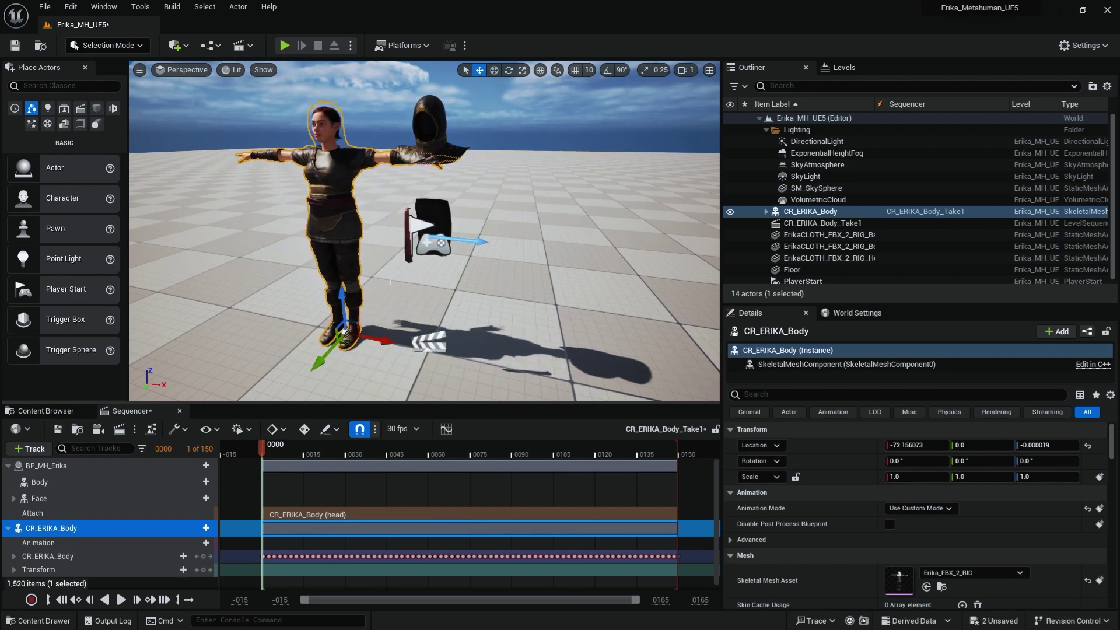
pyautogui.hotkey('ctrl', 'z')
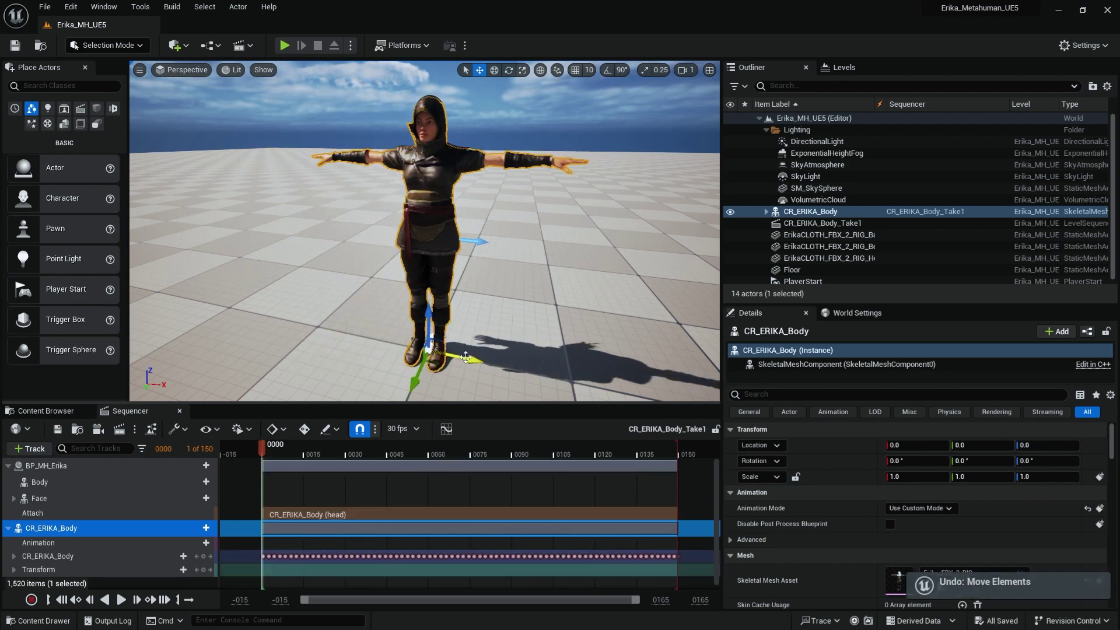
pyautogui.moveTo(466, 357); pyautogui.dragTo(403, 250)
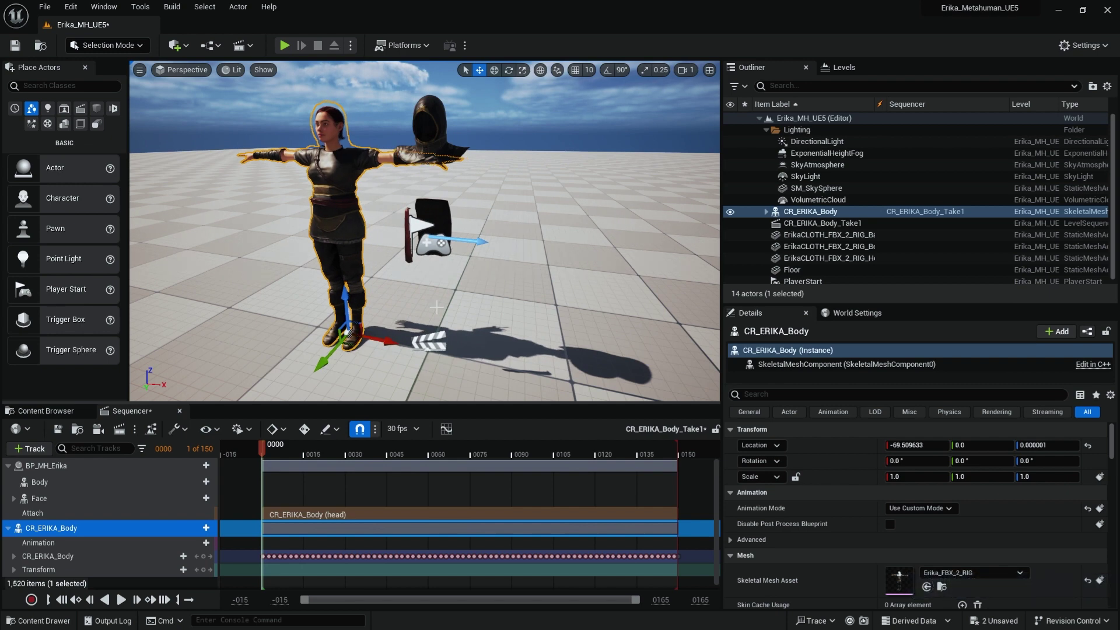
pyautogui.hotkey('ctrl', 'z')
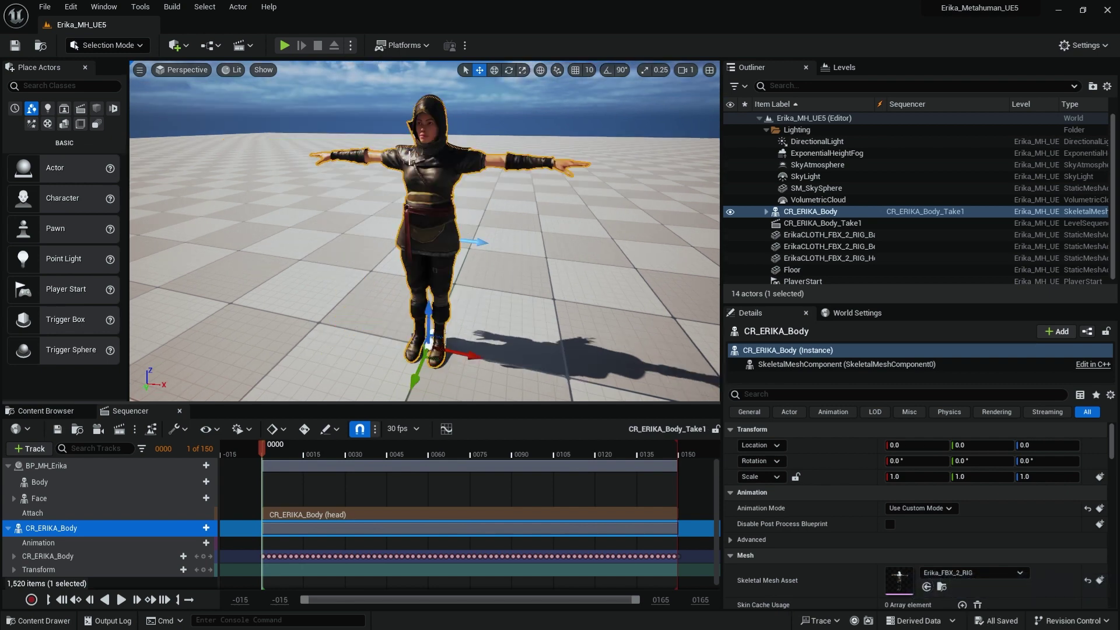
# - Inspect the fit of the hood and outfit on the Metahuman character from several angles
pyautogui.scroll(5, 552, 232)
pyautogui.scroll(-3, 552, 231)
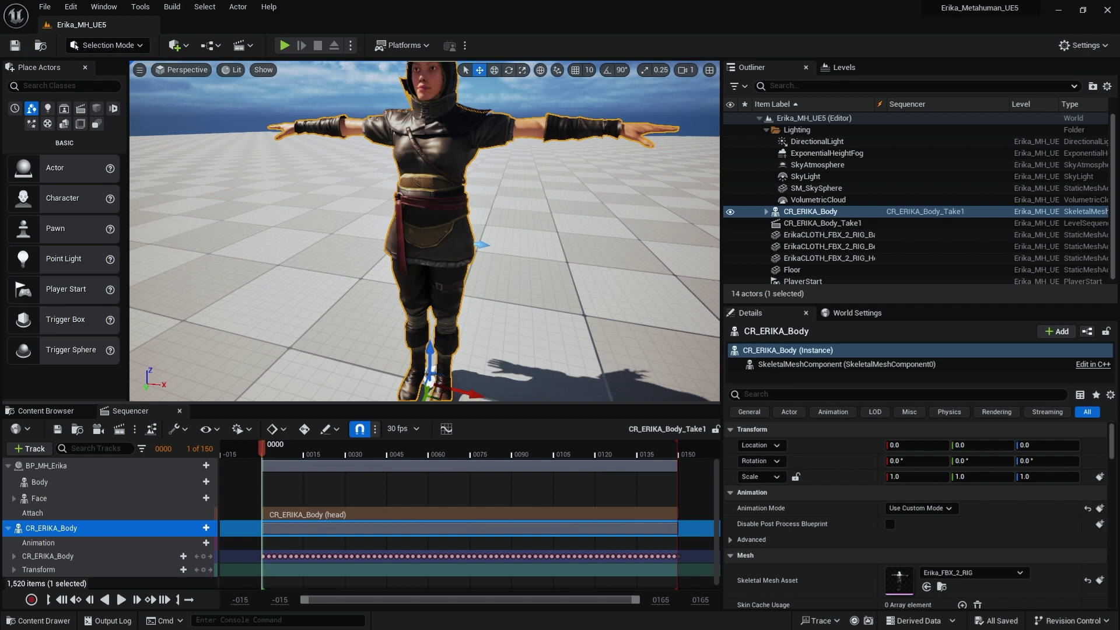
pyautogui.scroll(-2, 548, 226)
pyautogui.scroll(3, 547, 224)
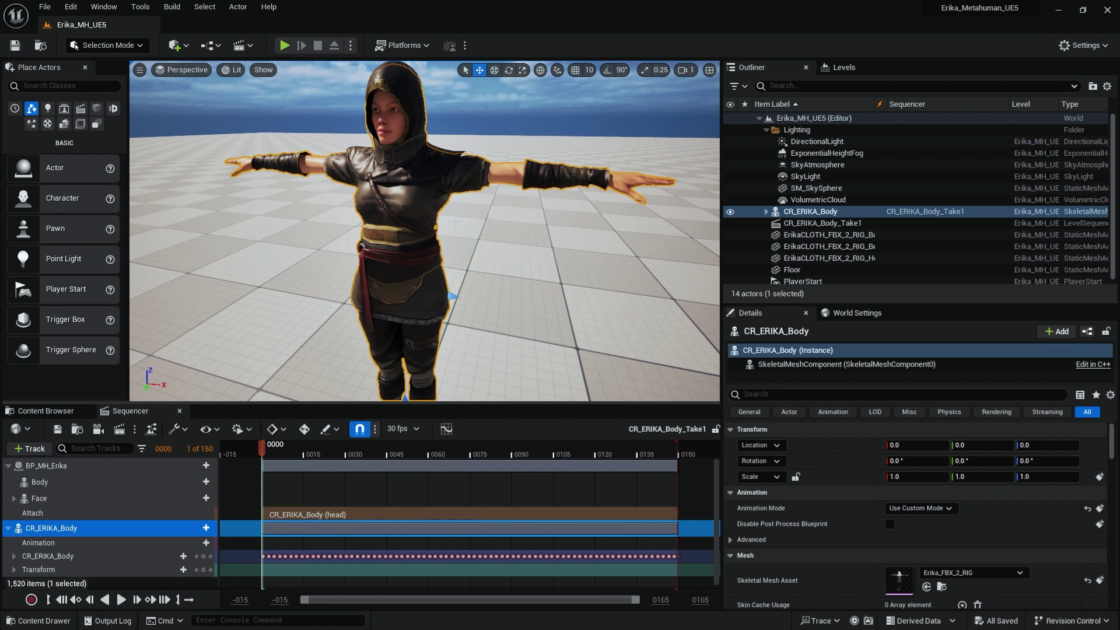
pyautogui.click(443, 169)
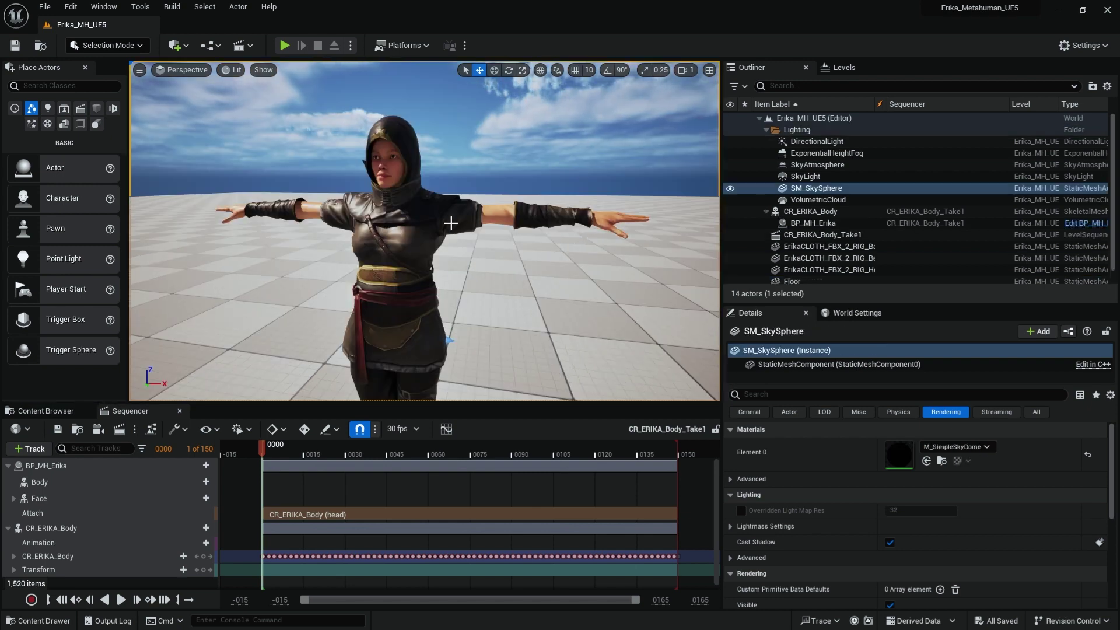
pyautogui.moveTo(419, 249)
pyautogui.keyDown('alt'); pyautogui.mouseDown(button='right')
pyautogui.moveTo(382, 249)
pyautogui.moveTo(426, 249)
pyautogui.mouseUp(button='right'); pyautogui.keyUp('alt')
pyautogui.moveTo(472, 257); pyautogui.dragTo(432, 251)
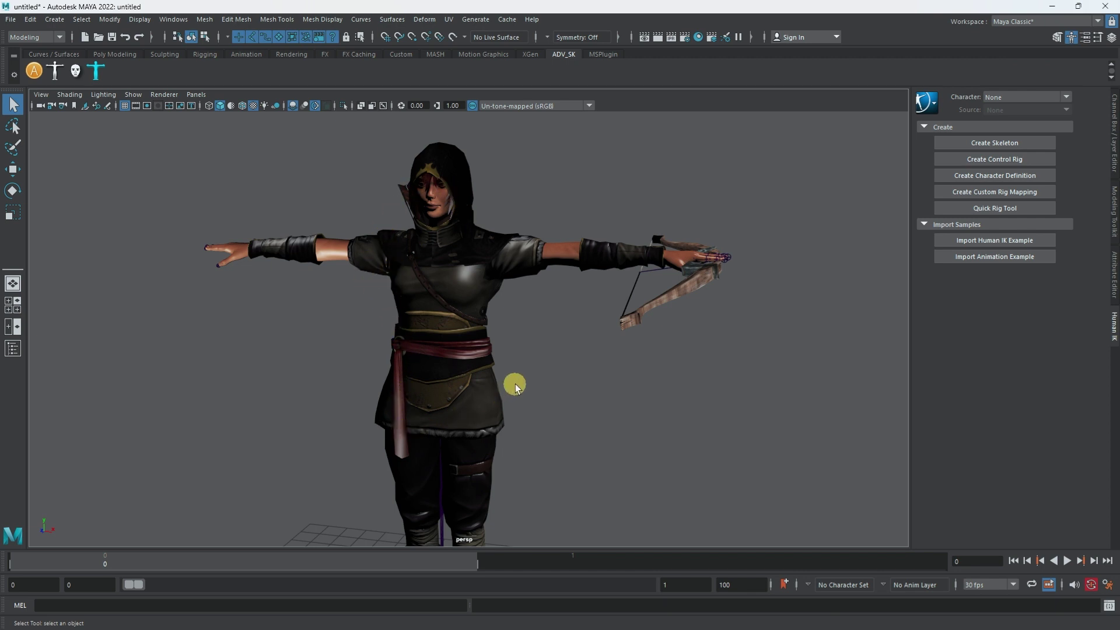
# - Switch to Maya, create a Lambert material in the Hypershade and rename it Transparent
pyautogui.keyDown('alt'); pyautogui.moveTo(515, 386); pyautogui.dragTo(534, 348); pyautogui.keyUp('alt')
pyautogui.keyDown('alt'); pyautogui.moveTo(538, 345); pyautogui.dragTo(600, 351, button='right'); pyautogui.keyUp('alt')
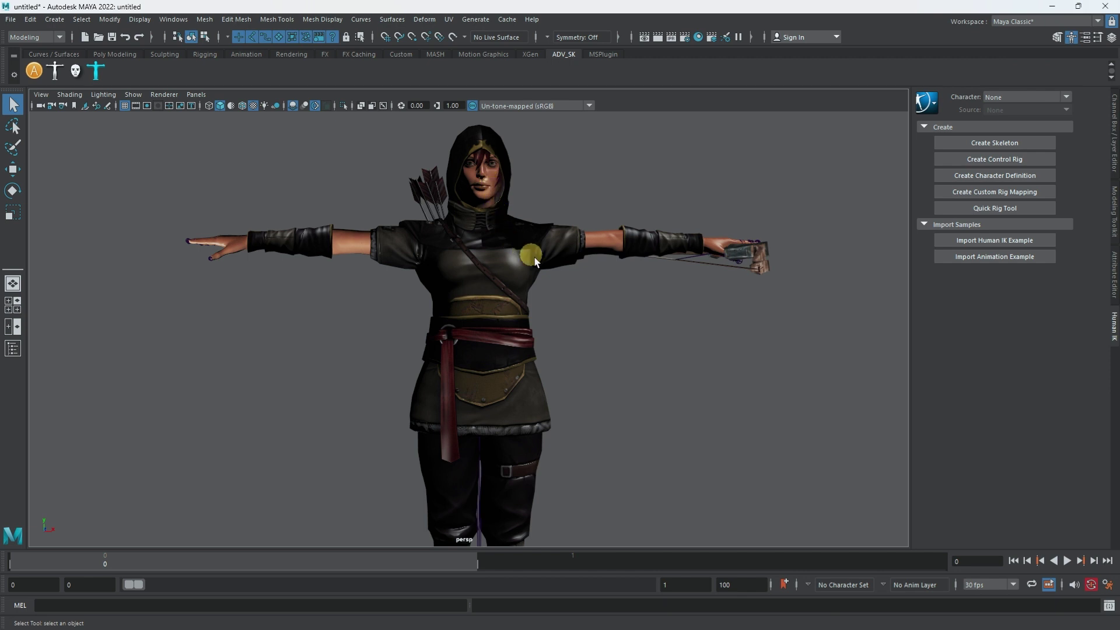
pyautogui.keyDown('alt'); pyautogui.moveTo(550, 284); pyautogui.dragTo(528, 316); pyautogui.keyUp('alt')
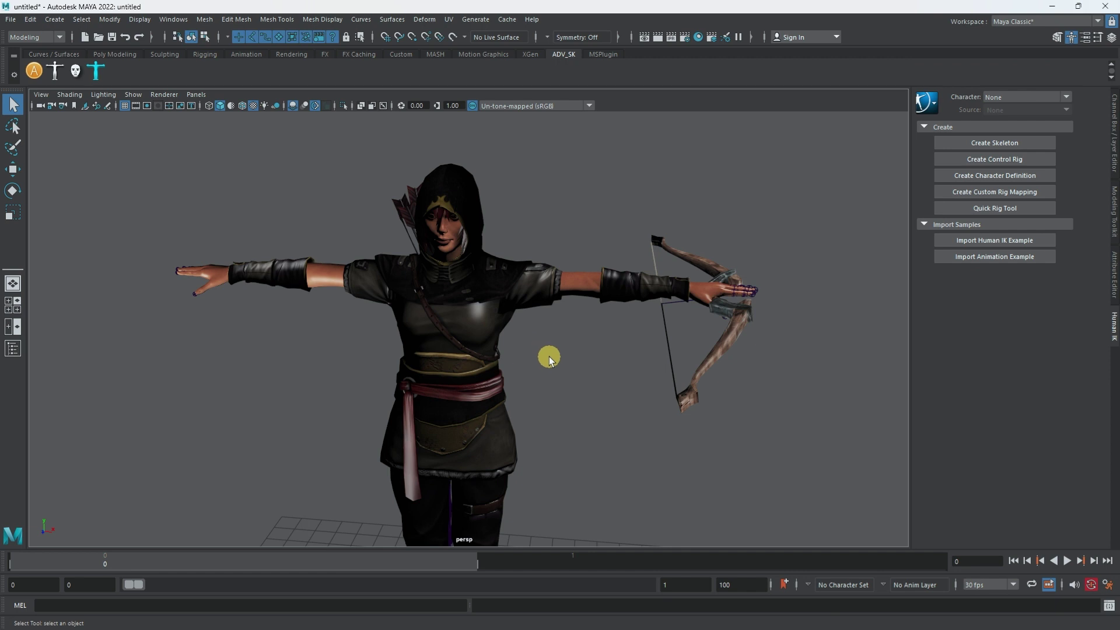
pyautogui.click(470, 193)
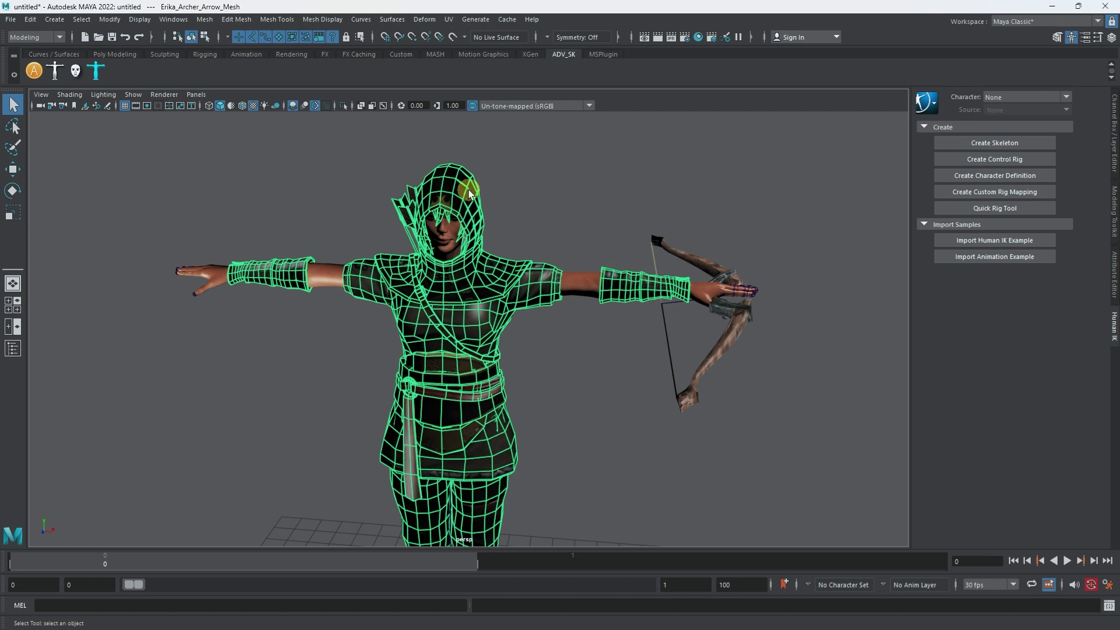
pyautogui.click(697, 36)
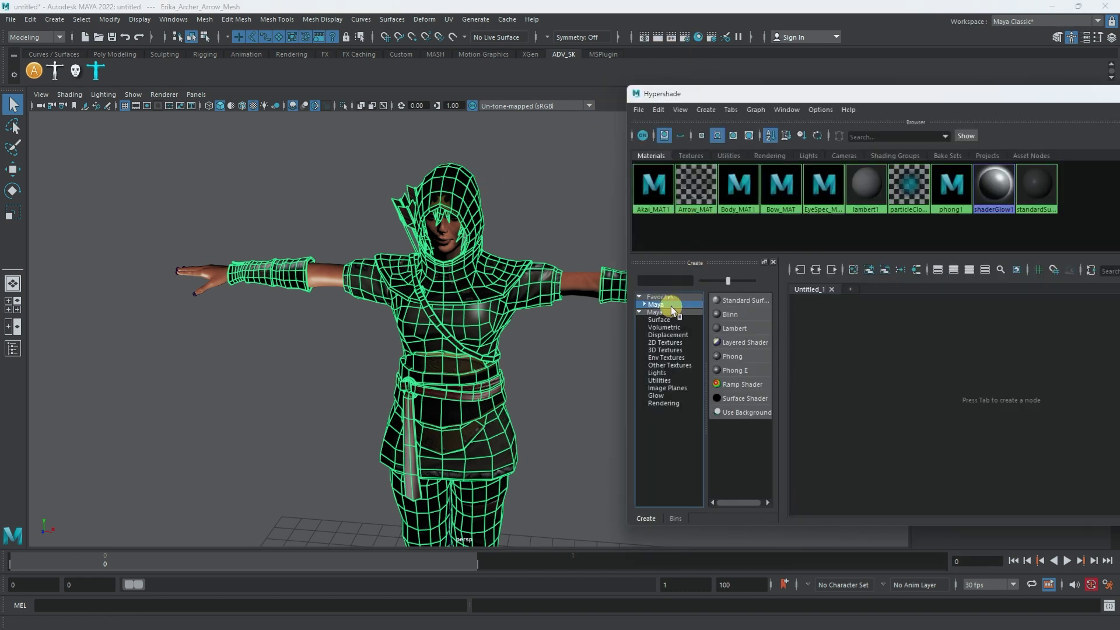
pyautogui.click(736, 327)
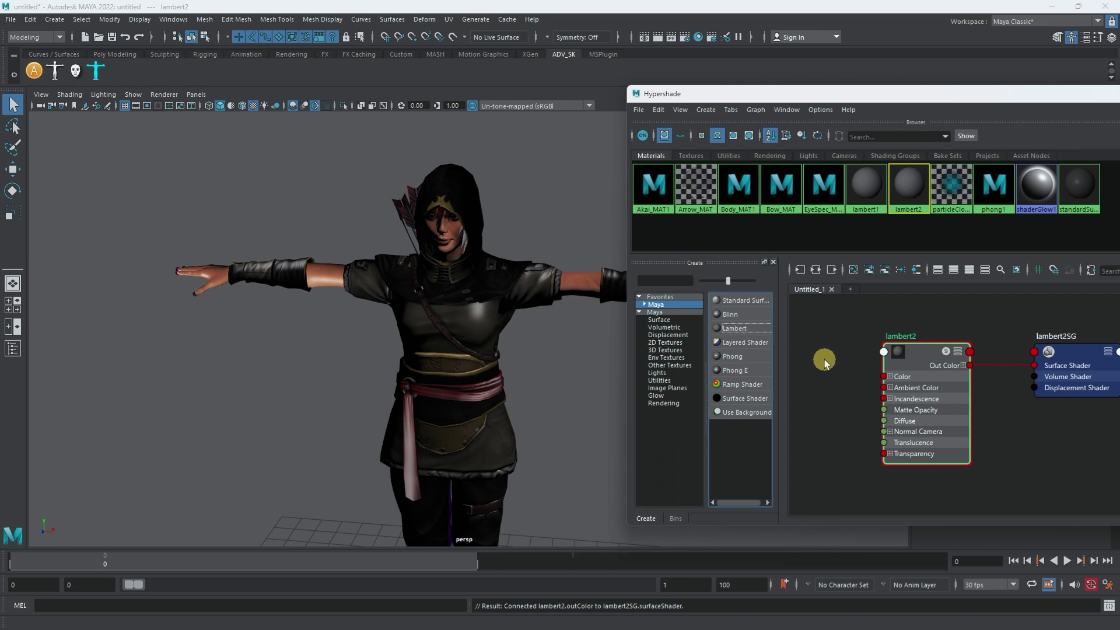
pyautogui.doubleClick(900, 335)
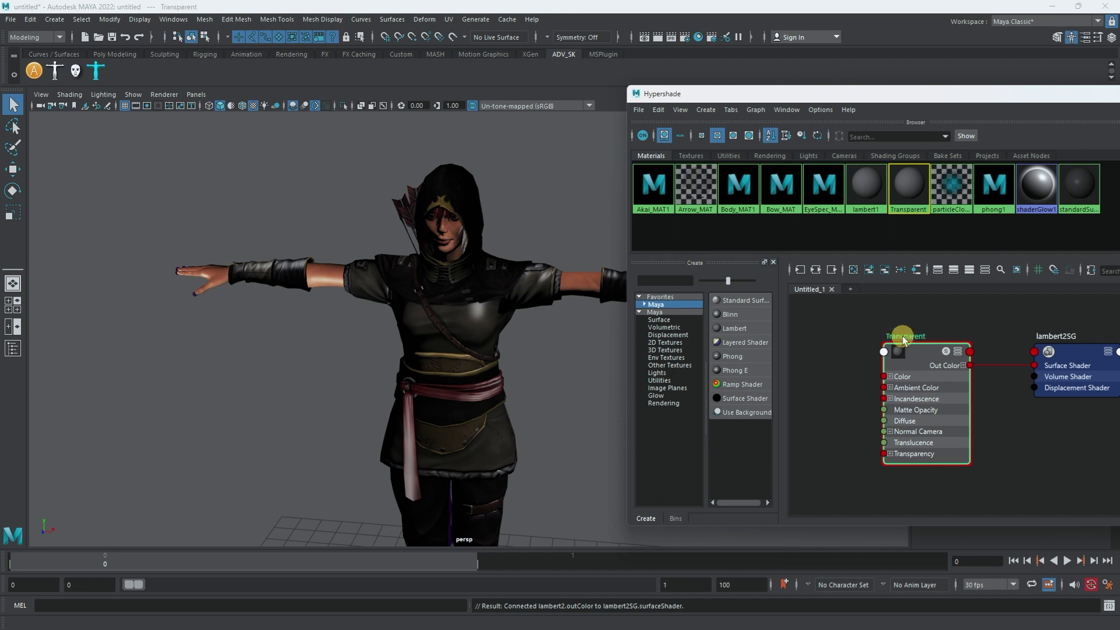
# - Isolate the character's skin mesh and select all of its head and neck faces
pyautogui.press('w')
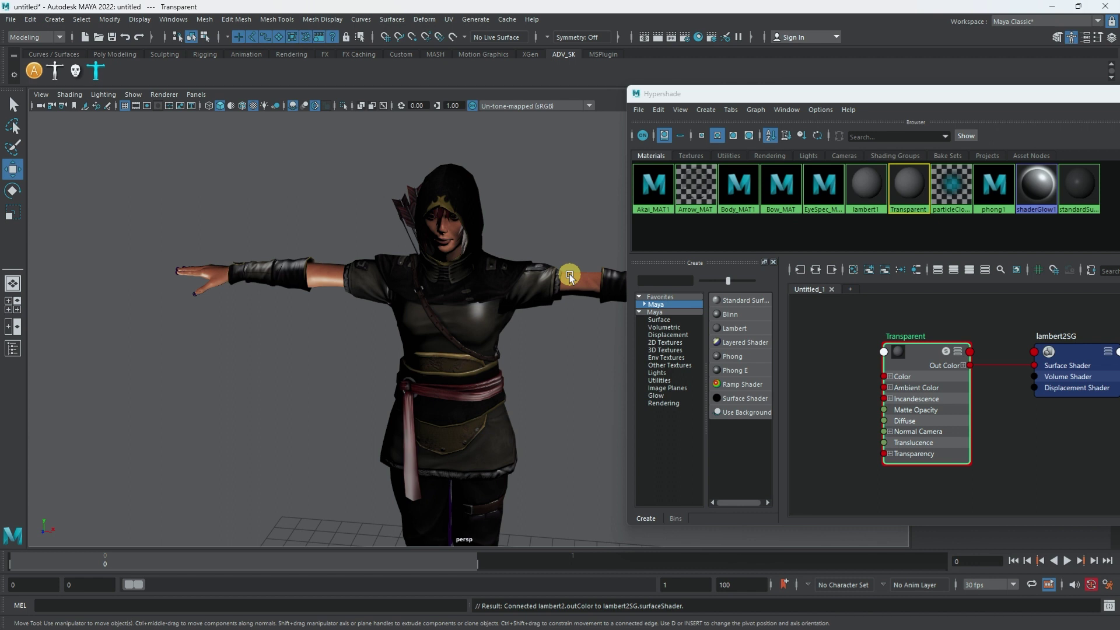
pyautogui.click(570, 276)
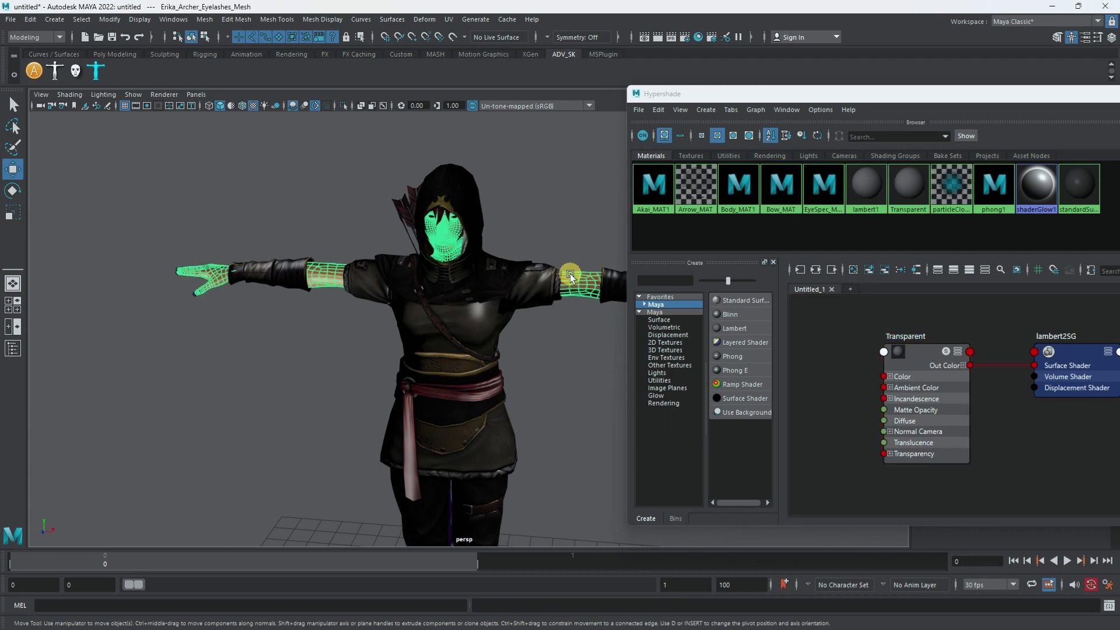
pyautogui.click(347, 108)
pyautogui.moveTo(446, 218); pyautogui.dragTo(389, 162, button='right')
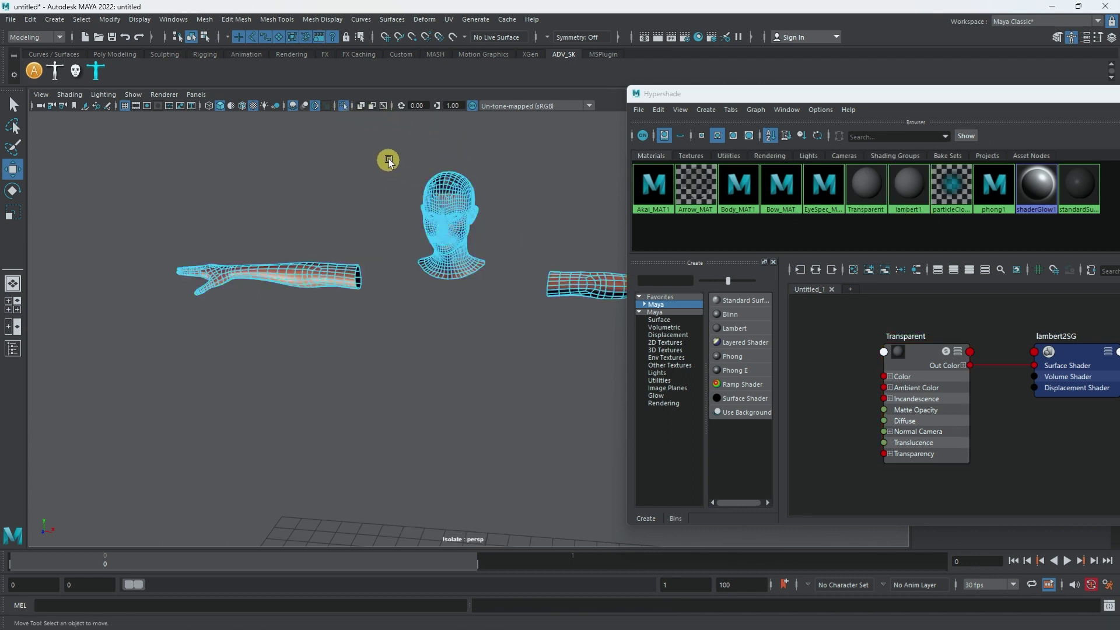
pyautogui.moveTo(389, 162); pyautogui.dragTo(507, 321)
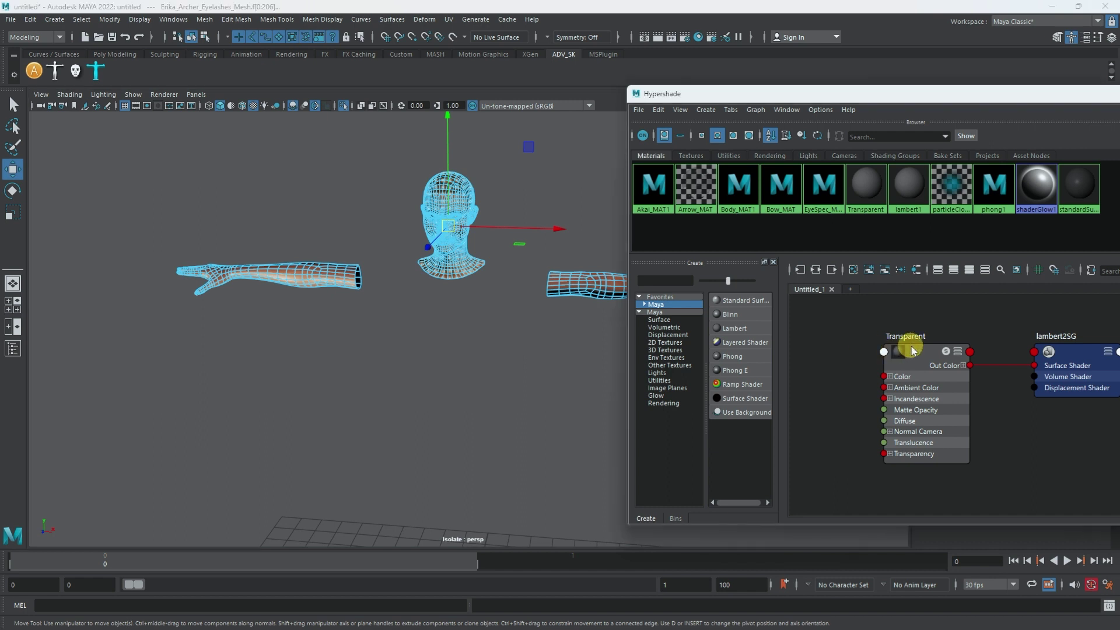
# - Assign the Transparent material to the selected head and neck faces, and end the isolation in object mode
pyautogui.moveTo(913, 351); pyautogui.dragTo(890, 315, button='right')
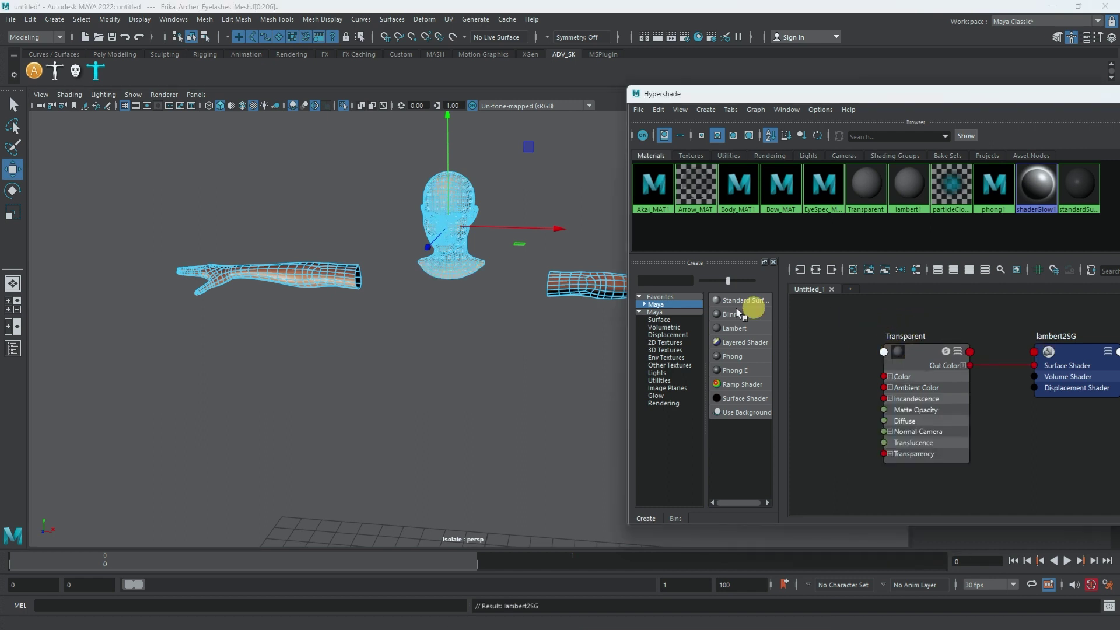
pyautogui.press('F8')
pyautogui.click(487, 394)
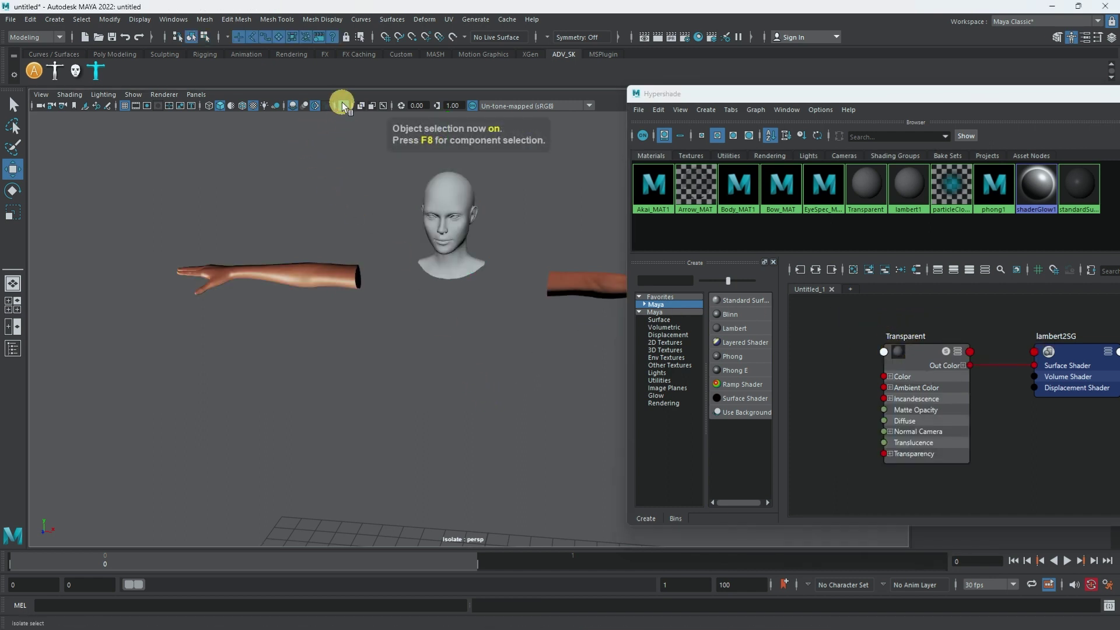
pyautogui.click(343, 106)
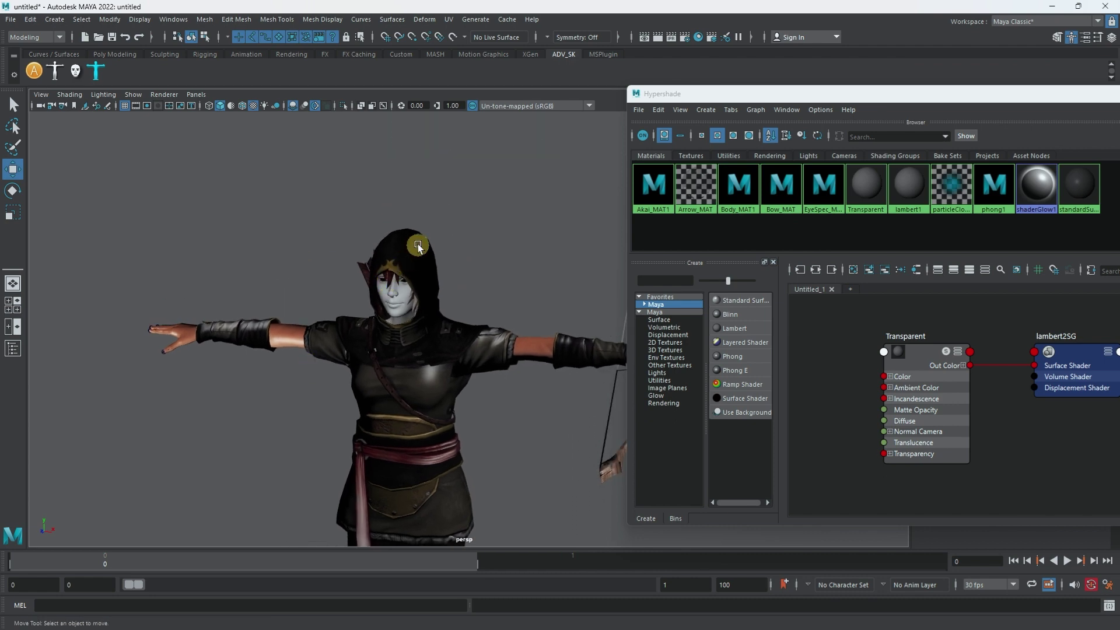
# - Isolate the archer's clothing mesh and select starting faces on the hood and the hanging belt sash
pyautogui.click(416, 245)
pyautogui.press('f')
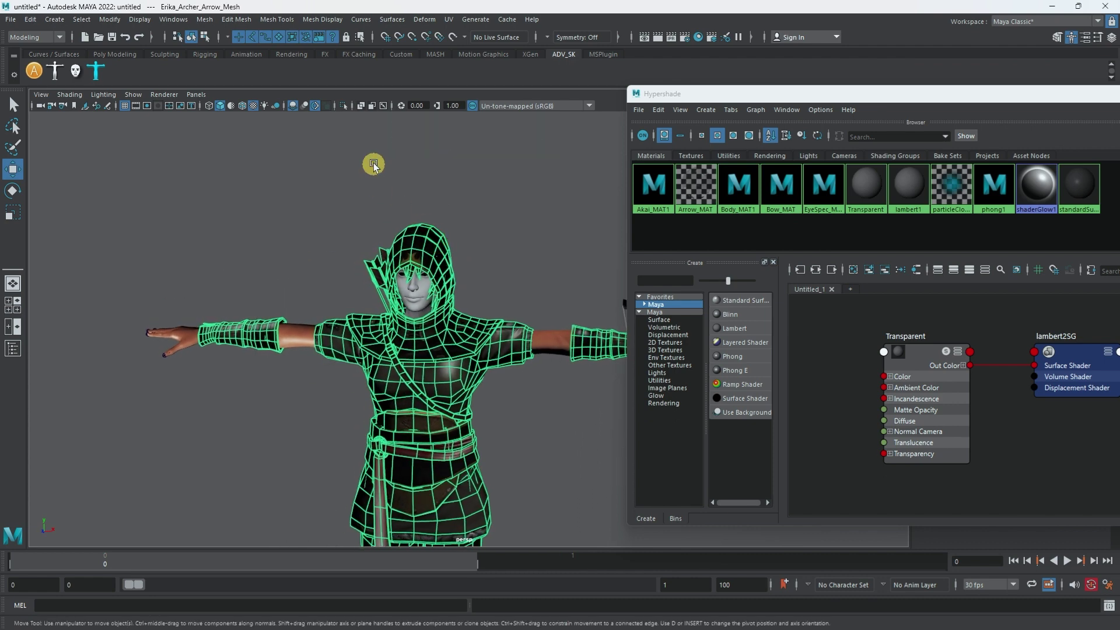
pyautogui.click(342, 106)
pyautogui.keyDown('alt'); pyautogui.moveTo(431, 221); pyautogui.dragTo(457, 220); pyautogui.keyUp('alt')
pyautogui.rightClick(460, 218)
pyautogui.click(467, 219)
pyautogui.hotkey('ctrl', 'z')
pyautogui.hotkey('ctrl', 'z')
pyautogui.keyDown('alt'); pyautogui.moveTo(383, 194); pyautogui.dragTo(370, 78, button='middle'); pyautogui.keyUp('alt')
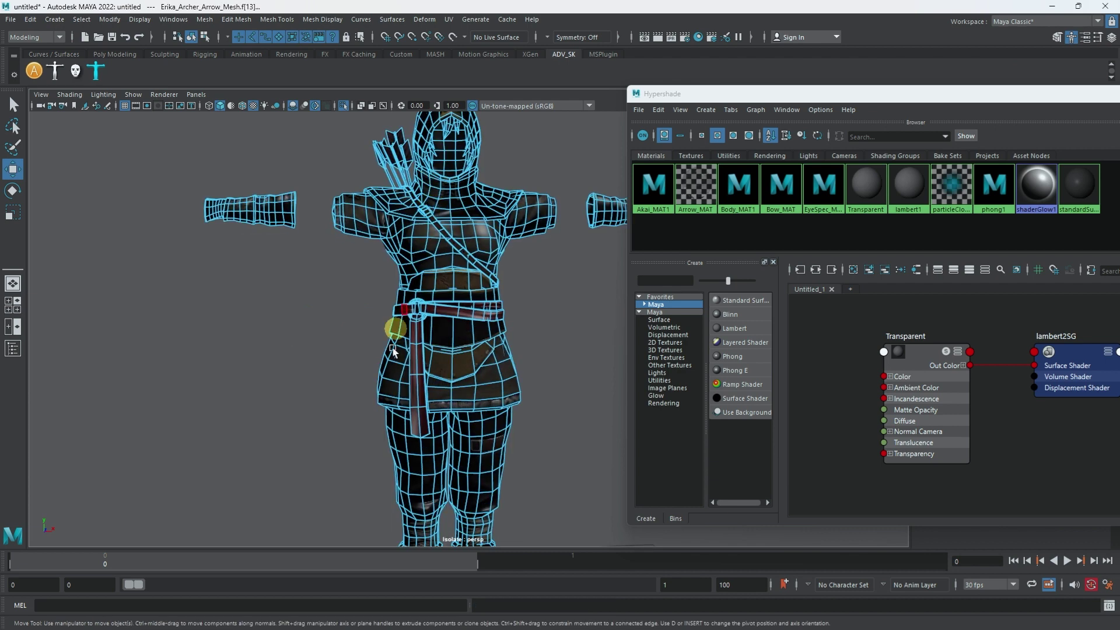
# - Grow the face selection over the entire hood and hanging belt sash
pyautogui.keyDown('alt'); pyautogui.moveTo(407, 392); pyautogui.dragTo(242, 318); pyautogui.keyUp('alt')
pyautogui.hotkey('shift', '.')
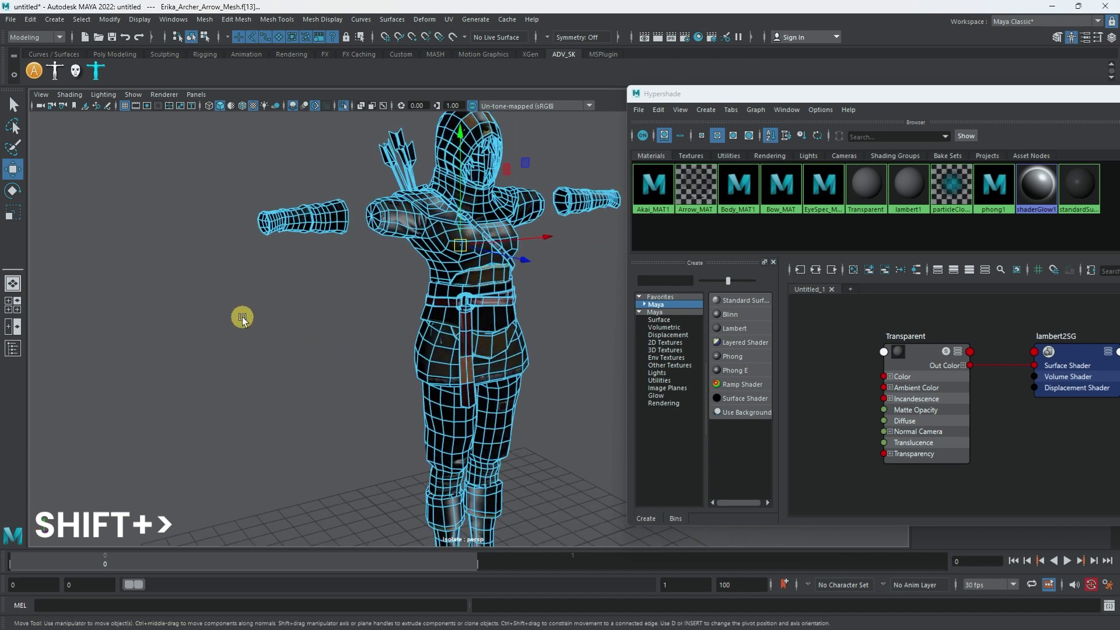
pyautogui.hotkey('shift', '.')
pyautogui.hotkey('shift', '.')
pyautogui.hotkey('shift', '.')
pyautogui.hotkey('shift', '.')
pyautogui.hotkey('shift', '.')
pyautogui.hotkey('shift', '.')
pyautogui.hotkey('shift', '.')
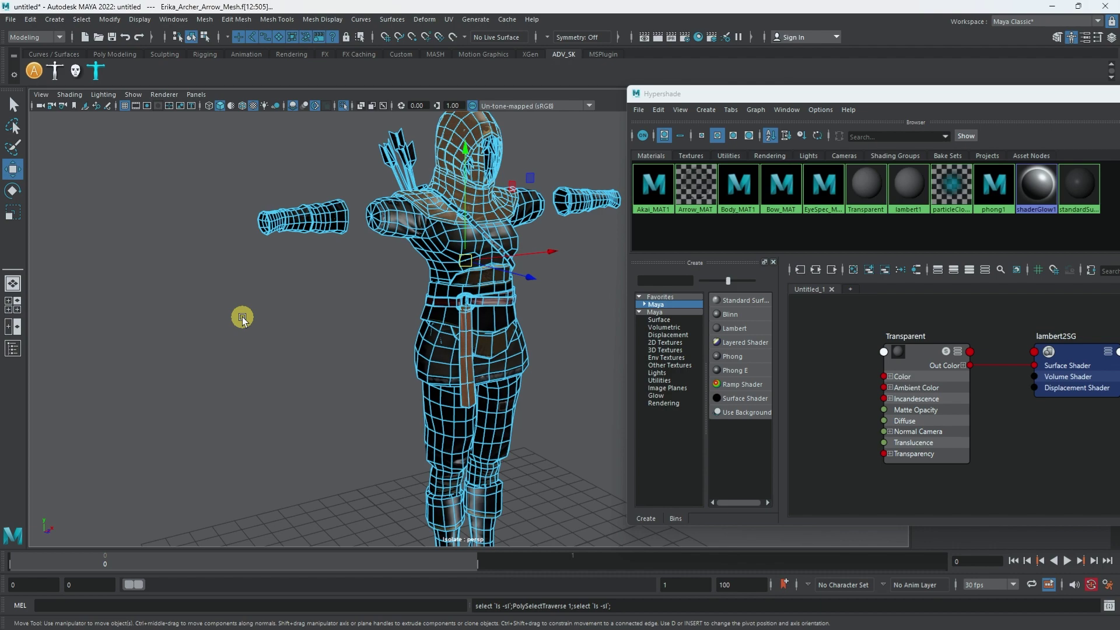
# - Assign the Transparent material to the selected hood and sash faces, and end the isolation in object mode
pyautogui.keyDown('ctrl'); pyautogui.keyDown('shift'); pyautogui.moveTo(277, 126); pyautogui.dragTo(336, 252); pyautogui.keyUp('shift'); pyautogui.keyUp('ctrl')
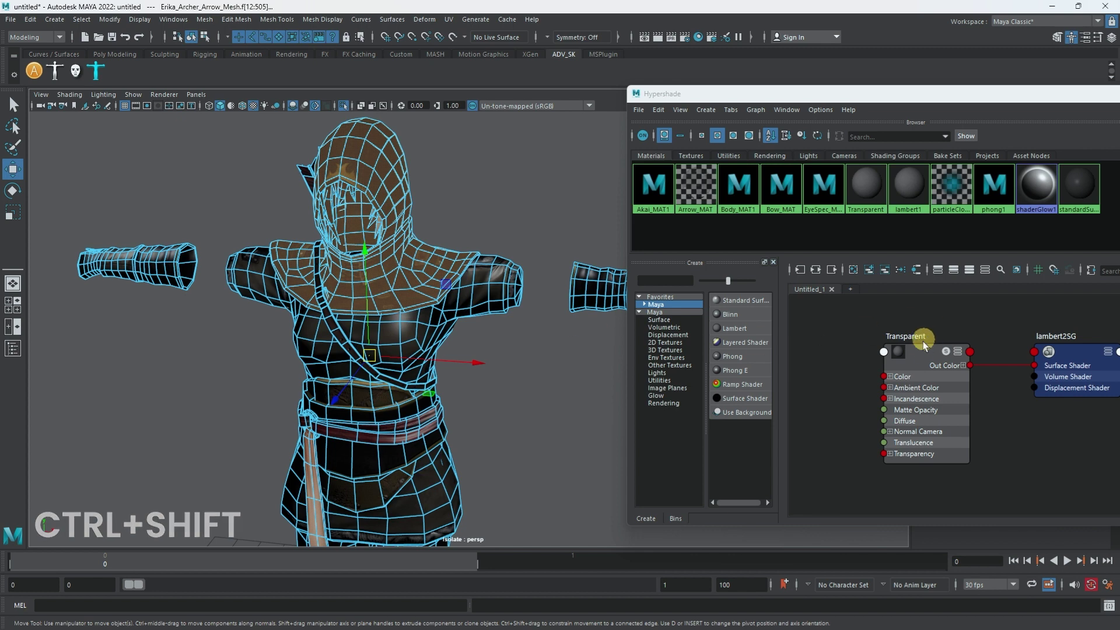
pyautogui.moveTo(917, 356); pyautogui.dragTo(907, 328, button='right')
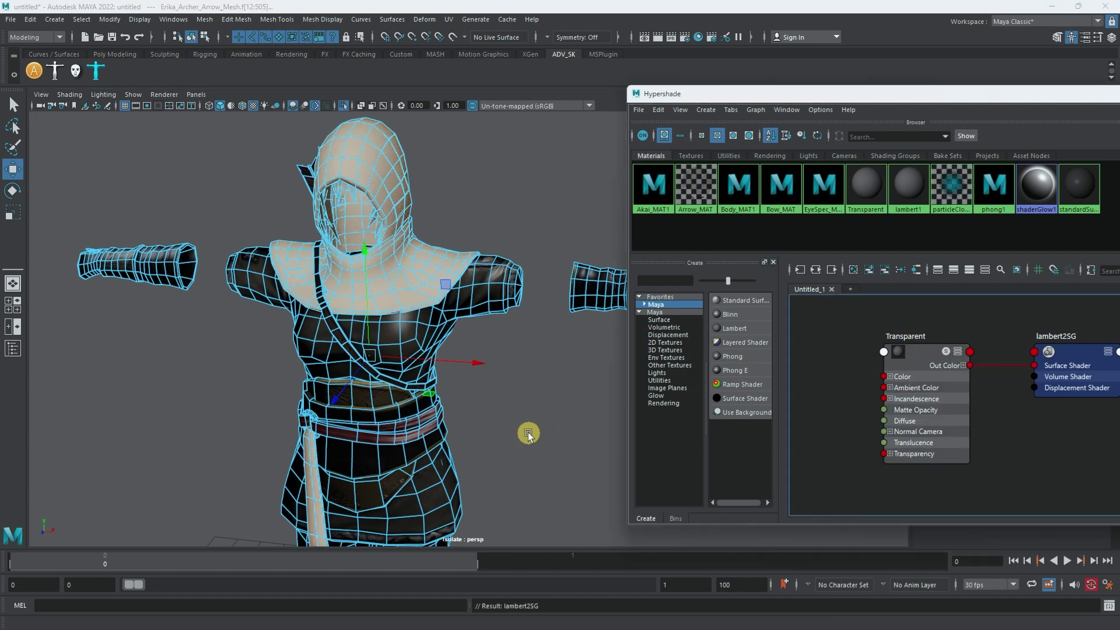
pyautogui.keyDown('alt'); pyautogui.moveTo(533, 432); pyautogui.dragTo(516, 425, button='right'); pyautogui.keyUp('alt')
pyautogui.press('F8')
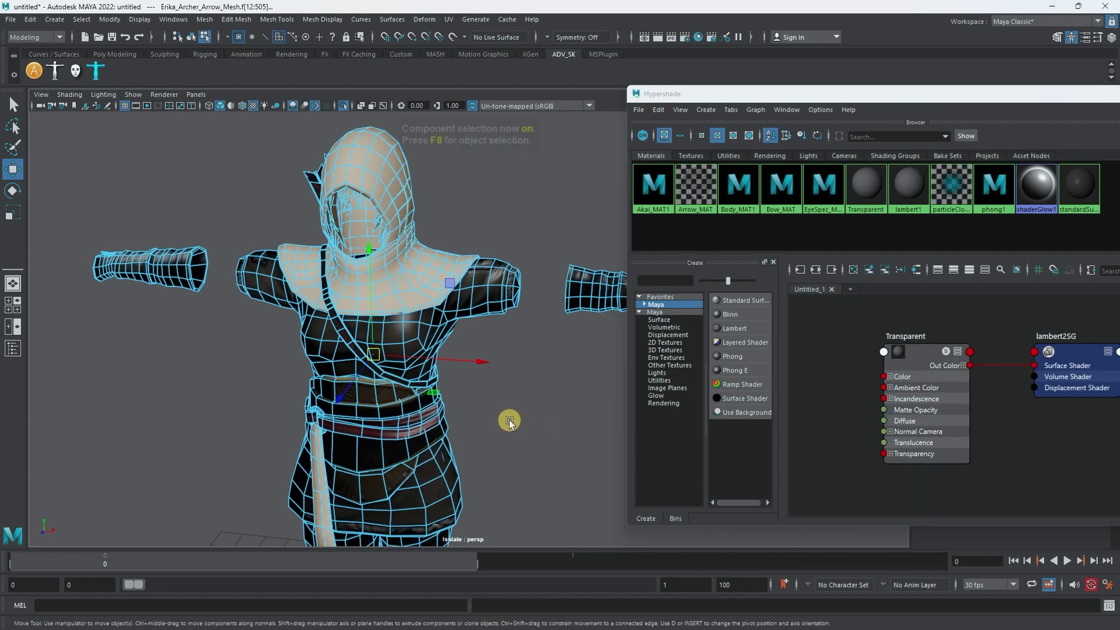
pyautogui.click(517, 428)
pyautogui.keyDown('alt'); pyautogui.moveTo(528, 413); pyautogui.dragTo(527, 398, button='middle'); pyautogui.keyUp('alt')
pyautogui.press('F8')
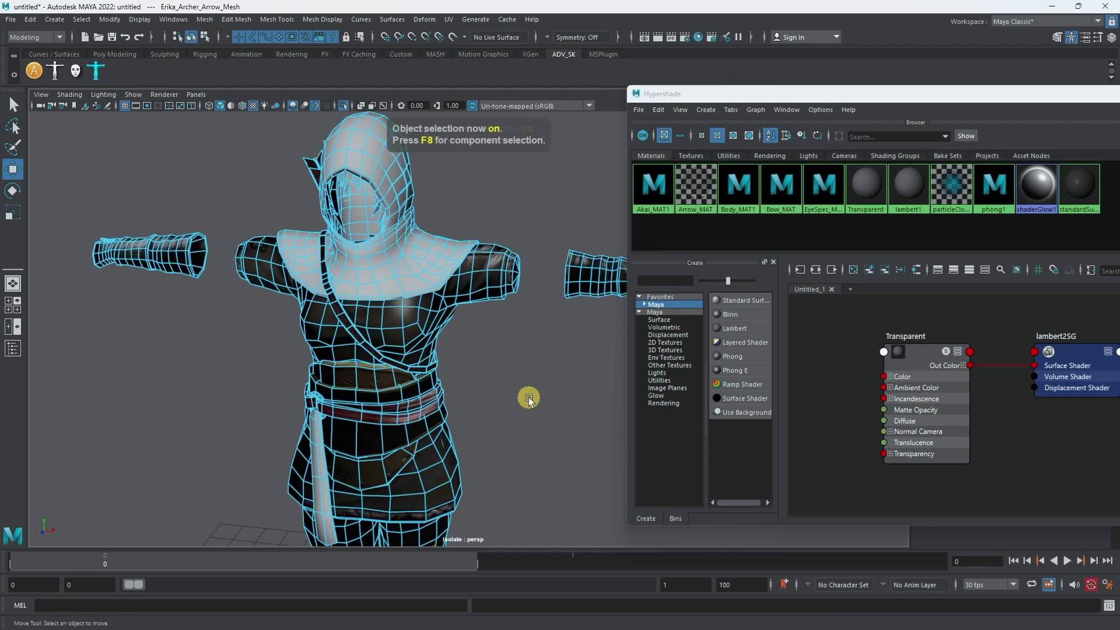
pyautogui.click(527, 399)
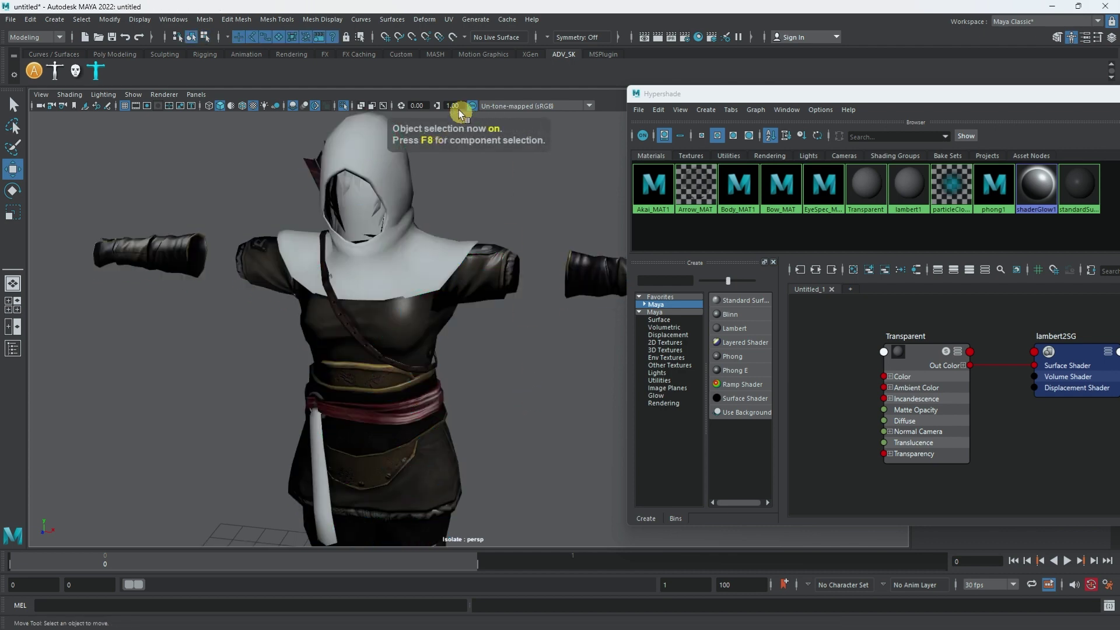
pyautogui.click(344, 105)
pyautogui.keyDown('alt'); pyautogui.moveTo(507, 338); pyautogui.dragTo(470, 341); pyautogui.keyUp('alt')
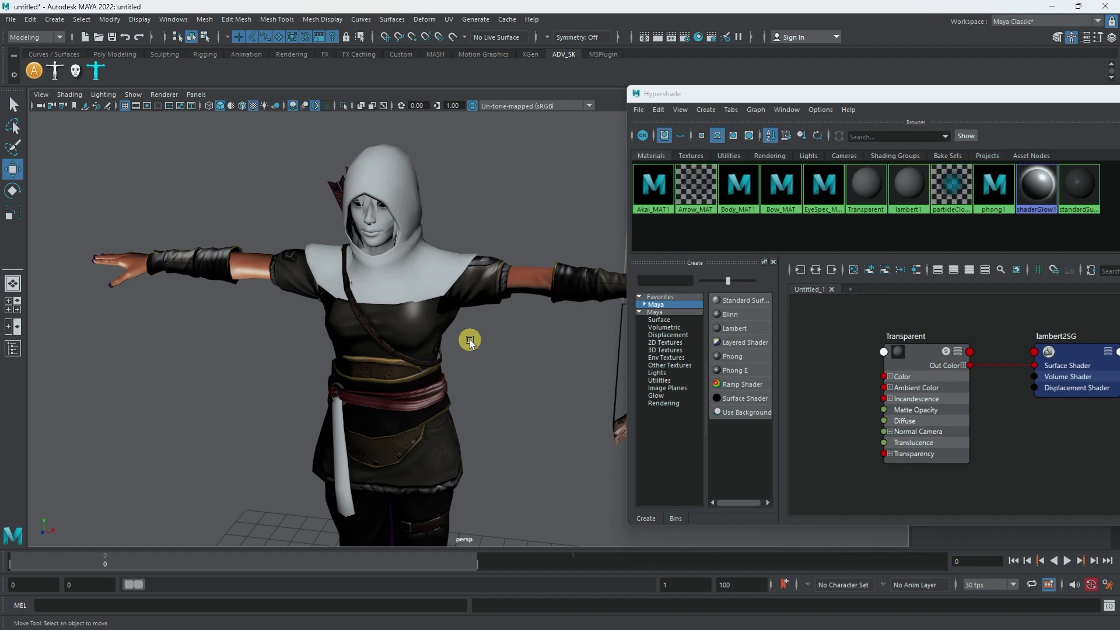
pyautogui.keyDown('alt'); pyautogui.moveTo(505, 339); pyautogui.dragTo(513, 286, button='middle'); pyautogui.keyUp('alt')
pyautogui.keyDown('alt'); pyautogui.moveTo(513, 286); pyautogui.dragTo(444, 282, button='right'); pyautogui.keyUp('alt')
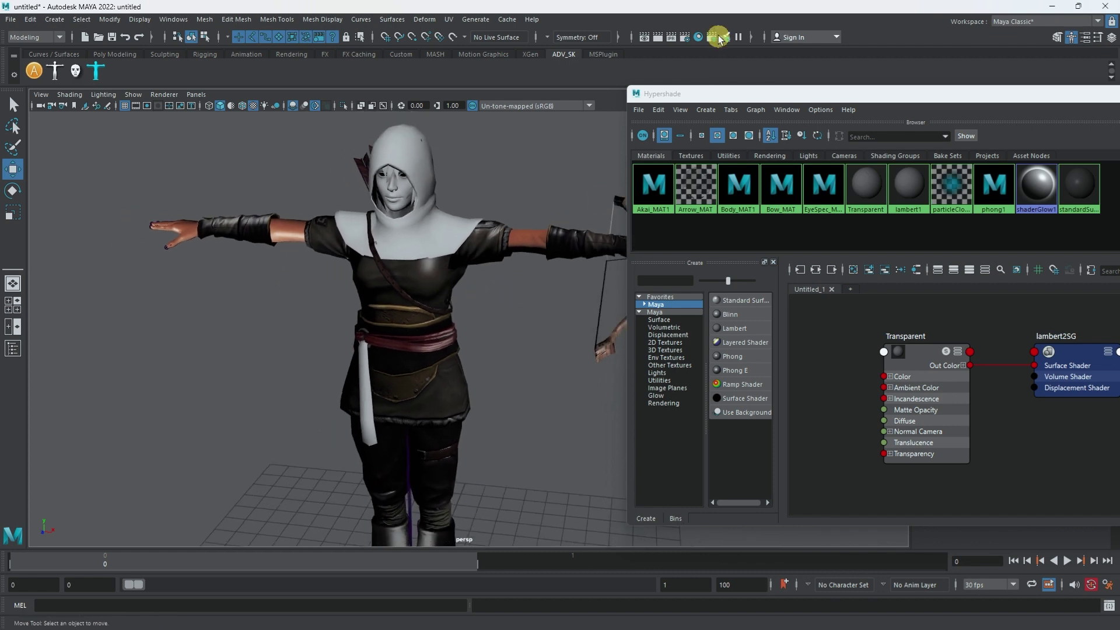
# - Close the Hypershade and look over the whole character with the newly assigned material
pyautogui.doubleClick(637, 94)
pyautogui.keyDown('alt'); pyautogui.moveTo(595, 276); pyautogui.dragTo(633, 245, button='middle'); pyautogui.keyUp('alt')
pyautogui.keyDown('alt'); pyautogui.moveTo(633, 244); pyautogui.dragTo(466, 261, button='right'); pyautogui.keyUp('alt')
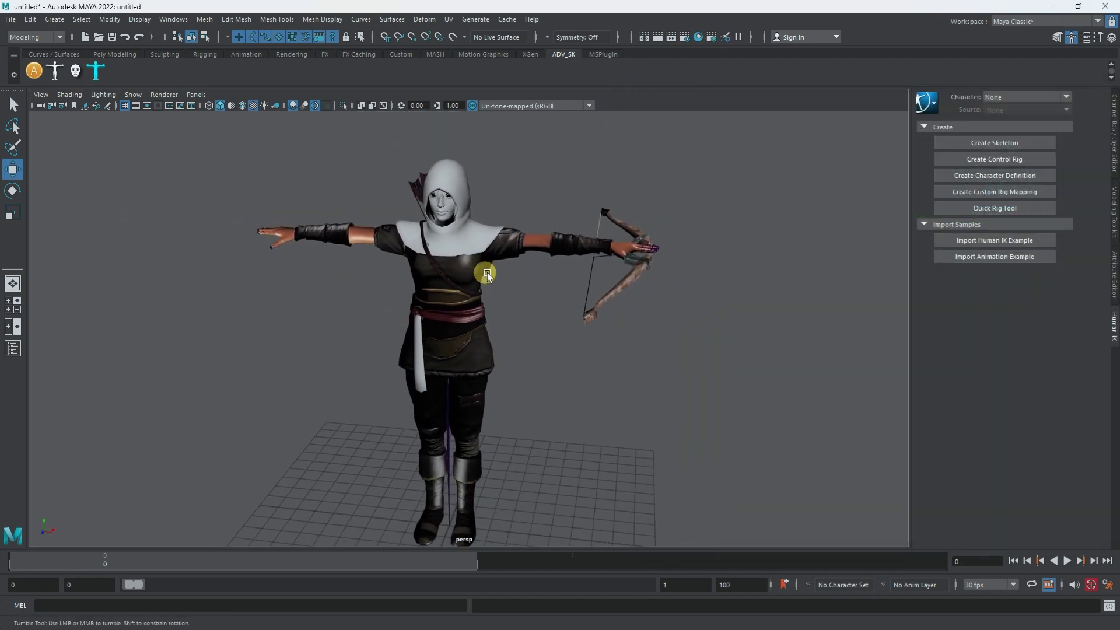
pyautogui.keyDown('alt'); pyautogui.moveTo(487, 276); pyautogui.dragTo(489, 268); pyautogui.keyUp('alt')
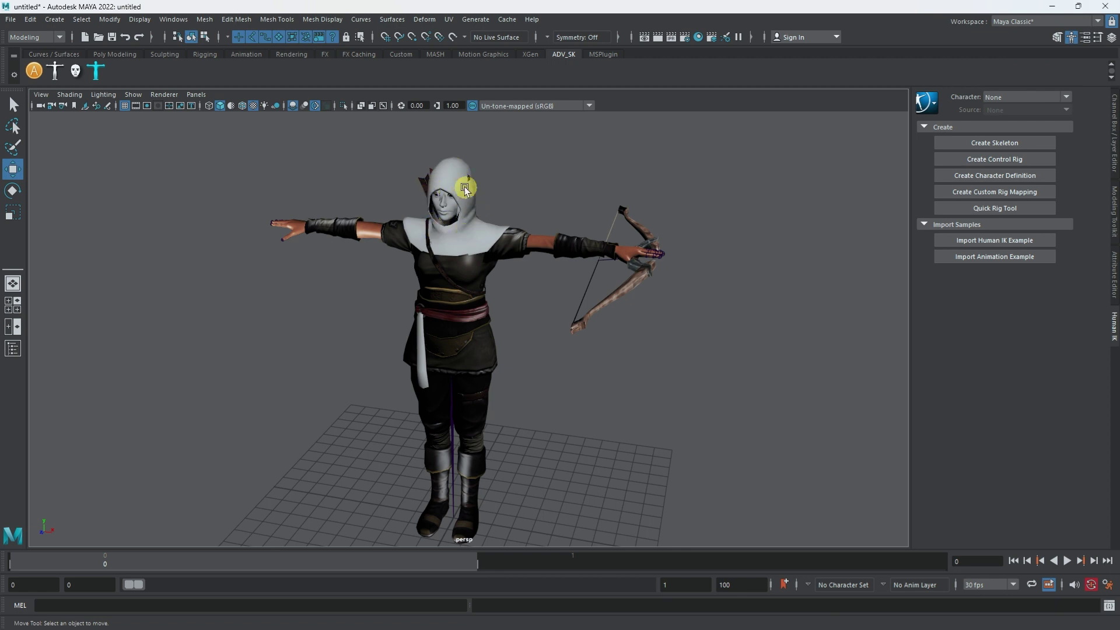
pyautogui.keyDown('alt'); pyautogui.moveTo(484, 331); pyautogui.dragTo(464, 227); pyautogui.keyUp('alt')
pyautogui.keyDown('alt'); pyautogui.moveTo(465, 228); pyautogui.dragTo(579, 280, button='right'); pyautogui.keyUp('alt')
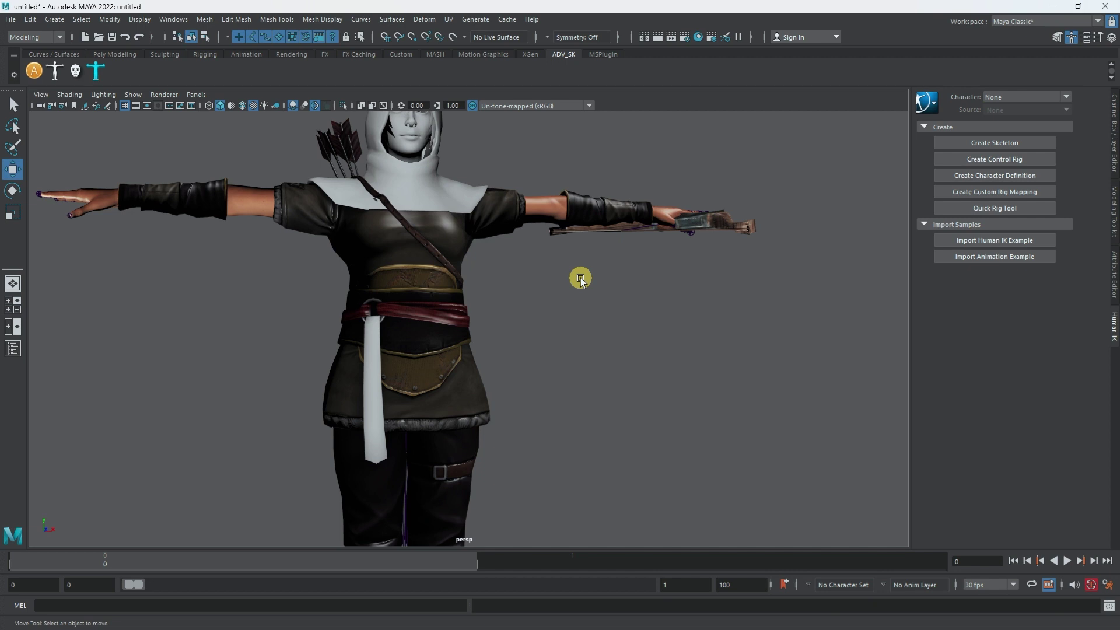
# - Select the archer's eyeballs together with the eyelash mesh around them, and hide both
pyautogui.keyDown('alt'); pyautogui.moveTo(493, 256); pyautogui.dragTo(566, 435, button='middle'); pyautogui.keyUp('alt')
pyautogui.keyDown('alt'); pyautogui.moveTo(571, 426); pyautogui.dragTo(856, 489, button='right'); pyautogui.keyUp('alt')
pyautogui.keyDown('alt'); pyautogui.moveTo(405, 344); pyautogui.dragTo(438, 375); pyautogui.keyUp('alt')
pyautogui.keyDown('alt'); pyautogui.moveTo(479, 379); pyautogui.dragTo(723, 435, button='right'); pyautogui.keyUp('alt')
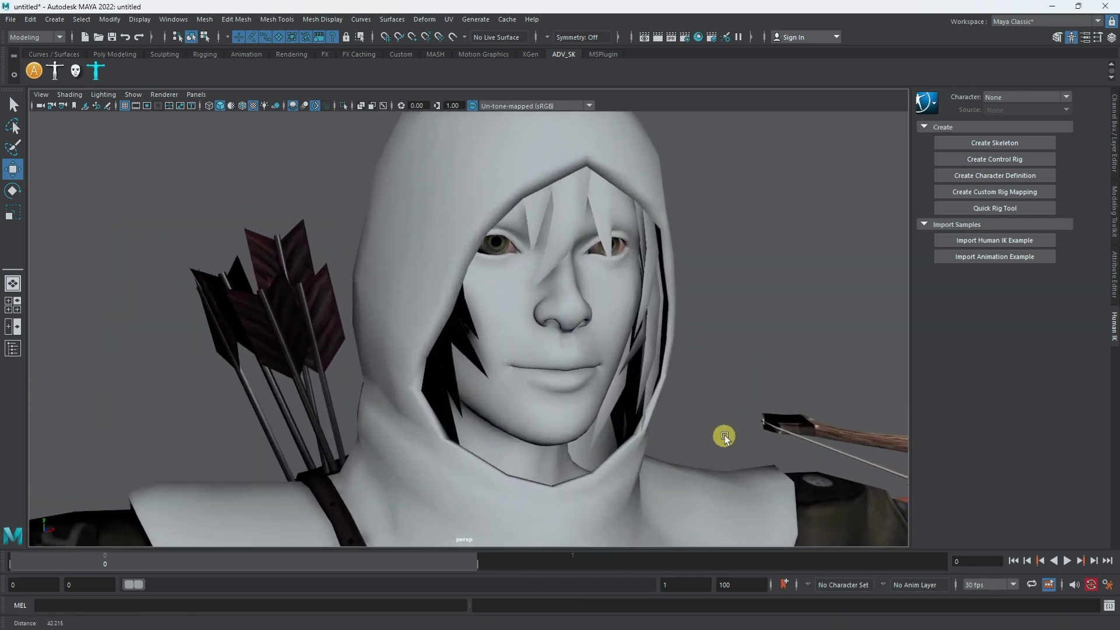
pyautogui.keyDown('alt'); pyautogui.moveTo(684, 340); pyautogui.dragTo(660, 325); pyautogui.keyUp('alt')
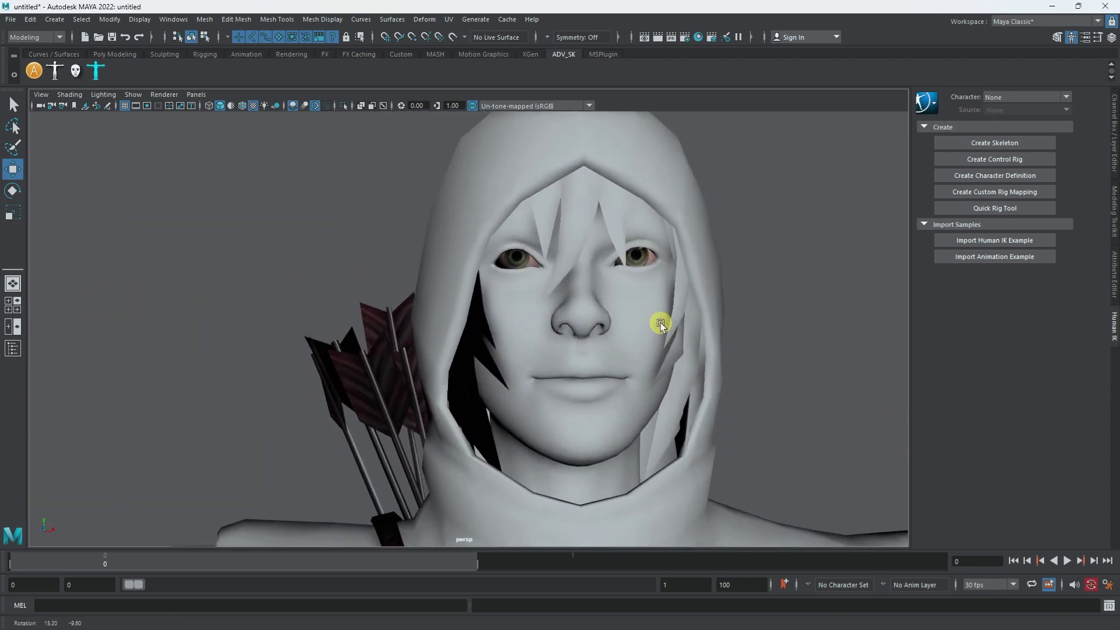
pyautogui.click(650, 257)
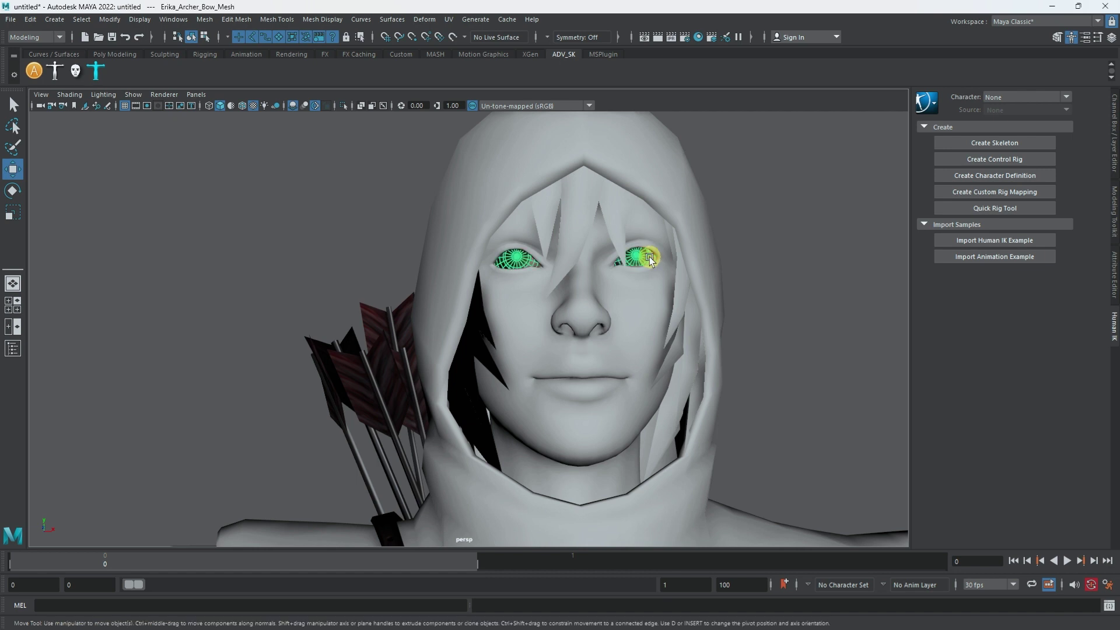
pyautogui.click(649, 261)
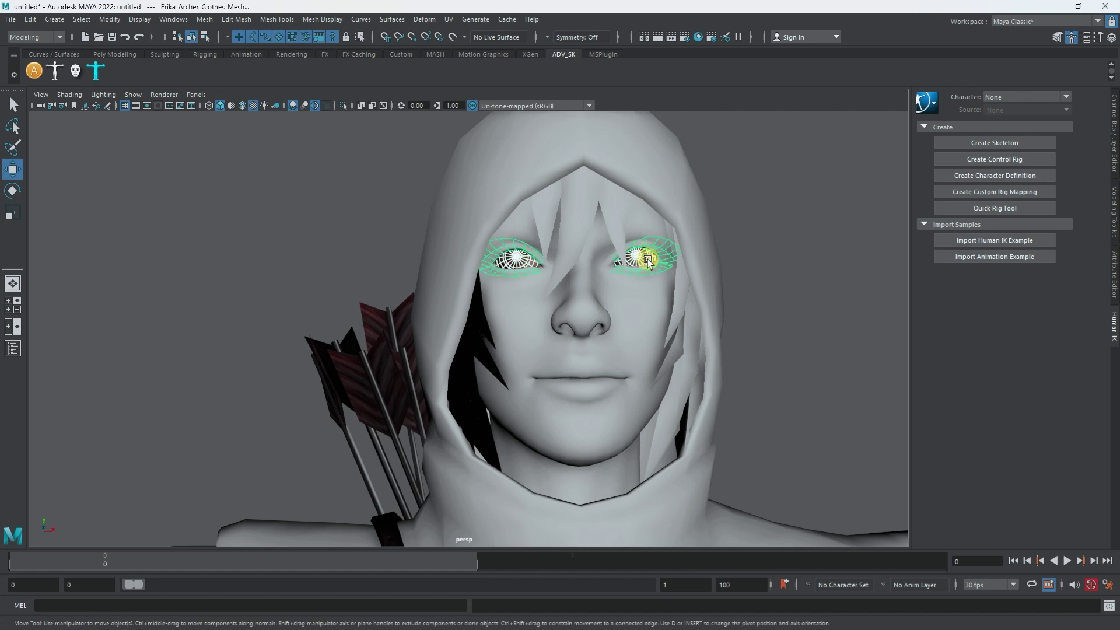
pyautogui.hotkey('ctrl', 'h')
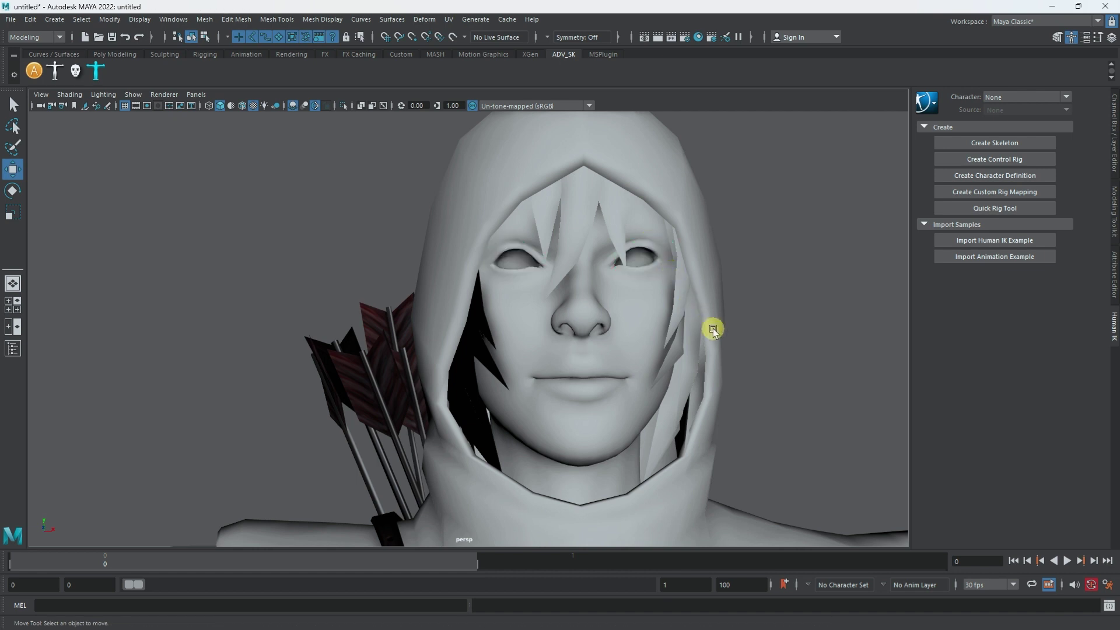
# - Open AdvancedSkeleton's NameMatcher and run its check on the character's skeleton with the Mixamo template
pyautogui.keyDown('alt'); pyautogui.moveTo(713, 330); pyautogui.dragTo(461, 348, button='right'); pyautogui.keyUp('alt')
pyautogui.keyDown('alt'); pyautogui.moveTo(478, 348); pyautogui.dragTo(403, 379); pyautogui.keyUp('alt')
pyautogui.keyDown('alt'); pyautogui.moveTo(412, 379); pyautogui.dragTo(417, 318, button='middle'); pyautogui.keyUp('alt')
pyautogui.keyDown('alt'); pyautogui.moveTo(417, 317); pyautogui.dragTo(116, 263, button='right'); pyautogui.keyUp('alt')
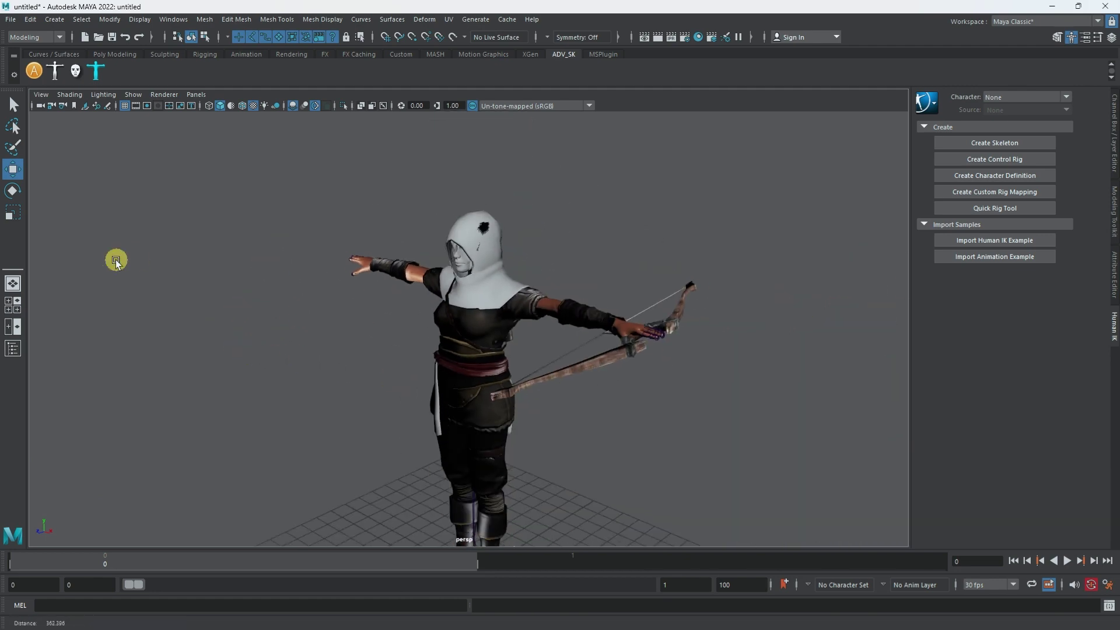
pyautogui.keyDown('alt'); pyautogui.moveTo(115, 261); pyautogui.dragTo(290, 292); pyautogui.keyUp('alt')
pyautogui.click(357, 397)
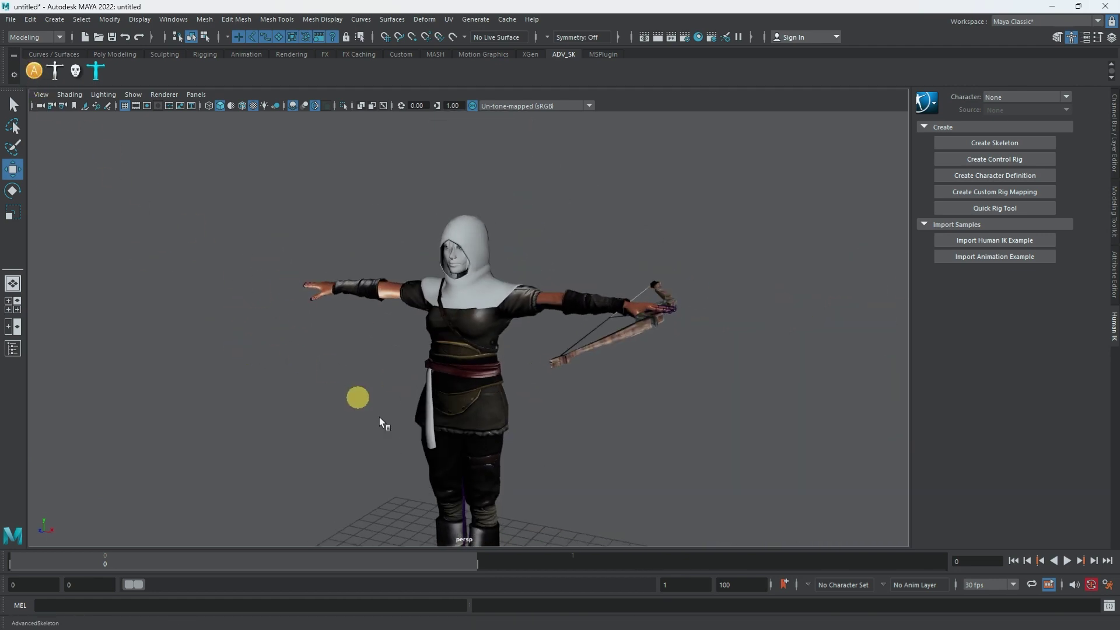
pyautogui.keyDown('alt'); pyautogui.moveTo(523, 443); pyautogui.dragTo(523, 362); pyautogui.keyUp('alt')
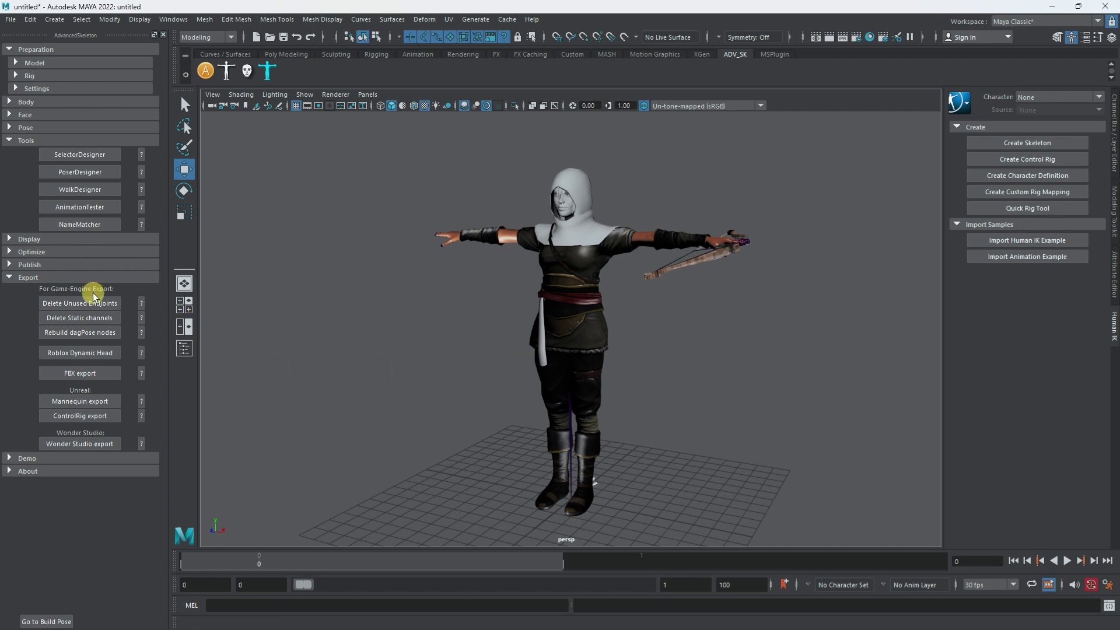
pyautogui.click(88, 228)
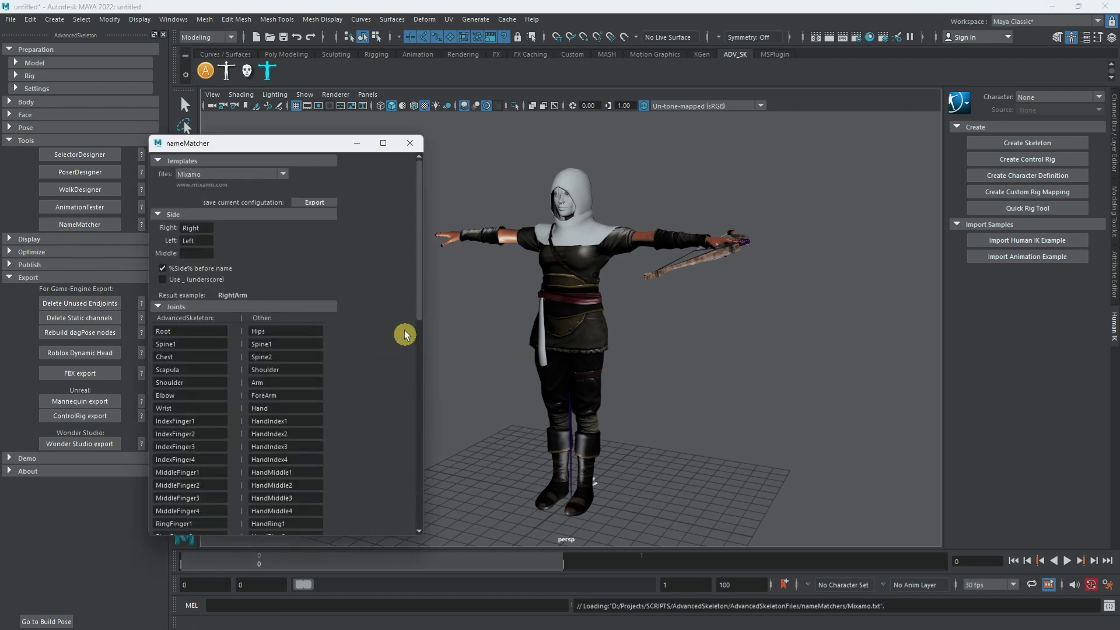
pyautogui.moveTo(418, 300); pyautogui.dragTo(423, 480)
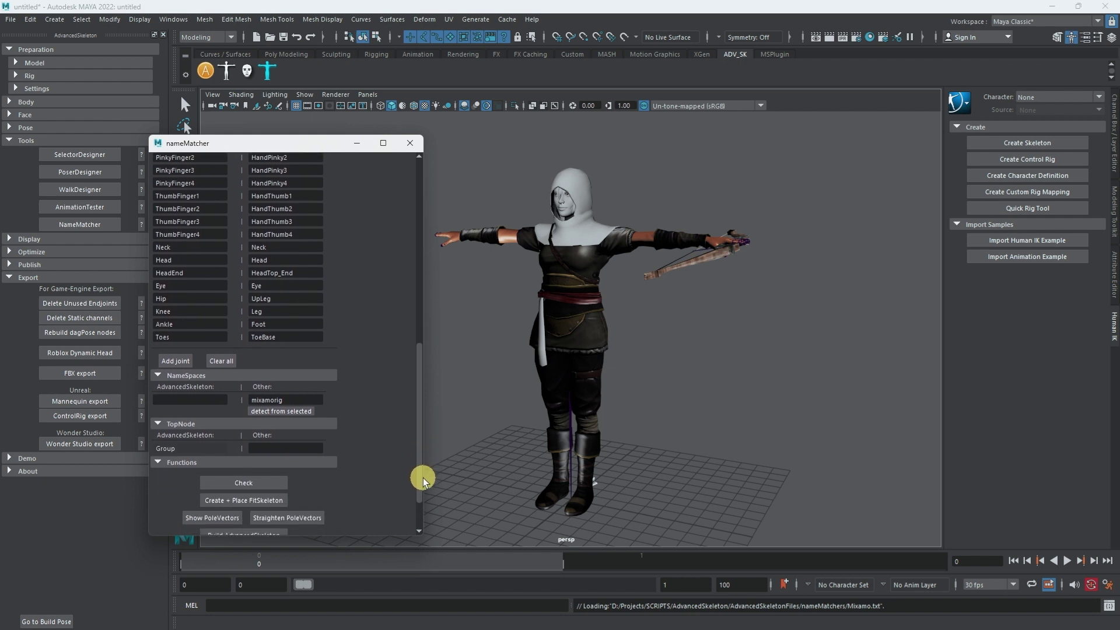
pyautogui.click(260, 483)
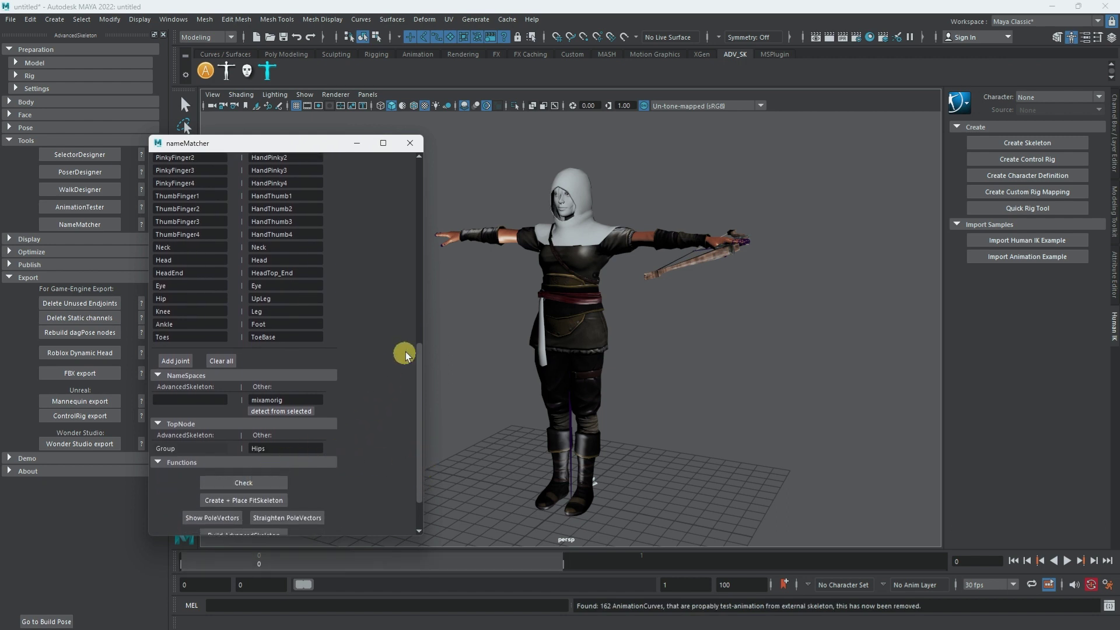
# - Create and place the FitSkeleton on the character and show its pole vectors
pyautogui.moveTo(417, 349); pyautogui.dragTo(420, 390)
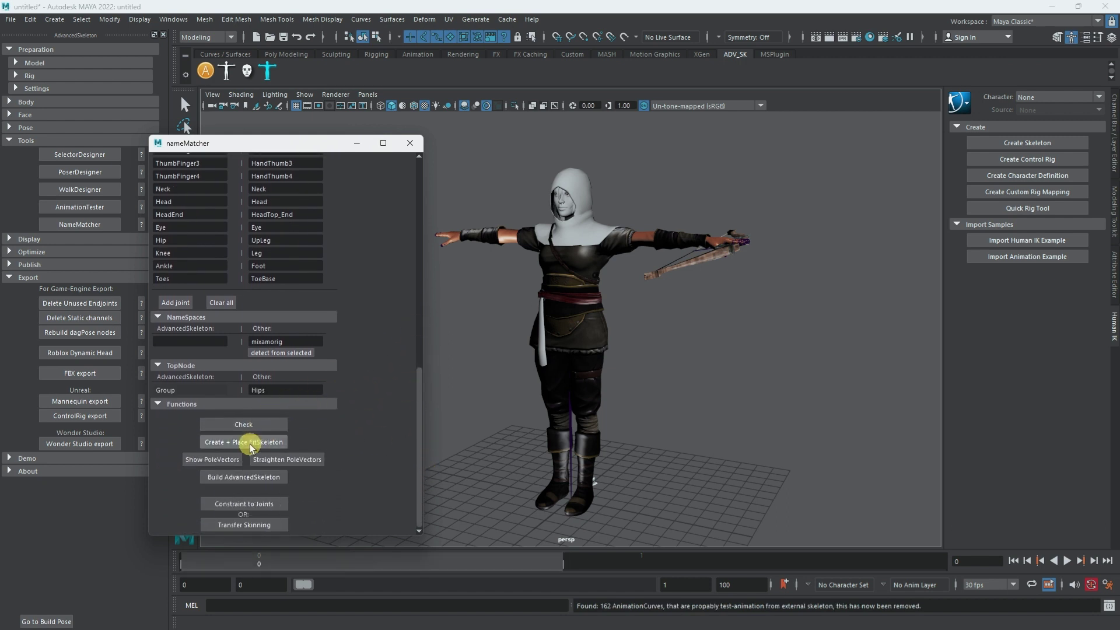
pyautogui.click(264, 442)
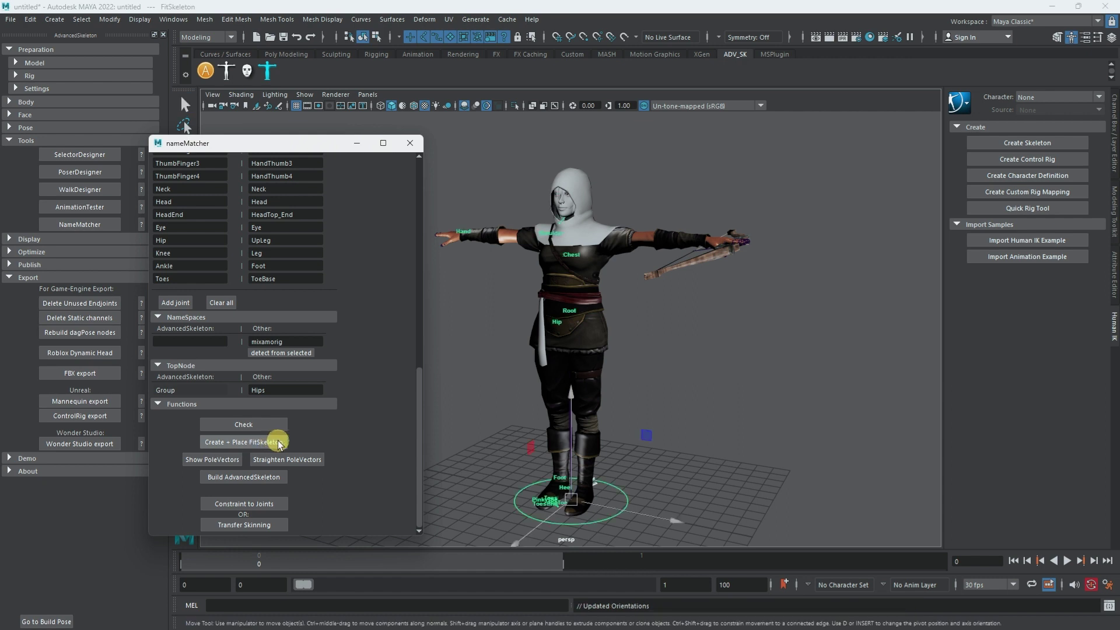
pyautogui.click(212, 461)
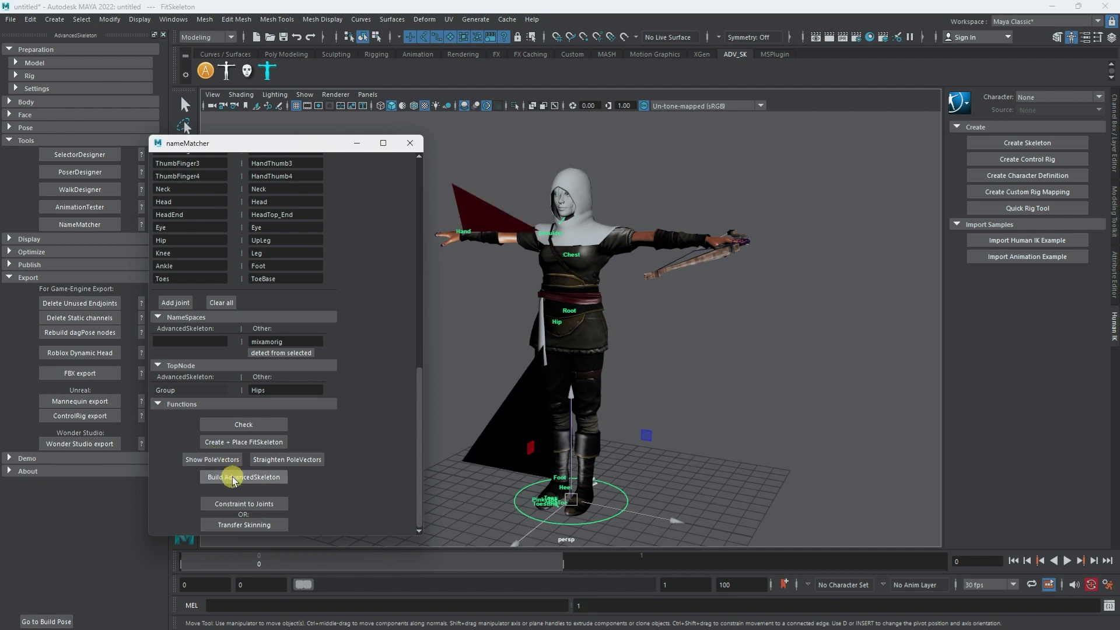
# - Build the AdvancedSkeleton rig, transfer the character's skinning to it, and close the NameMatcher
pyautogui.click(233, 478)
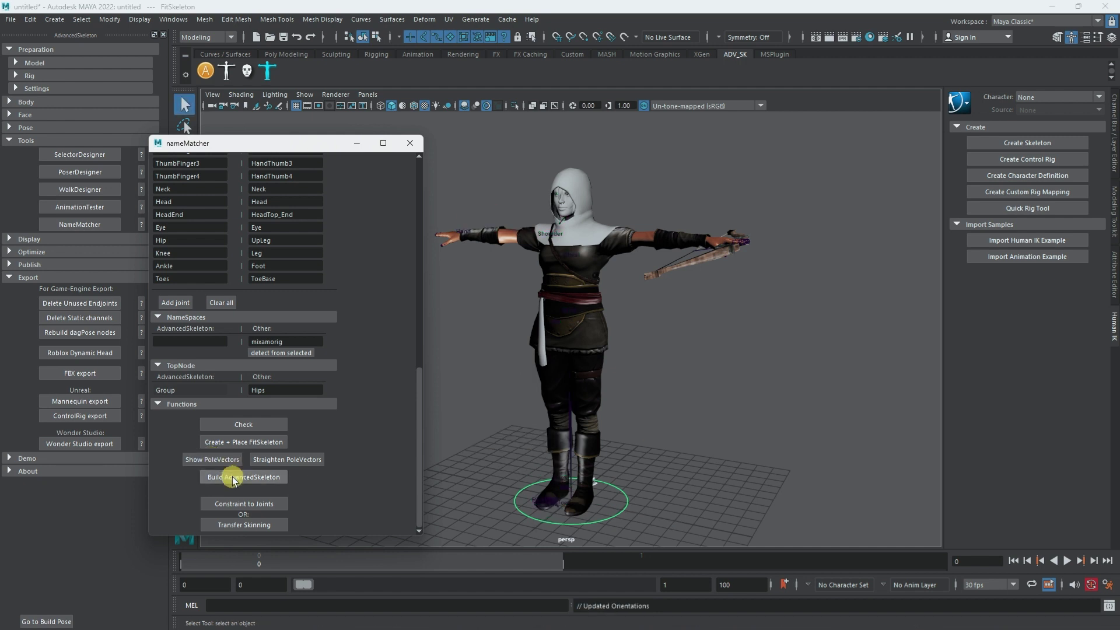
pyautogui.click(260, 525)
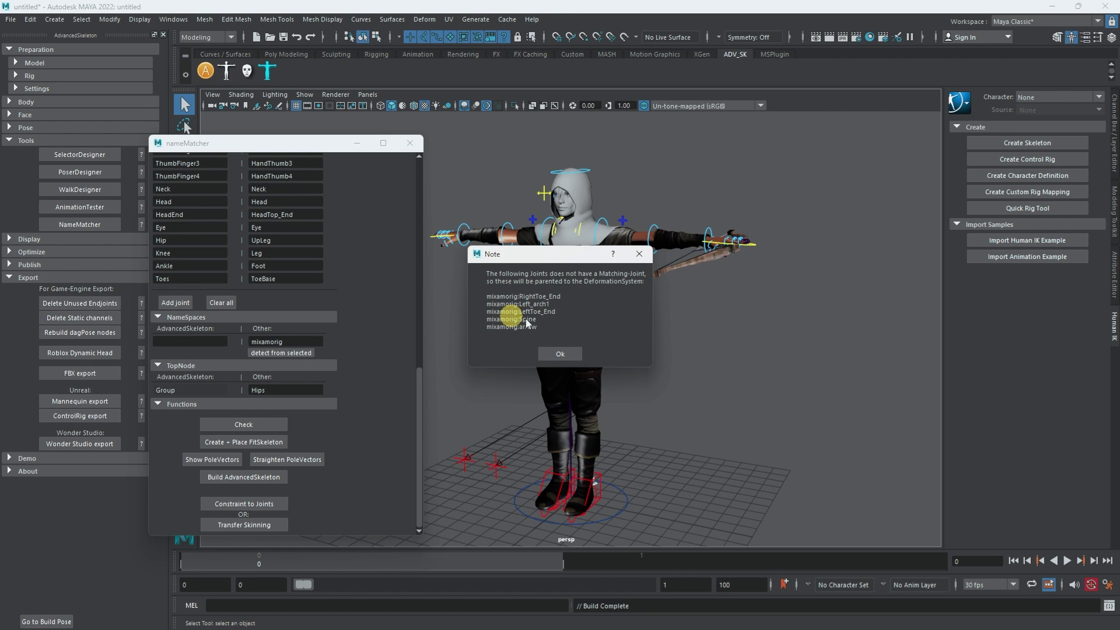
pyautogui.click(560, 354)
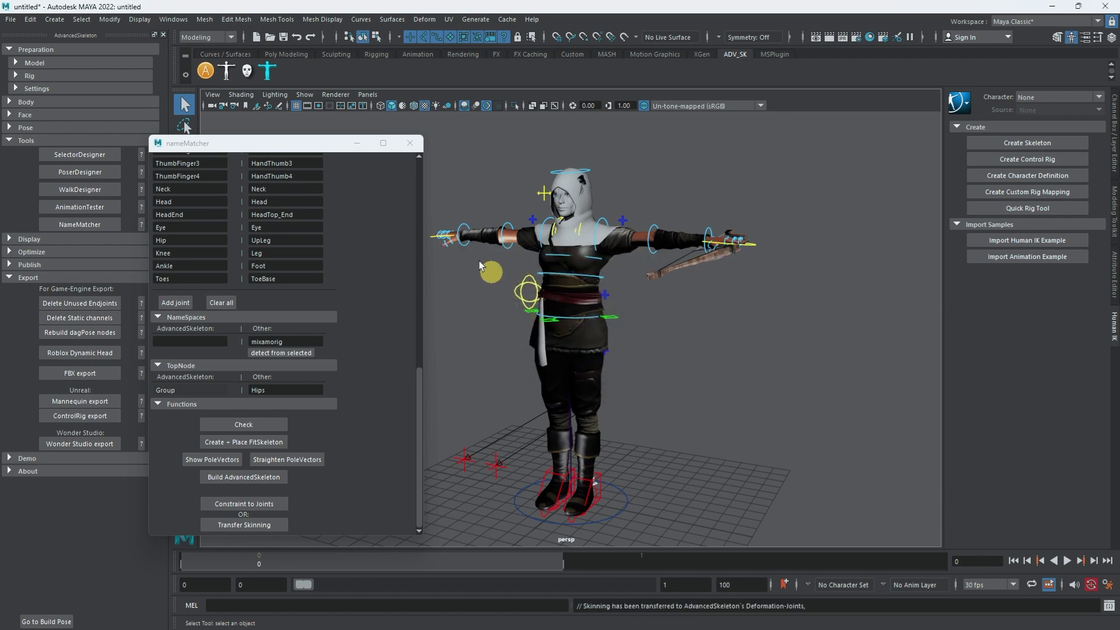
pyautogui.click(411, 143)
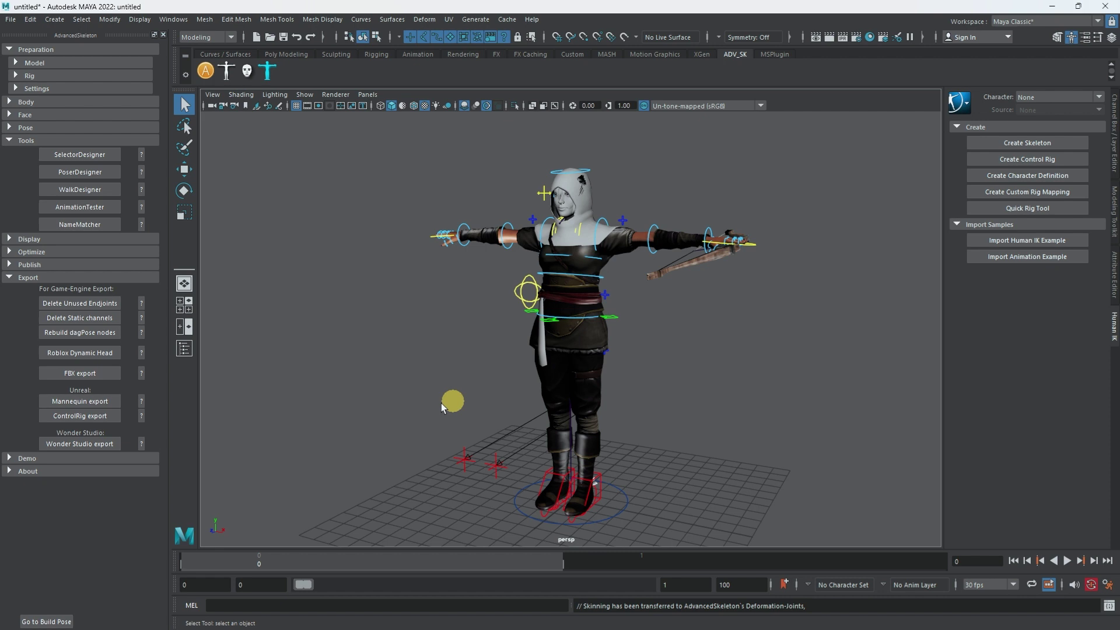
# - Start an Unreal Mannequin export using Quinn (UE5), with scaling to match the mannequin enabled
pyautogui.click(80, 402)
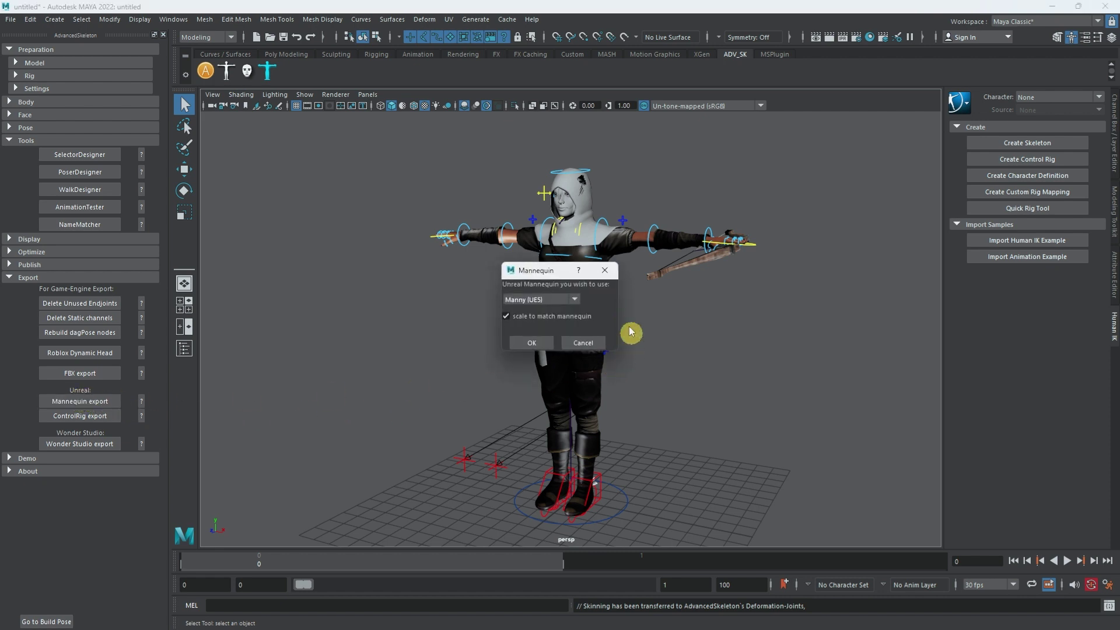
pyautogui.click(556, 299)
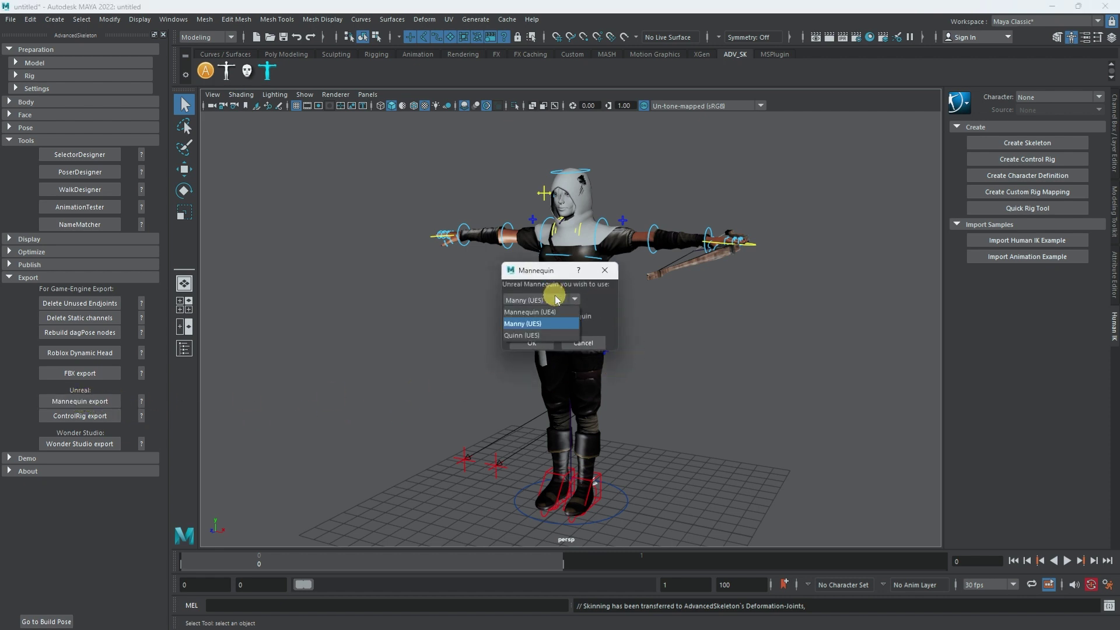
pyautogui.click(547, 335)
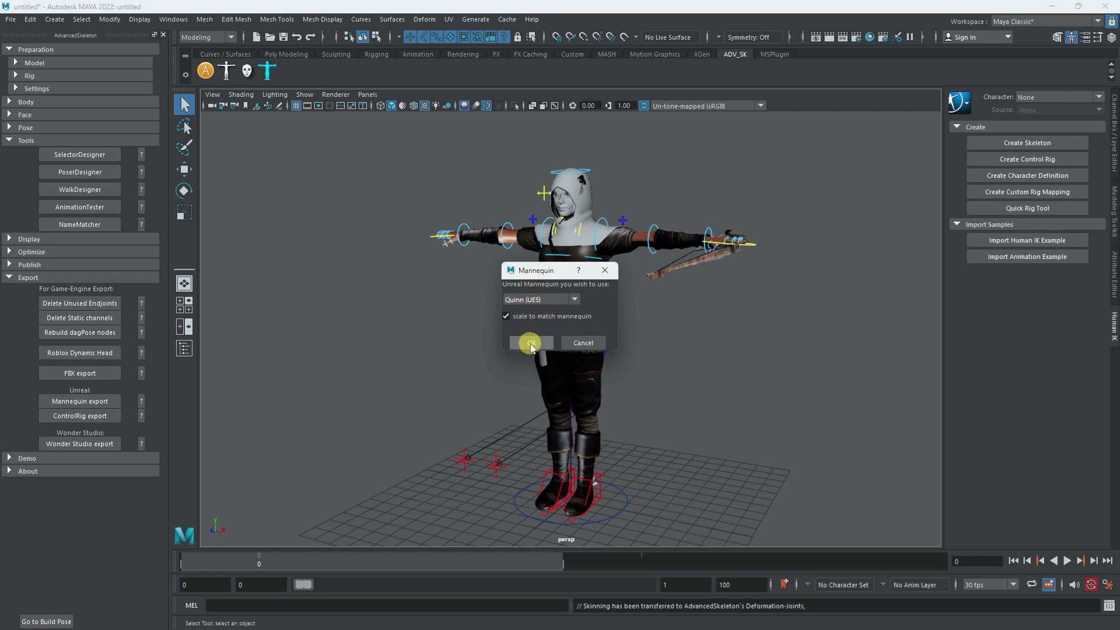
pyautogui.click(531, 344)
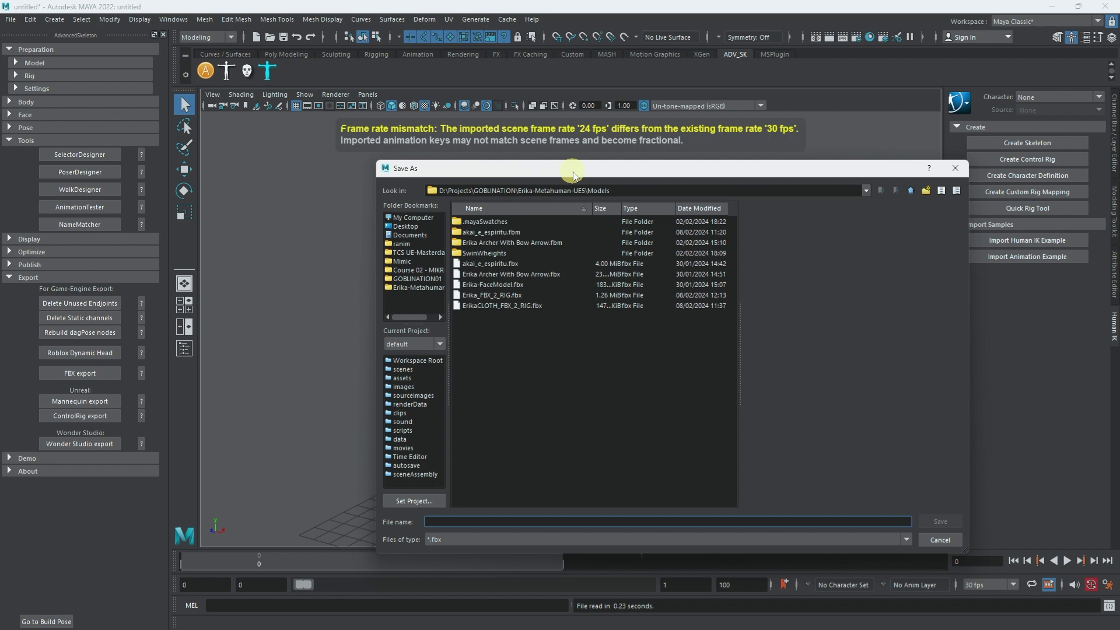
# - Rename the existing Erika_FBX_2_RIG.fbx in the Models folder to _Erika_FBX_2_RIG.fbx
pyautogui.moveTo(574, 173); pyautogui.dragTo(492, 158)
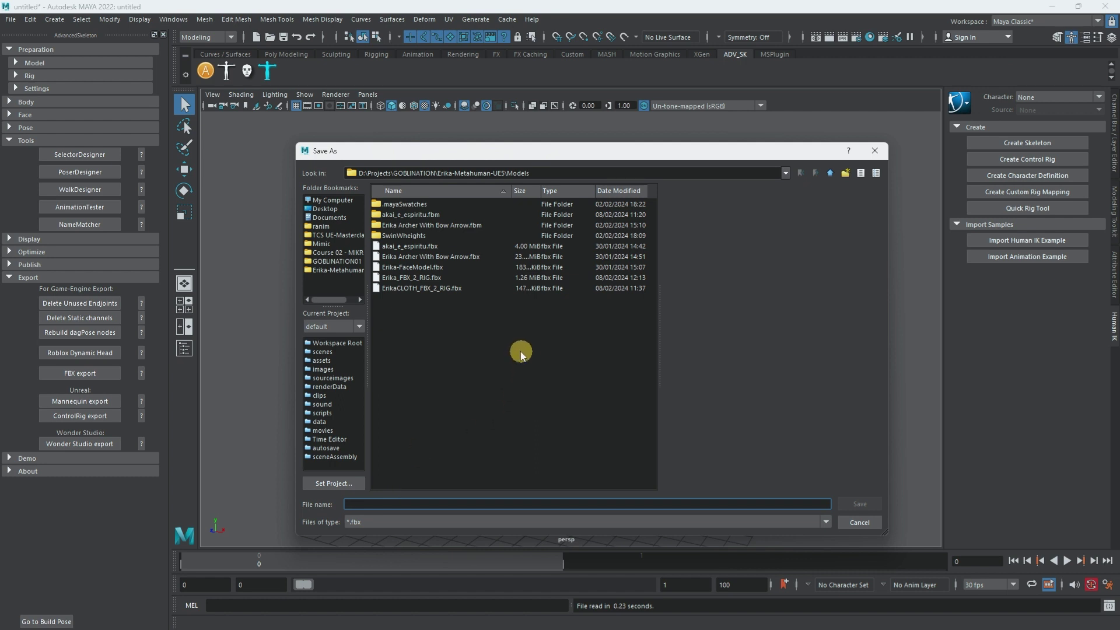
pyautogui.click(411, 278)
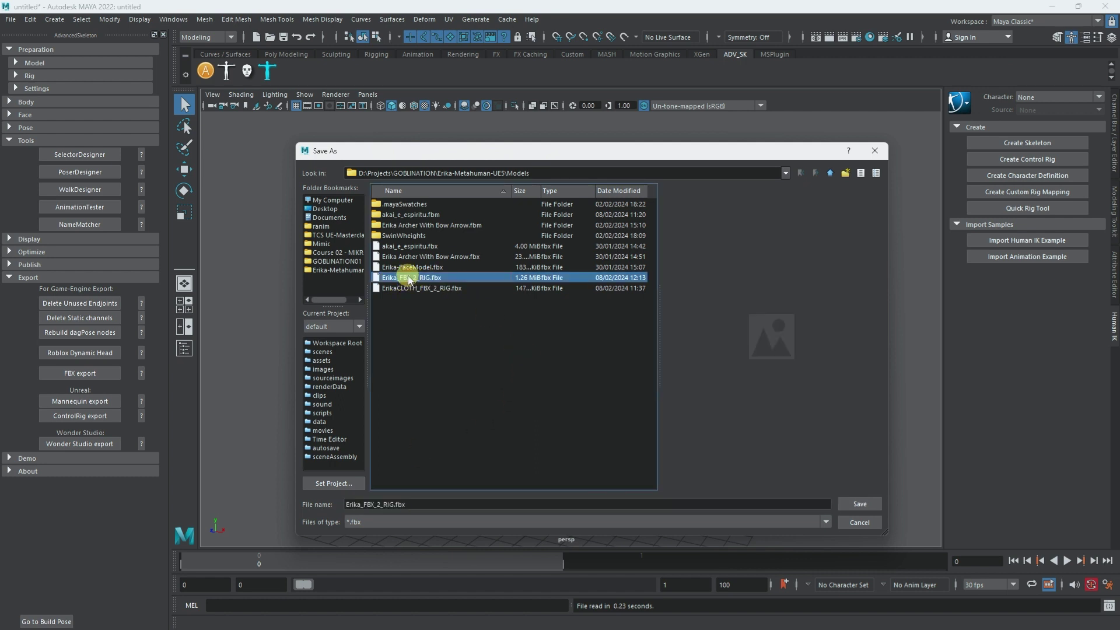
pyautogui.click(388, 280)
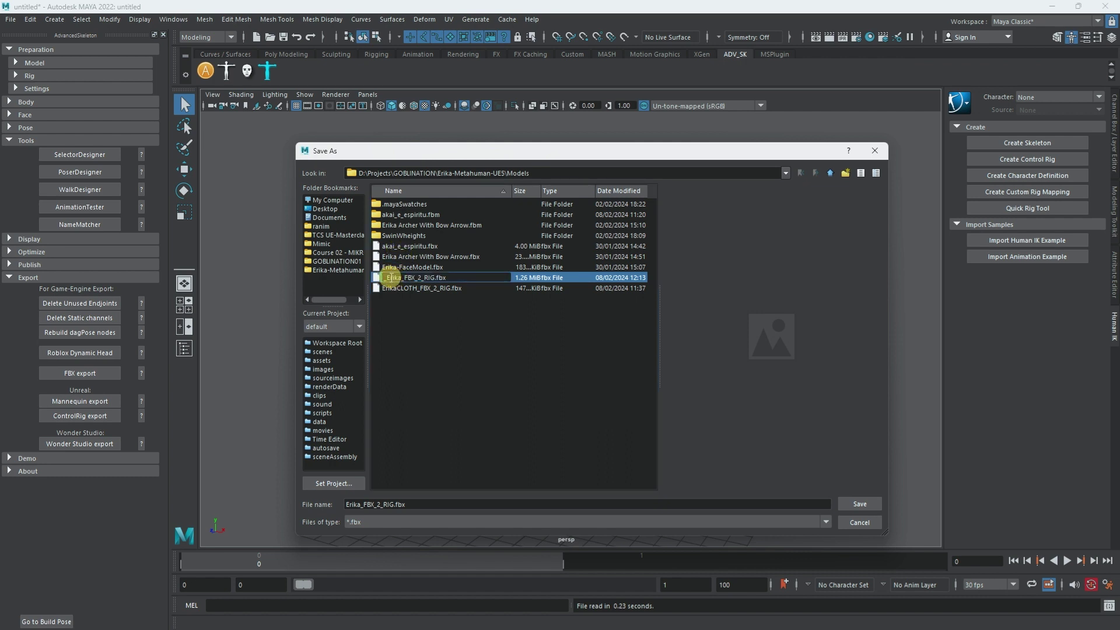
pyautogui.write('_')
pyautogui.press('Return')
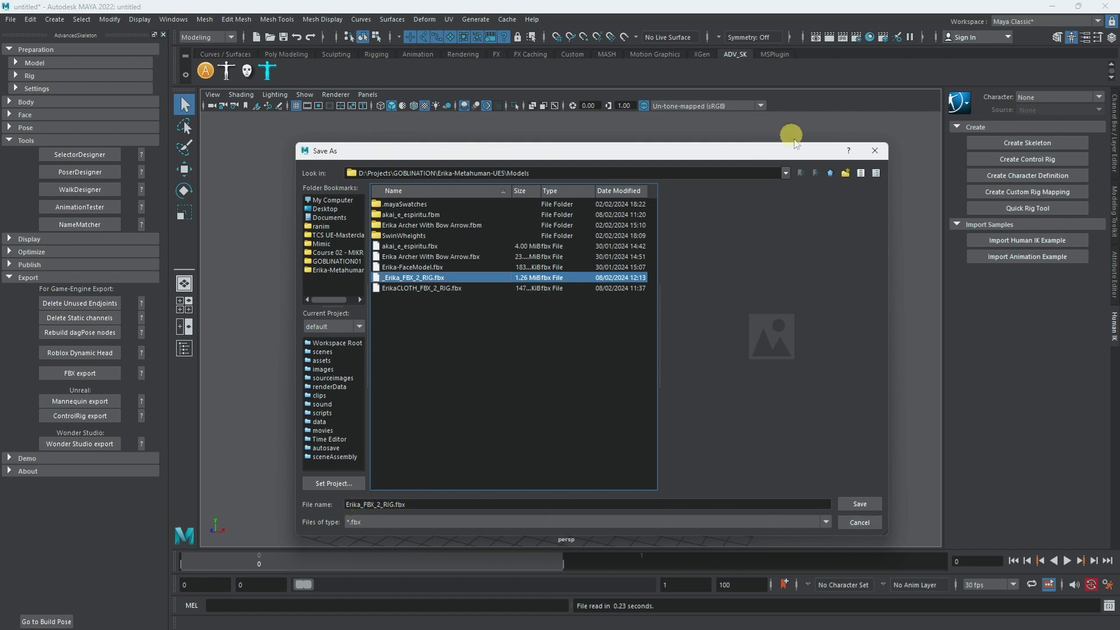
# - Reopen the Models folder and save the mannequin export there as Erika_FBX_2_RIG.fbx
pyautogui.click(830, 172)
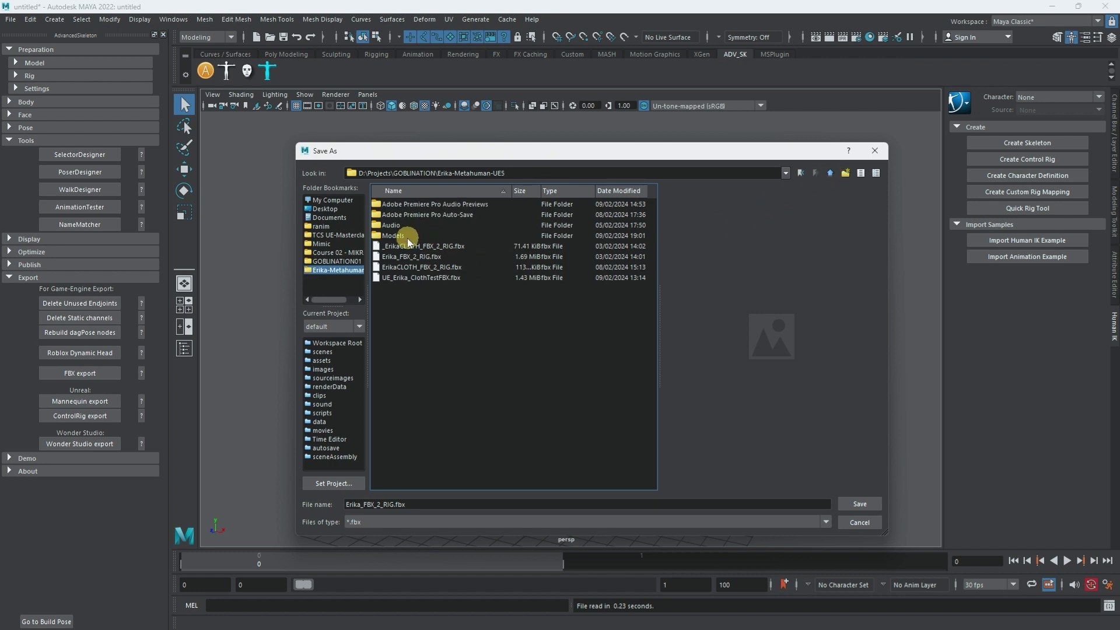
pyautogui.doubleClick(402, 234)
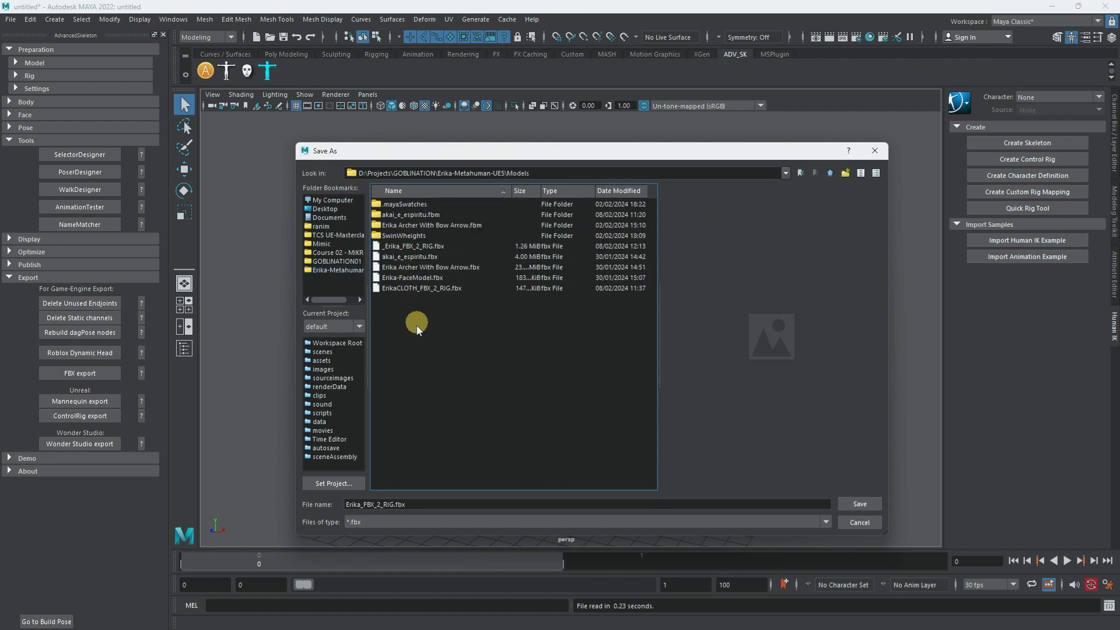
pyautogui.click(431, 505)
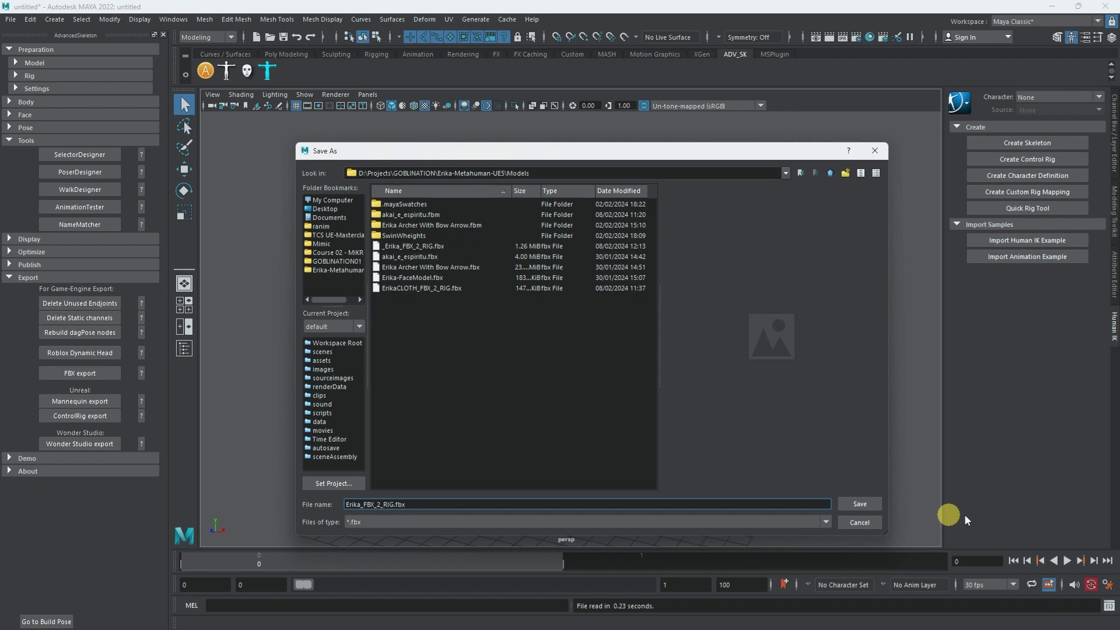
pyautogui.click(850, 506)
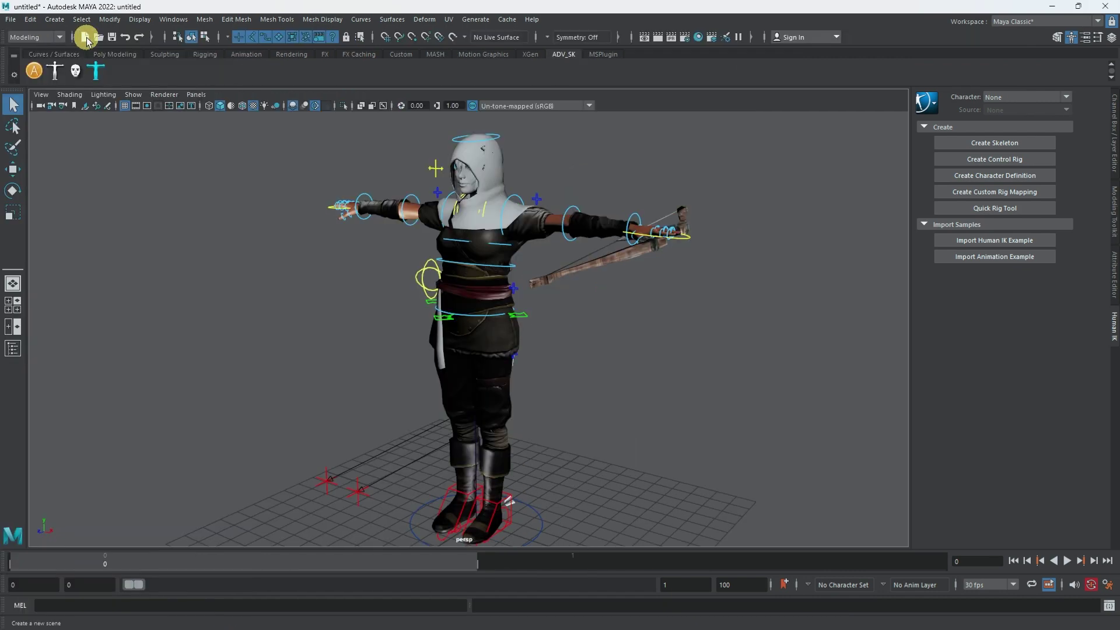
# - Start a new scene without saving and import Erika_FBX_2_RIG.fbx from the Models folder
pyautogui.click(86, 38)
pyautogui.click(569, 323)
pyautogui.click(11, 19)
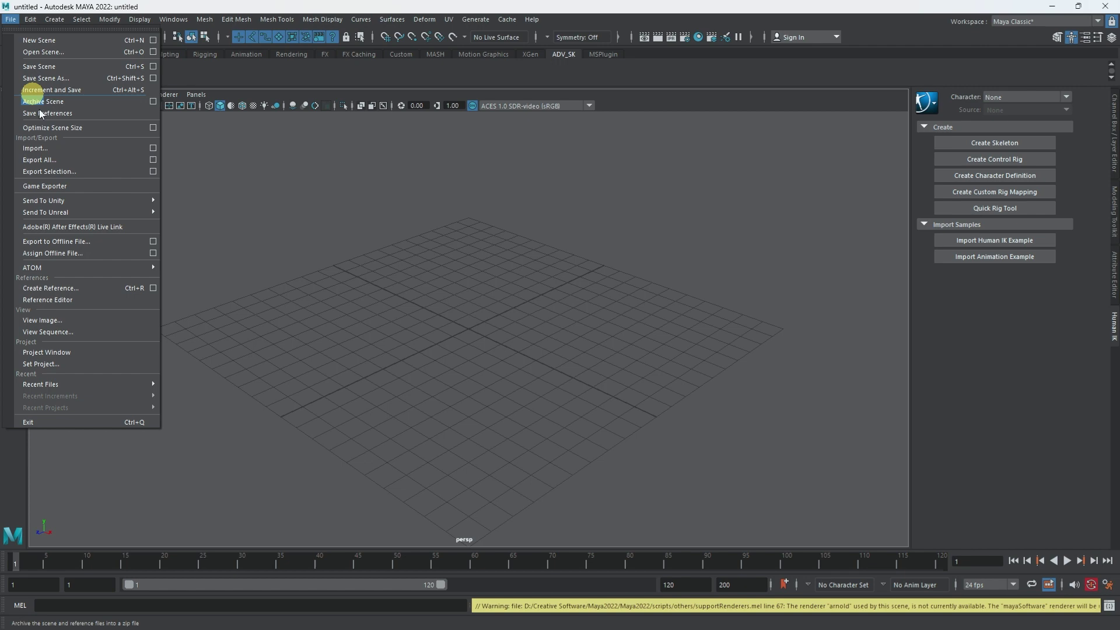
pyautogui.click(51, 149)
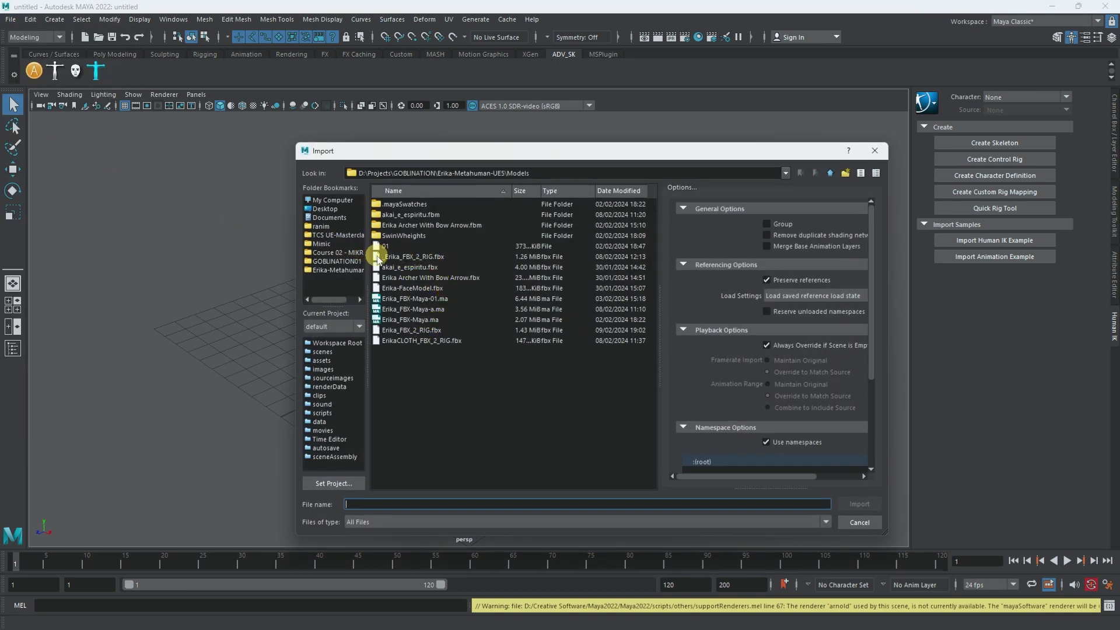
pyautogui.click(389, 260)
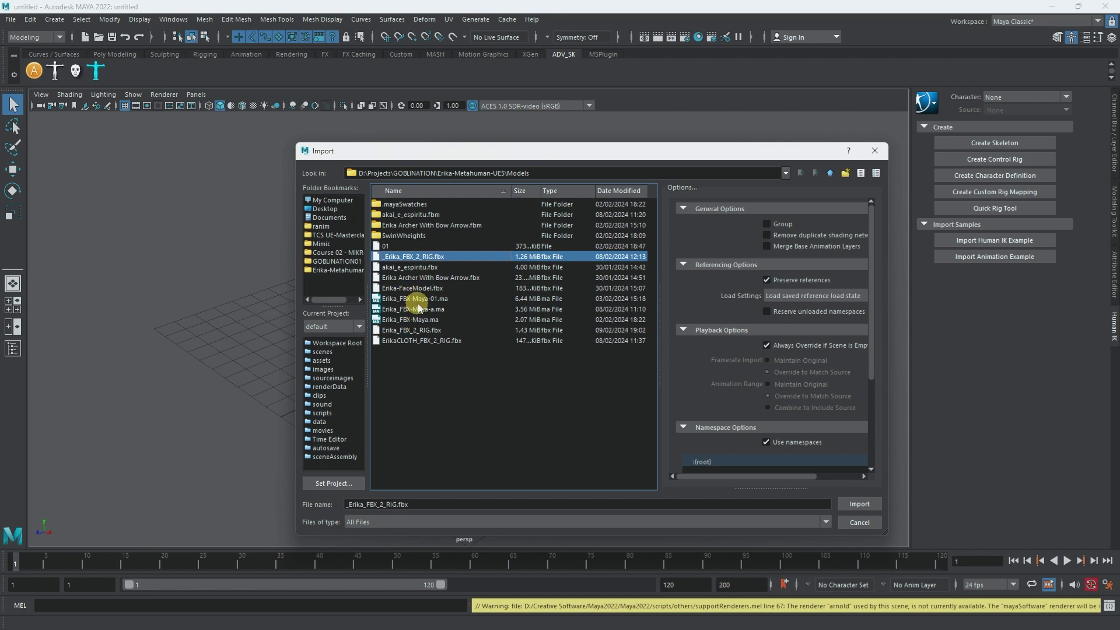
pyautogui.click(406, 331)
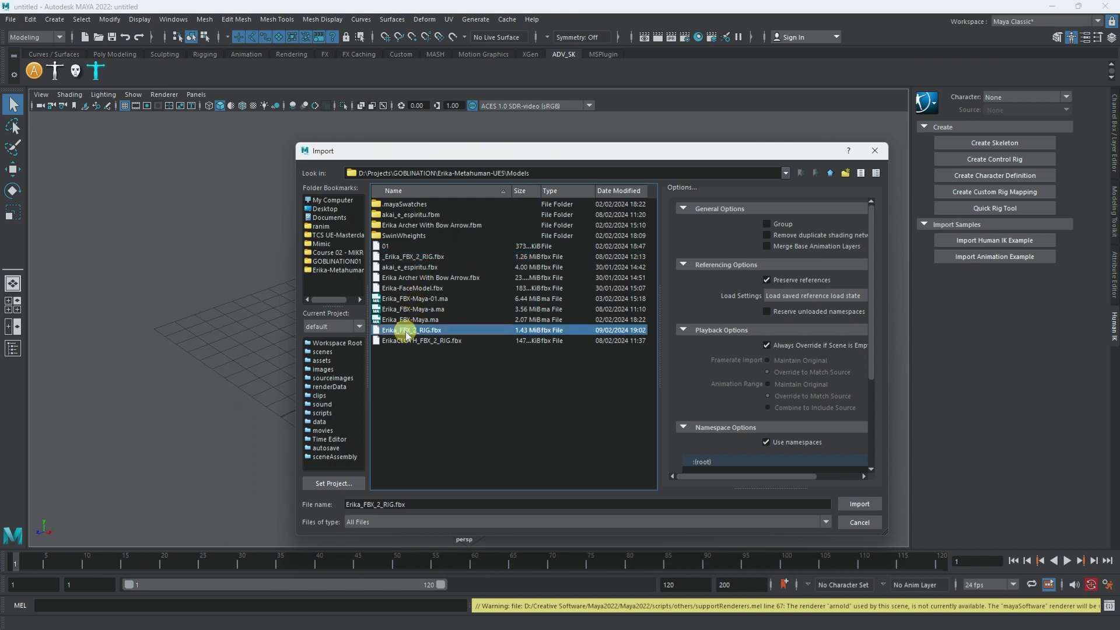
pyautogui.click(855, 505)
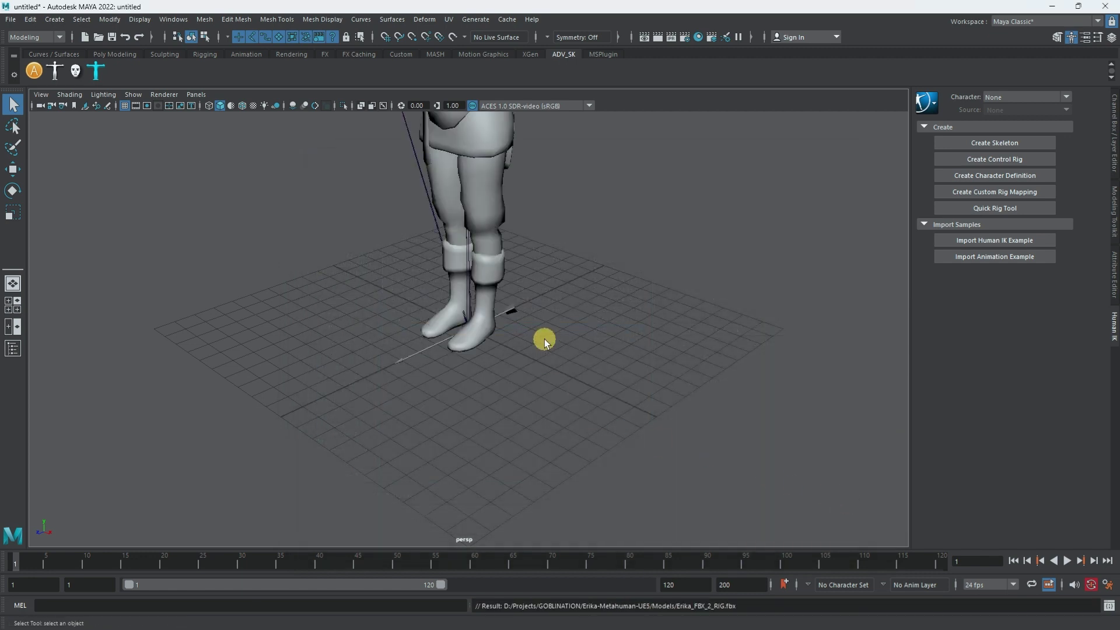
# - Turn on textured shaded display for the imported character
pyautogui.moveTo(560, 371)
pyautogui.keyDown('alt'); pyautogui.mouseDown()
pyautogui.moveTo(587, 355)
pyautogui.moveTo(580, 382)
pyautogui.mouseUp(); pyautogui.keyUp('alt')
pyautogui.press('6')
pyautogui.moveTo(588, 333)
pyautogui.keyDown('alt'); pyautogui.mouseDown()
pyautogui.moveTo(628, 327)
pyautogui.moveTo(607, 333)
pyautogui.mouseUp(); pyautogui.keyUp('alt')
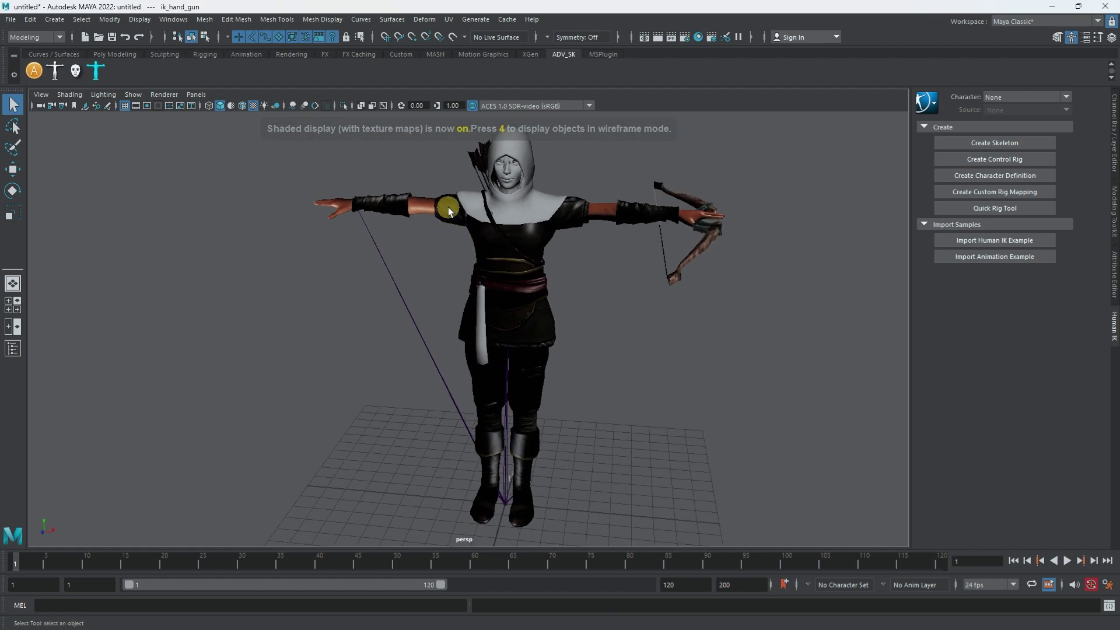
# - Test the skinning by rotating the character's thigh_l joint, undoing each rotation
pyautogui.click(584, 216)
pyautogui.press('e')
pyautogui.click(581, 213)
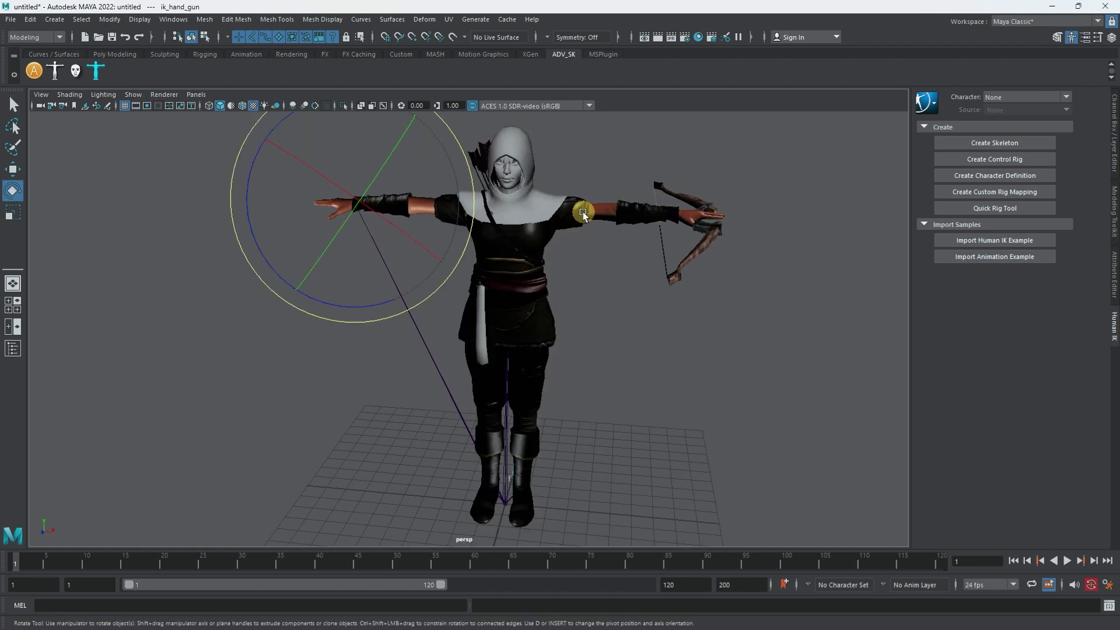
pyautogui.click(534, 333)
pyautogui.click(536, 377)
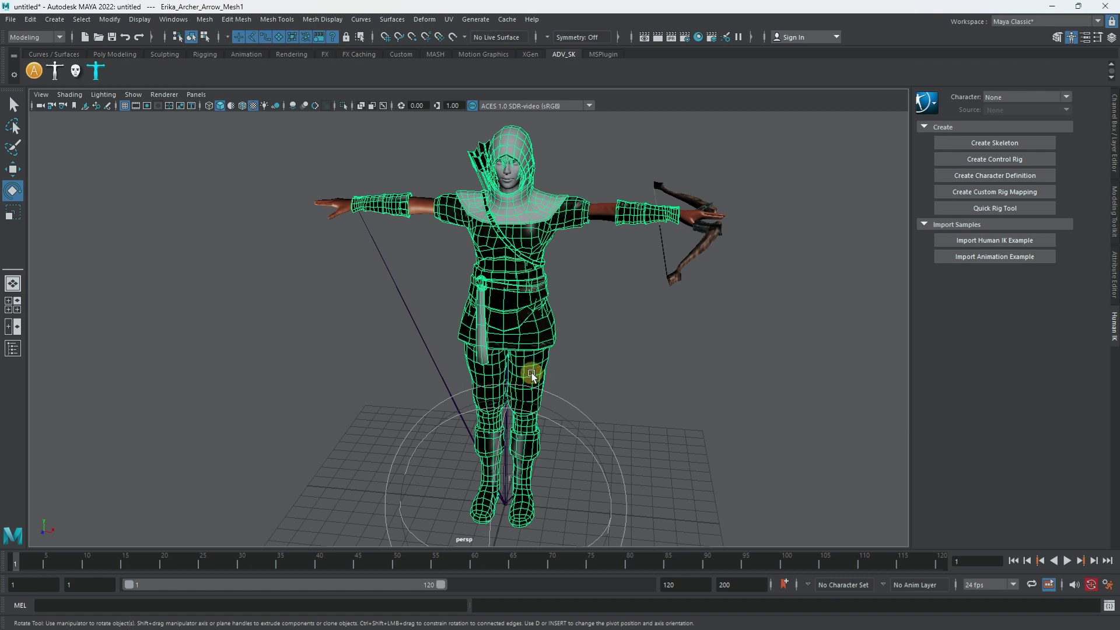
pyautogui.moveTo(550, 287); pyautogui.dragTo(529, 272)
pyautogui.hotkey('ctrl', 'z')
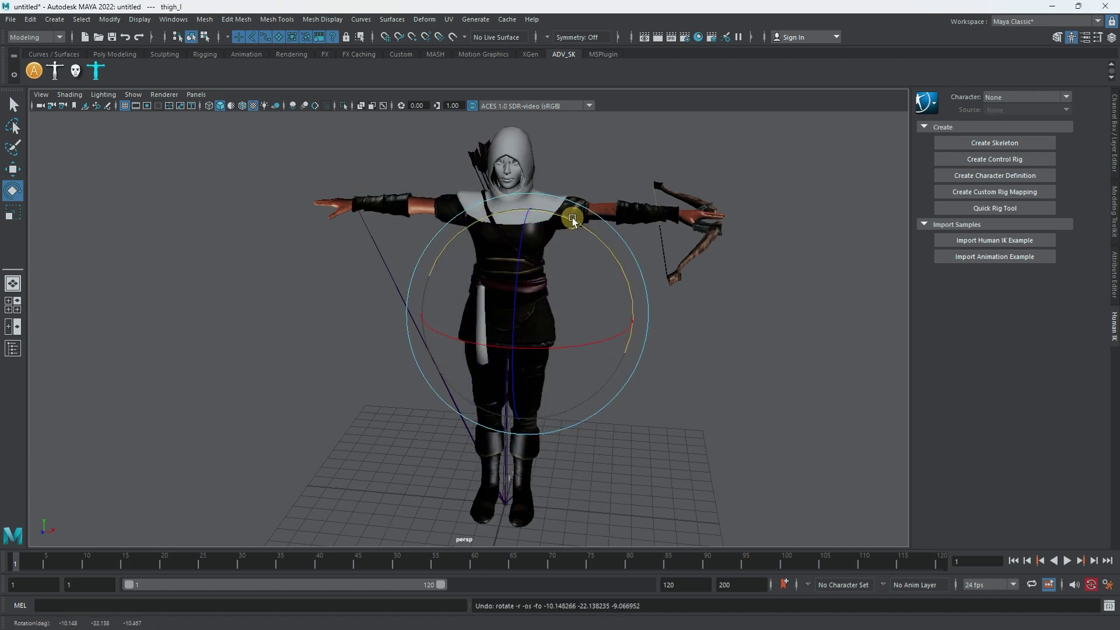
pyautogui.moveTo(572, 221); pyautogui.dragTo(521, 235)
pyautogui.hotkey('ctrl', 'z')
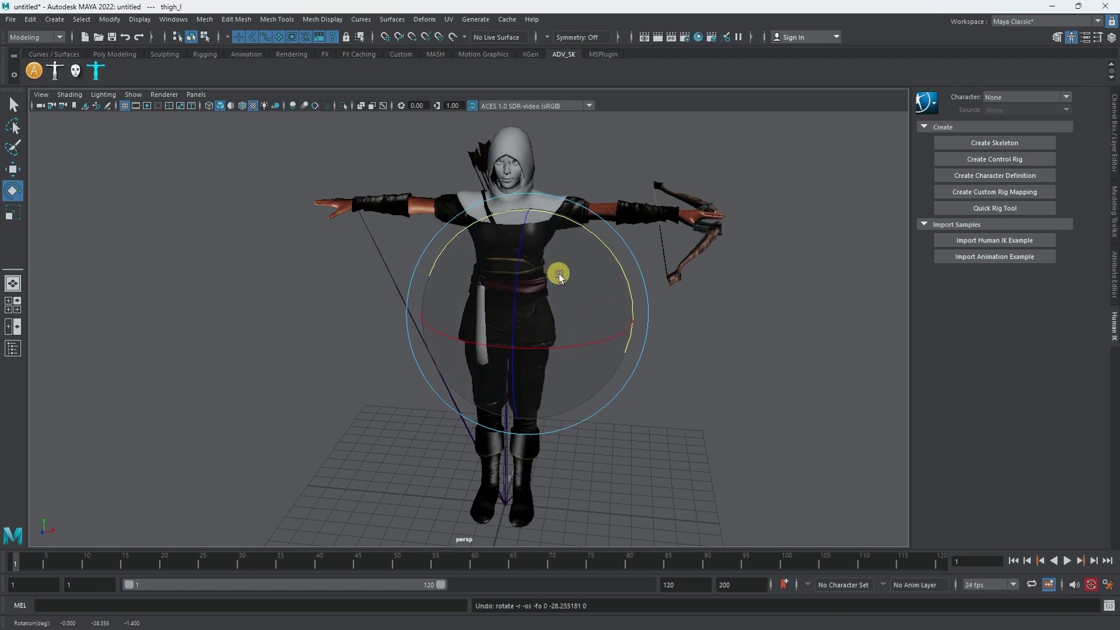
pyautogui.keyDown('alt'); pyautogui.moveTo(731, 338); pyautogui.dragTo(743, 342); pyautogui.keyUp('alt')
pyautogui.keyDown('alt'); pyautogui.moveTo(748, 333); pyautogui.dragTo(706, 349, button='middle'); pyautogui.keyUp('alt')
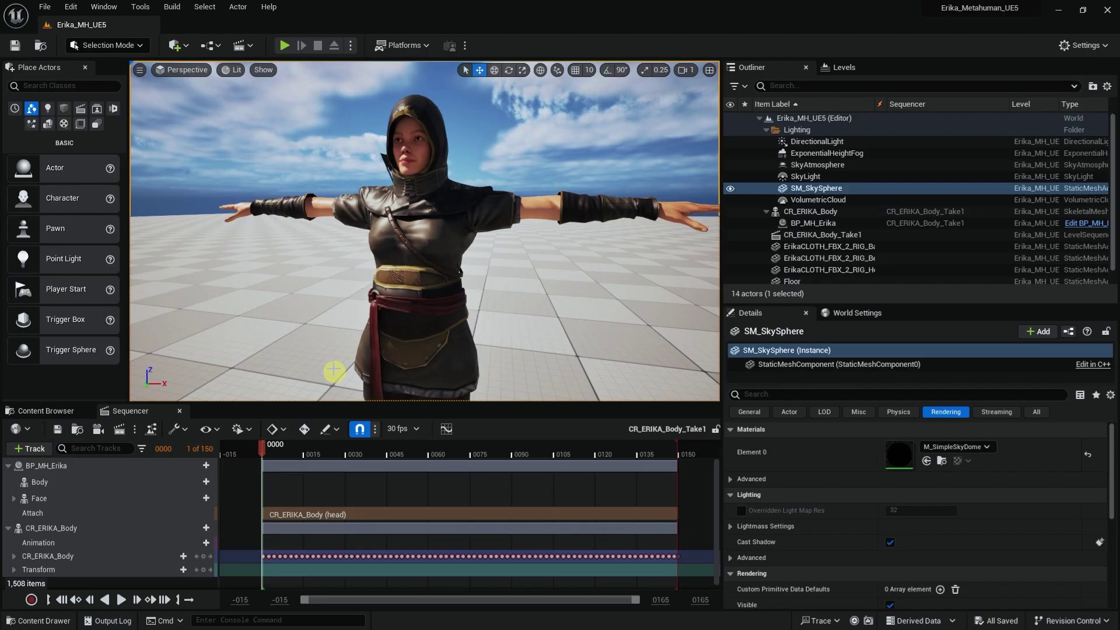
# - Switch to Unreal Editor, hide the ErikaCLOTH_FBX_2_RIG_Hood mesh in the level, and select the CR_ERIKA_Body actor
pyautogui.click(63, 415)
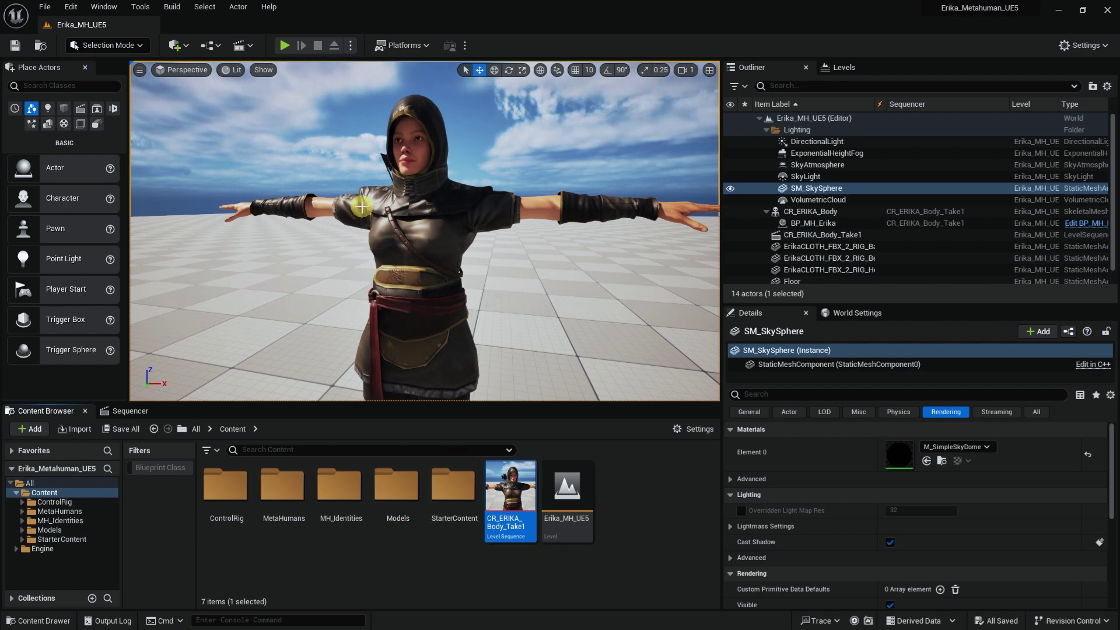
pyautogui.click(390, 114)
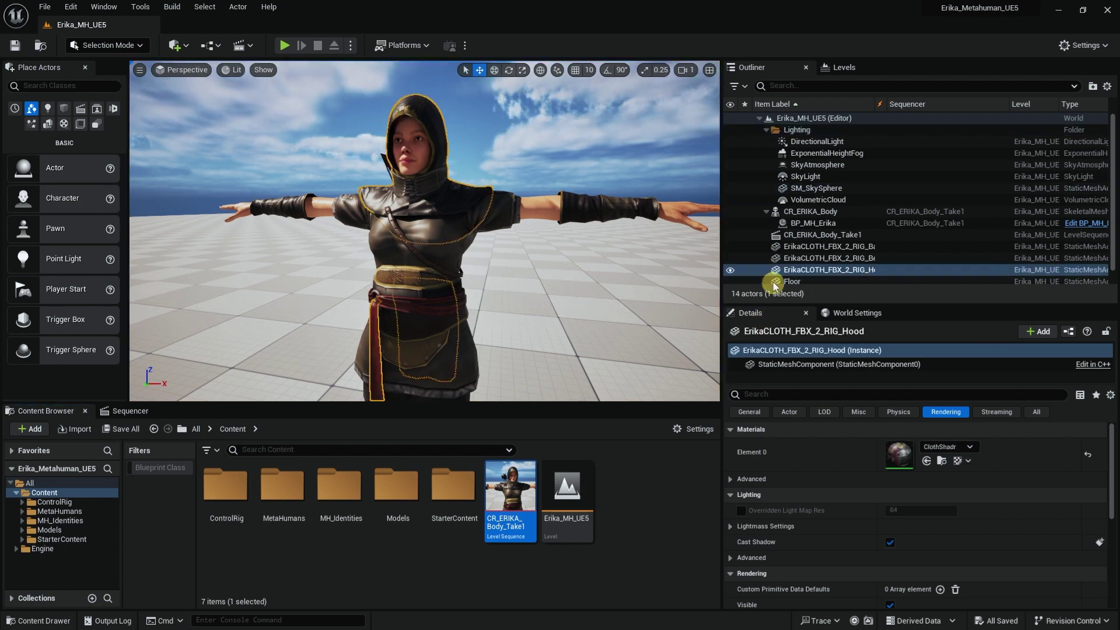
pyautogui.click(730, 270)
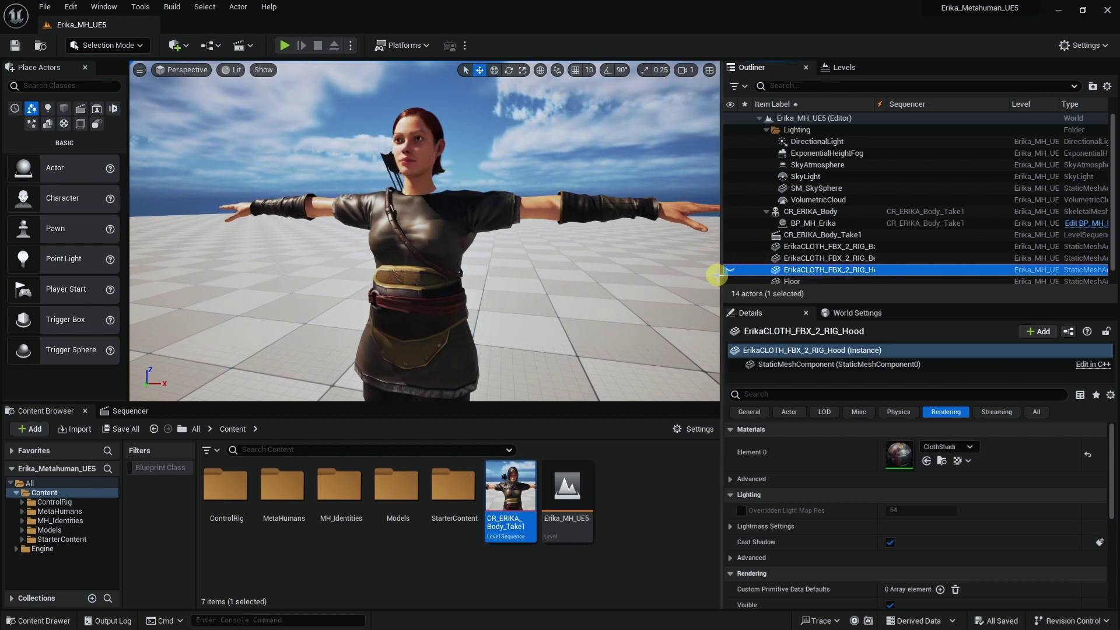
pyautogui.click(475, 337)
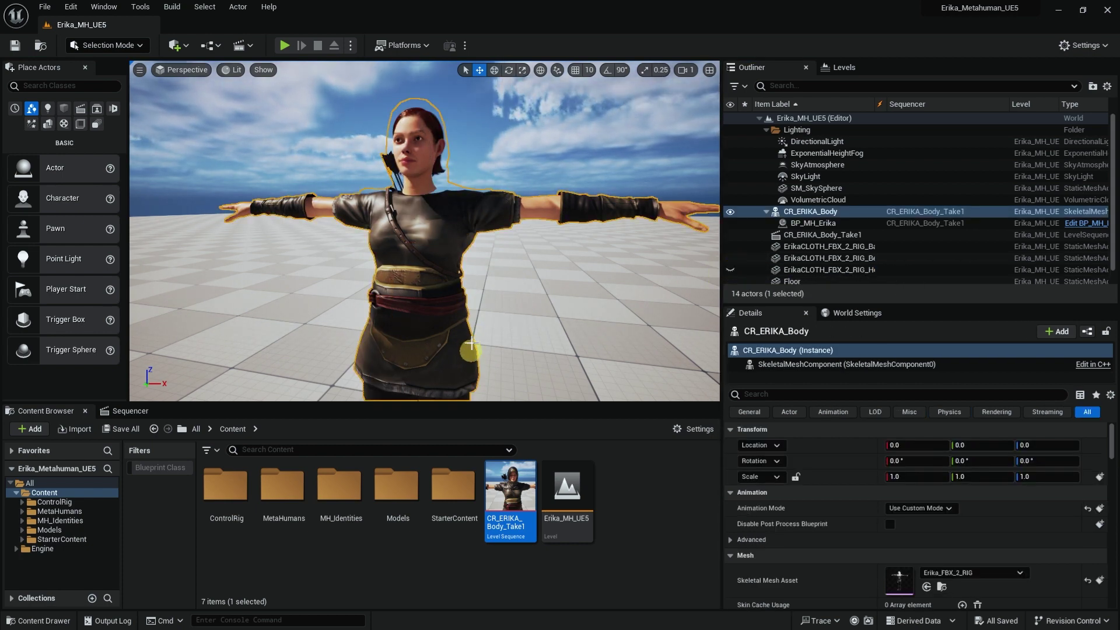
# - Reimport the Erika_FBX_2_RIG skeletal mesh in the Models/Erika-Body folder from its source file
pyautogui.doubleClick(398, 487)
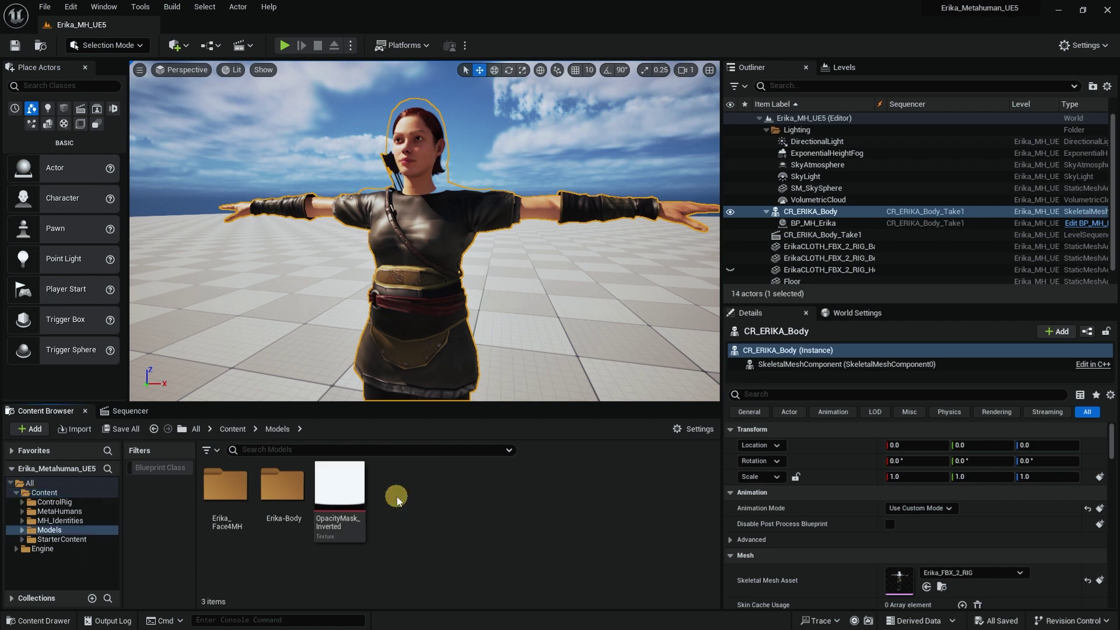
pyautogui.doubleClick(282, 487)
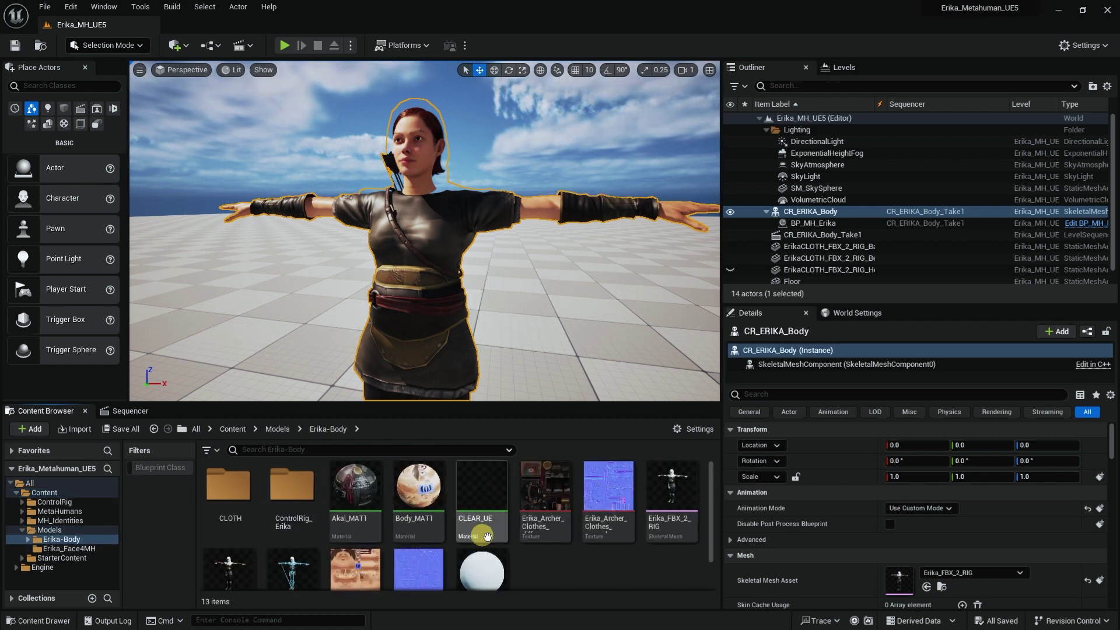
pyautogui.click(628, 437)
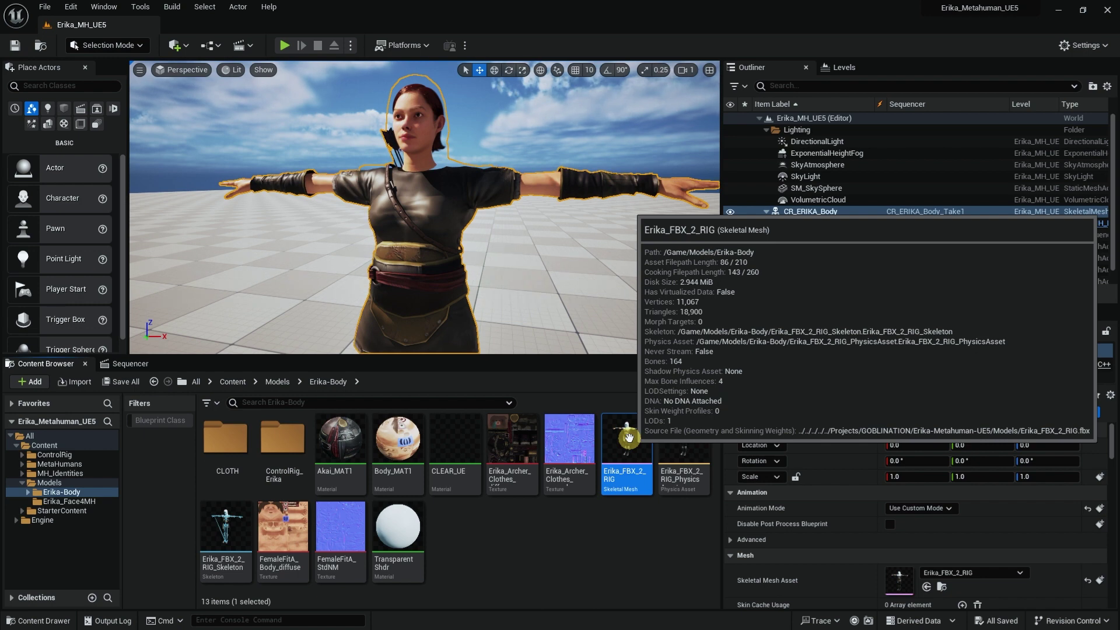
pyautogui.rightClick(628, 437)
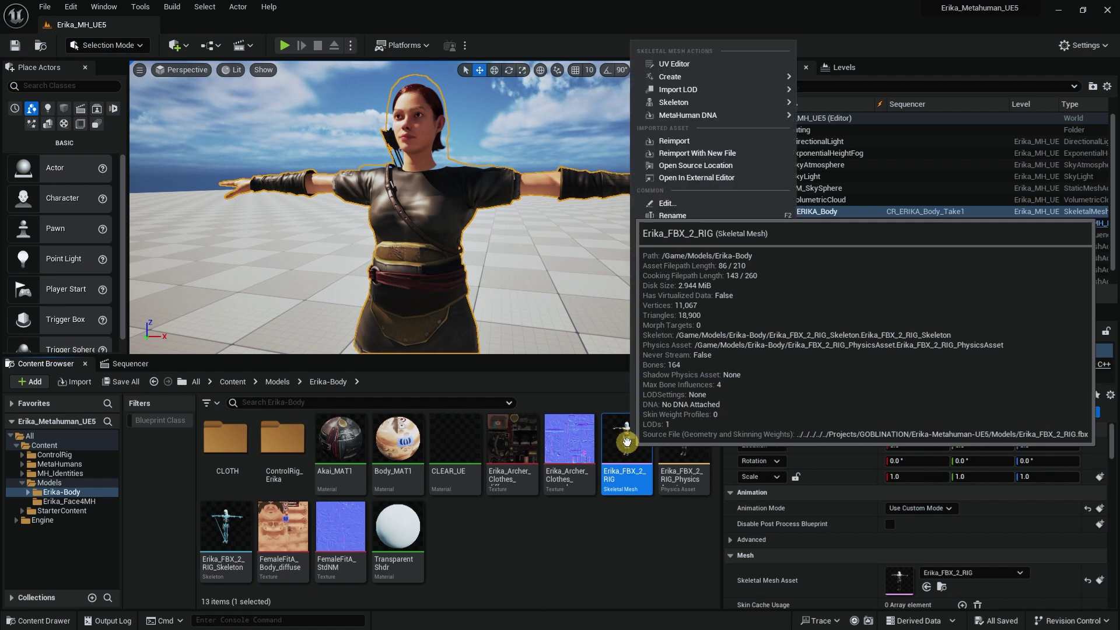
pyautogui.click(691, 143)
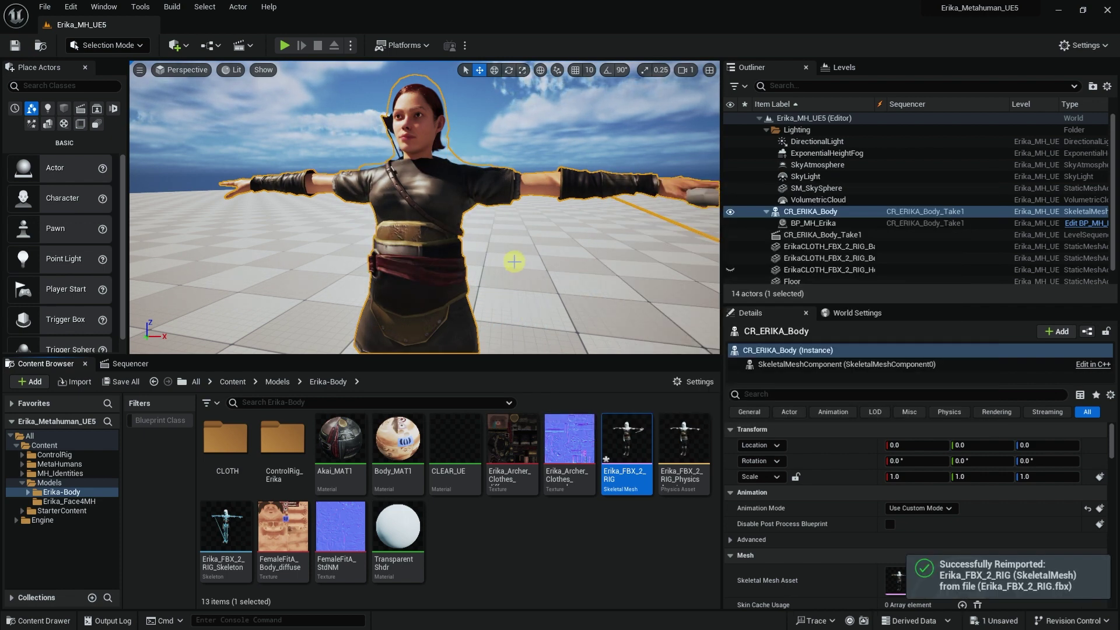
# - Examine the reimported archer and bow from several angles, and check the CLEAR_UE and TransparentShdr materials
pyautogui.scroll(-5, 514, 261)
pyautogui.keyDown('alt'); pyautogui.moveTo(513, 260); pyautogui.dragTo(445, 253); pyautogui.keyUp('alt')
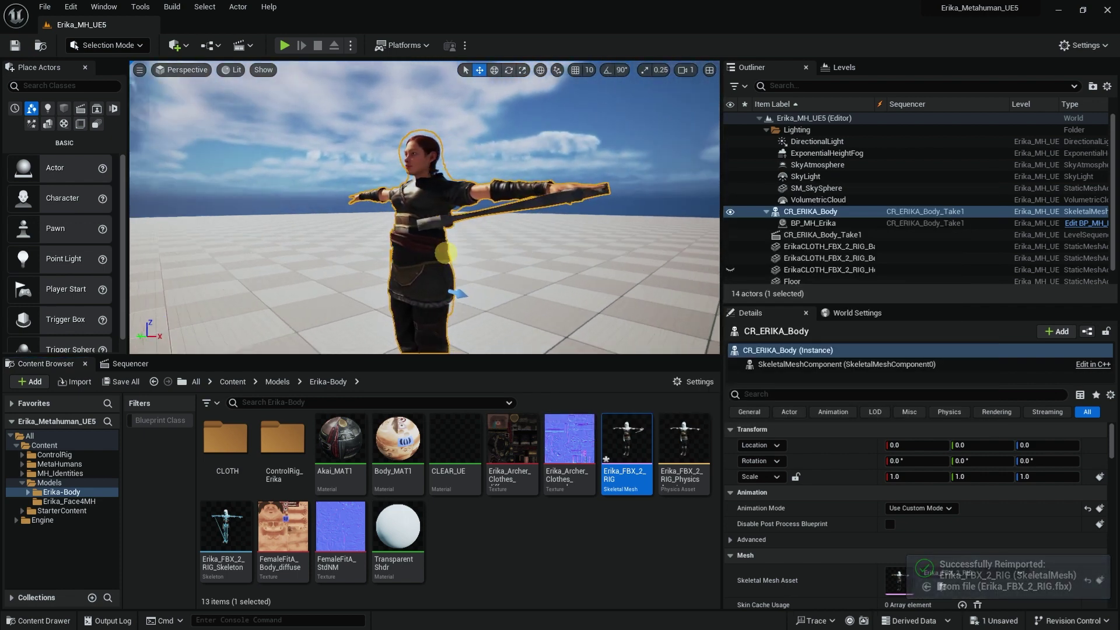
pyautogui.moveTo(445, 252); pyautogui.dragTo(499, 223, button='right')
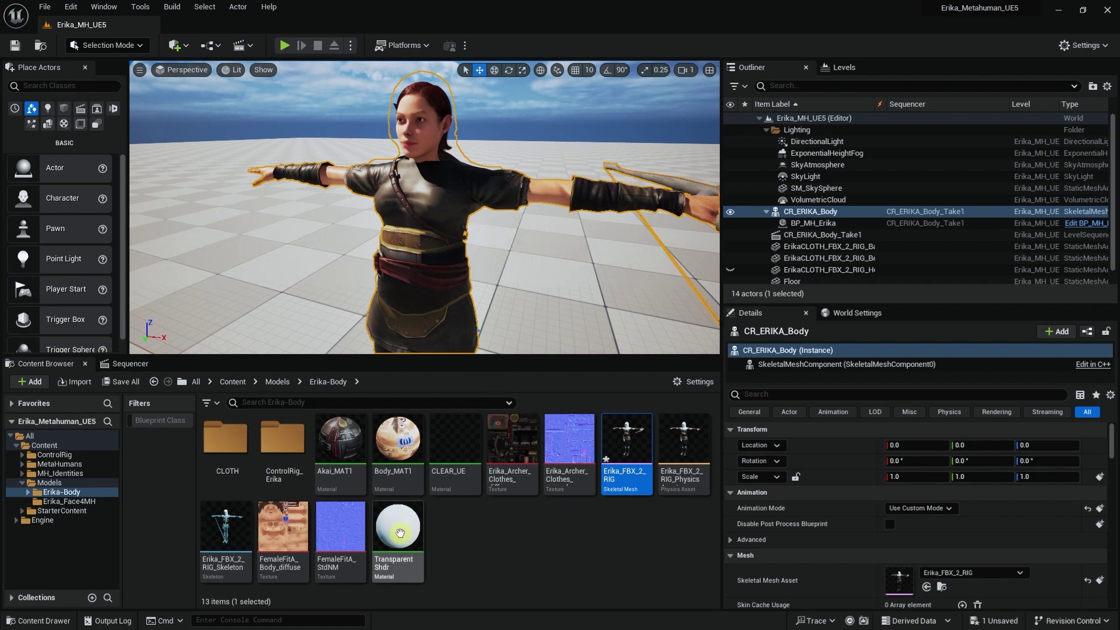
pyautogui.click(455, 458)
pyautogui.click(401, 530)
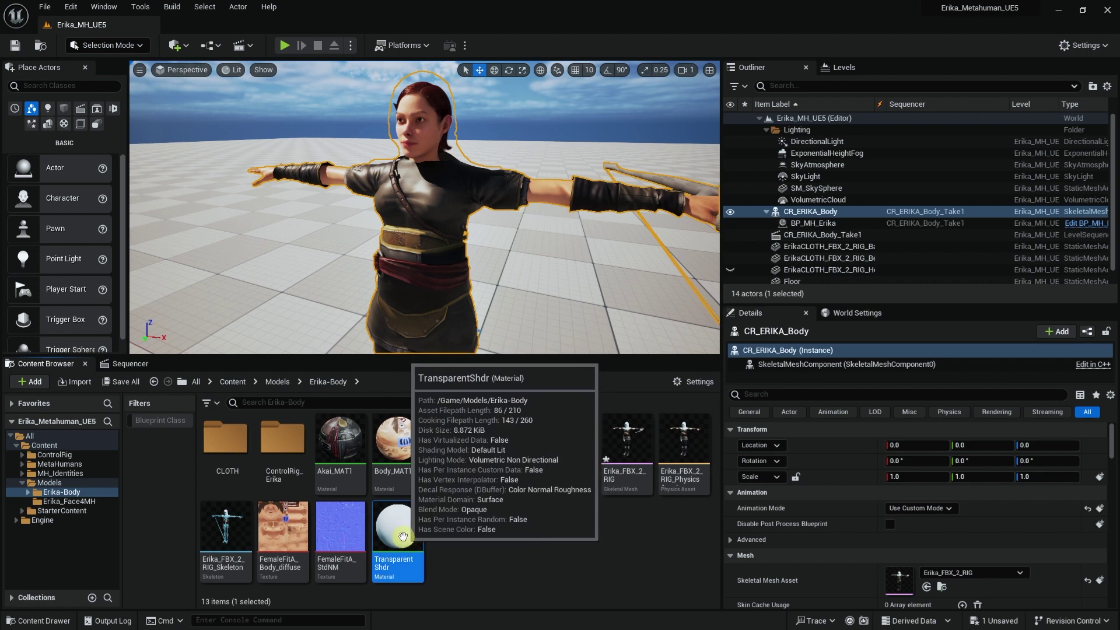
pyautogui.moveTo(400, 534); pyautogui.dragTo(456, 307)
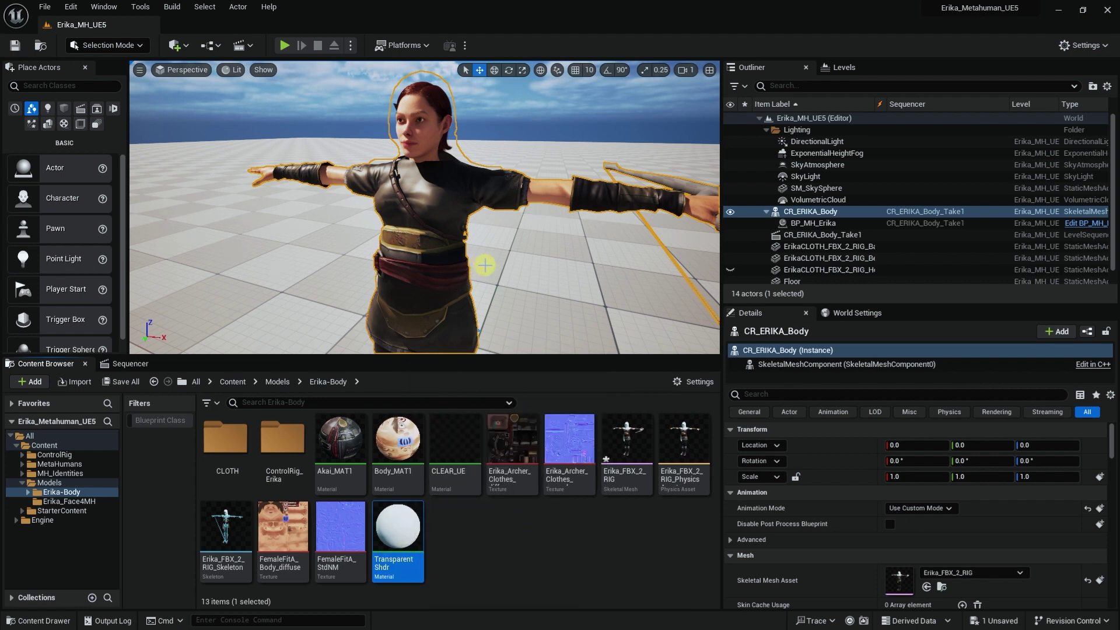
pyautogui.keyDown('alt'); pyautogui.moveTo(485, 265); pyautogui.dragTo(524, 262); pyautogui.keyUp('alt')
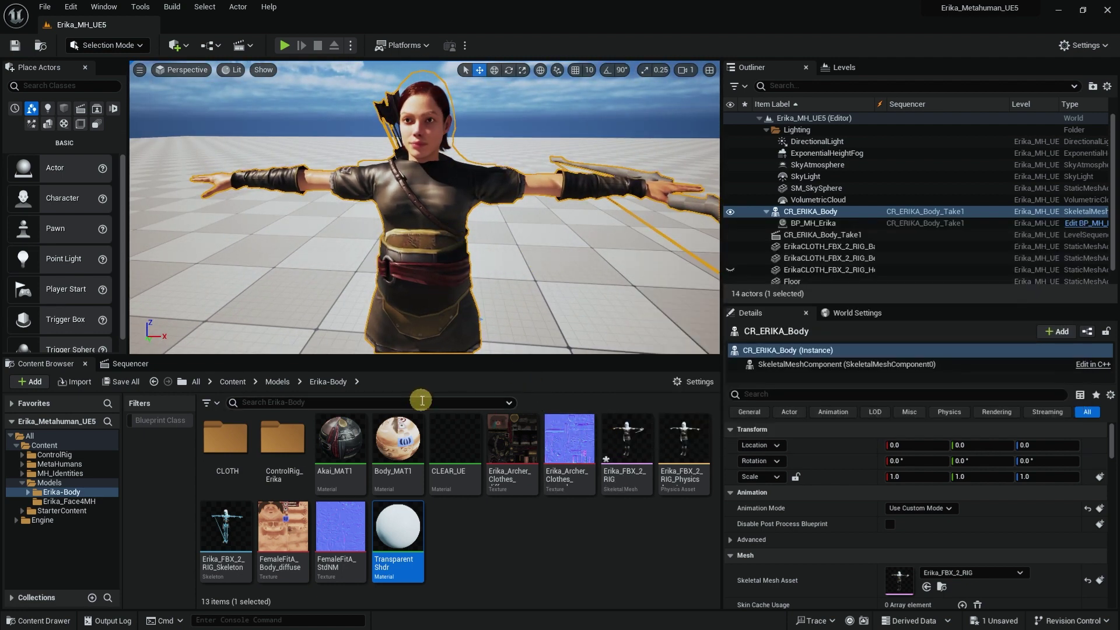
# - Return to the Models folder and show the ErikaCLOTH_FBX_2_RIG_Hood mesh again in the level
pyautogui.click(277, 382)
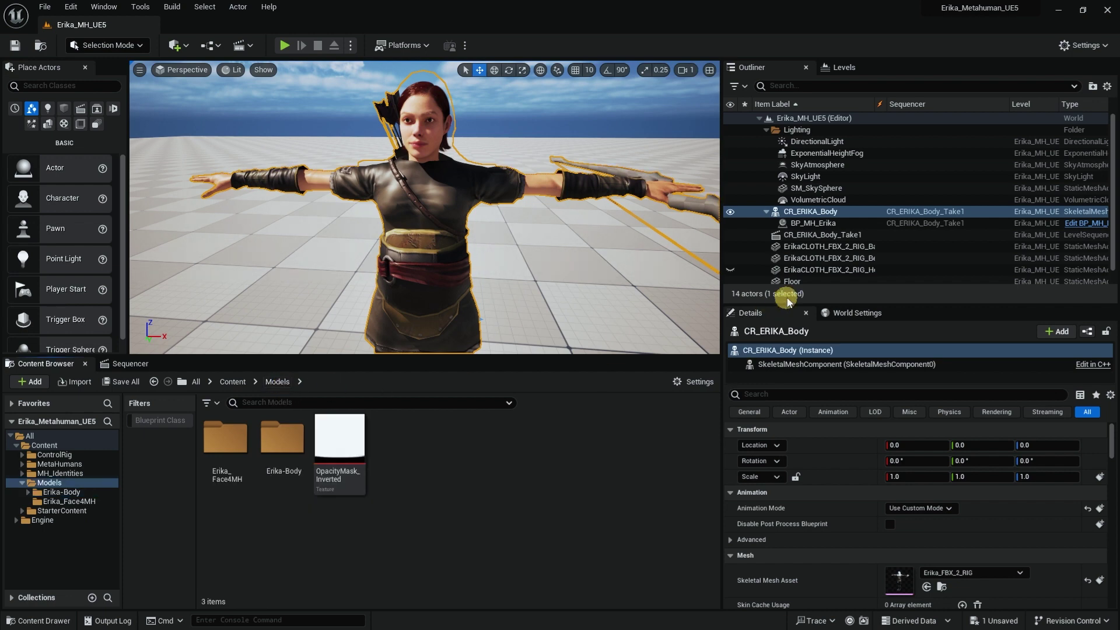
pyautogui.click(730, 270)
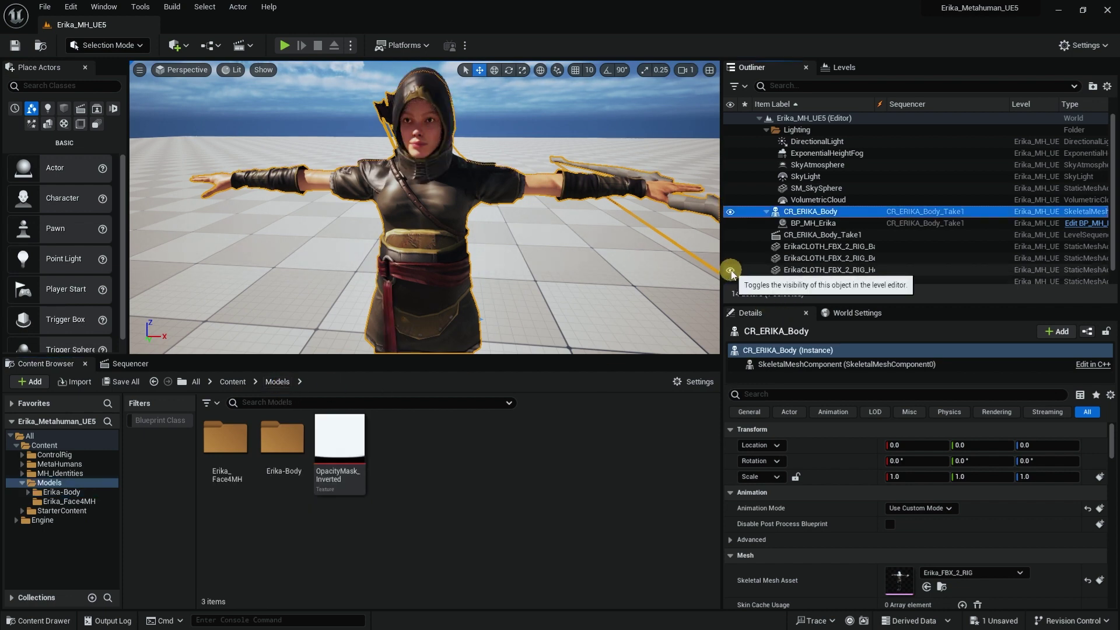
pyautogui.keyDown('alt'); pyautogui.moveTo(500, 236); pyautogui.dragTo(550, 230); pyautogui.keyUp('alt')
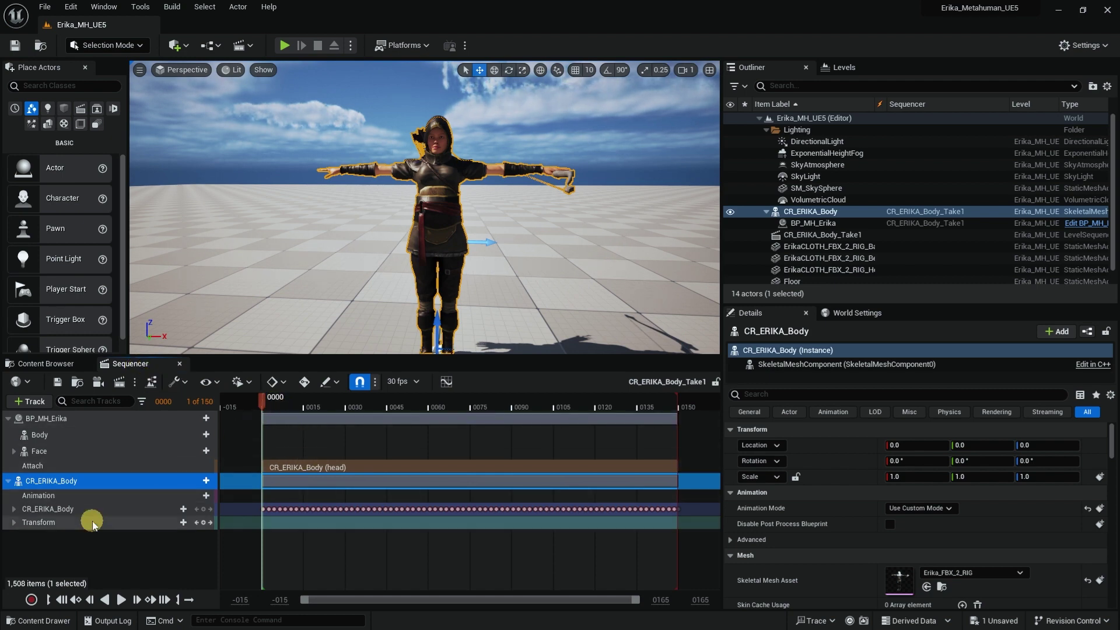
# - Select the CR_ERIKA_Body control rig track in the sequence and dock the Animation settings together with Place Actors
pyautogui.click(91, 508)
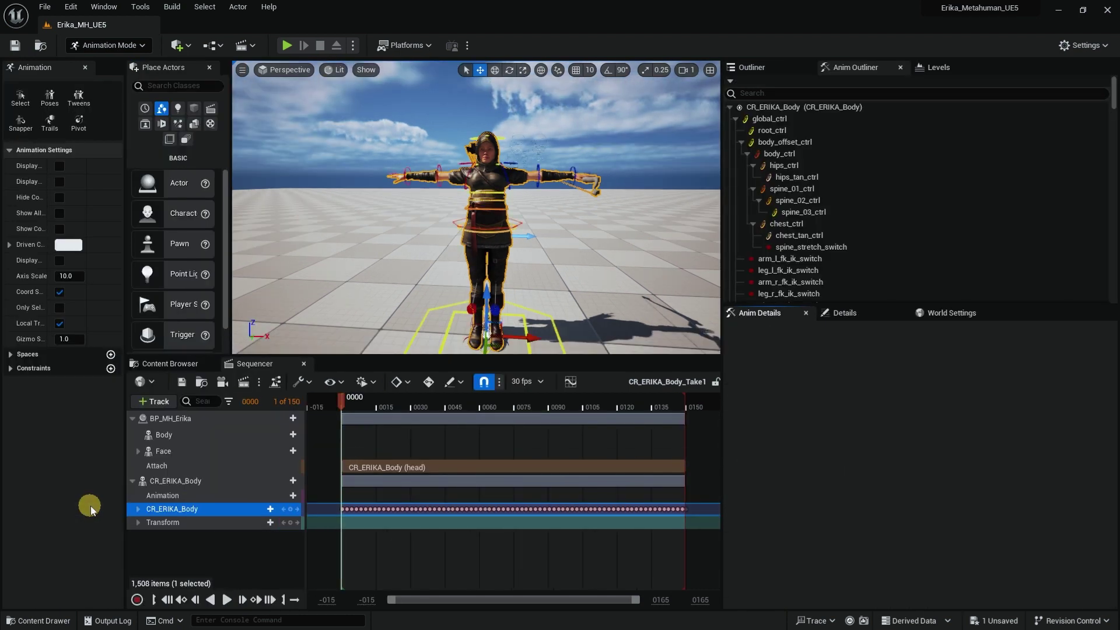
pyautogui.moveTo(42, 67); pyautogui.dragTo(135, 68)
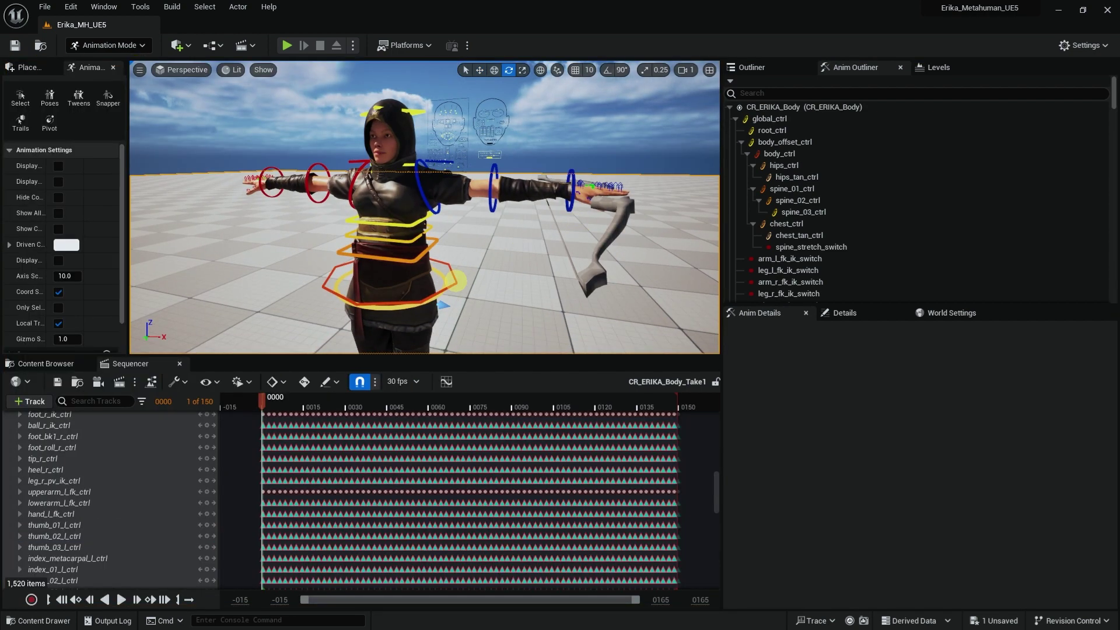
# - Test the rig by moving body_ctrl, and undo the move
pyautogui.click(455, 281)
pyautogui.press('w')
pyautogui.moveTo(392, 253); pyautogui.dragTo(356, 233)
pyautogui.hotkey('ctrl', 'z')
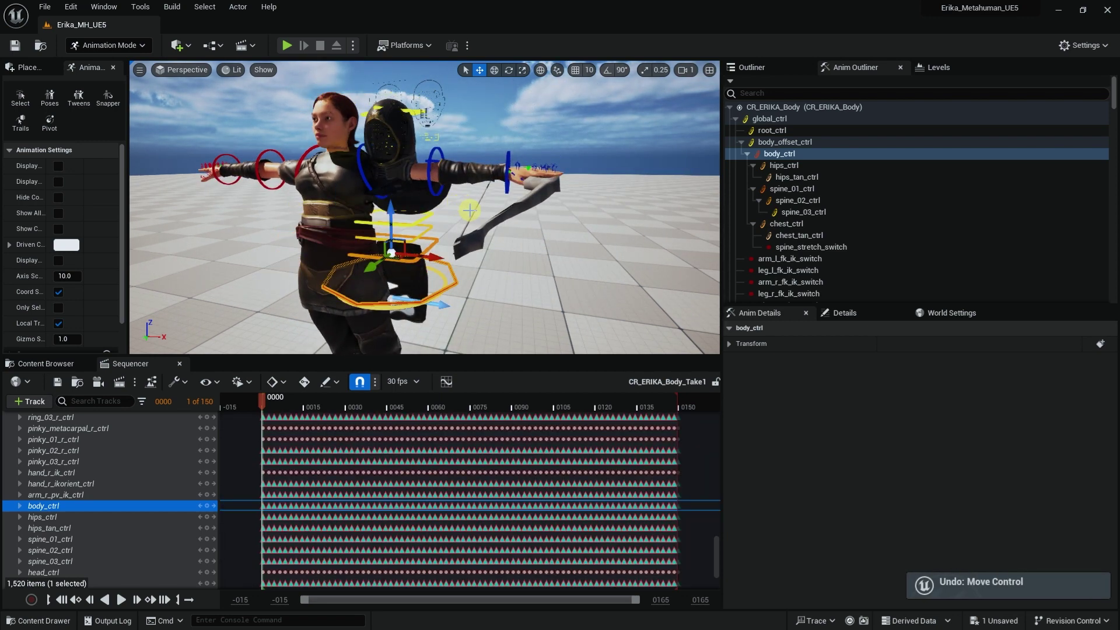
pyautogui.moveTo(460, 231); pyautogui.dragTo(487, 227, button='middle')
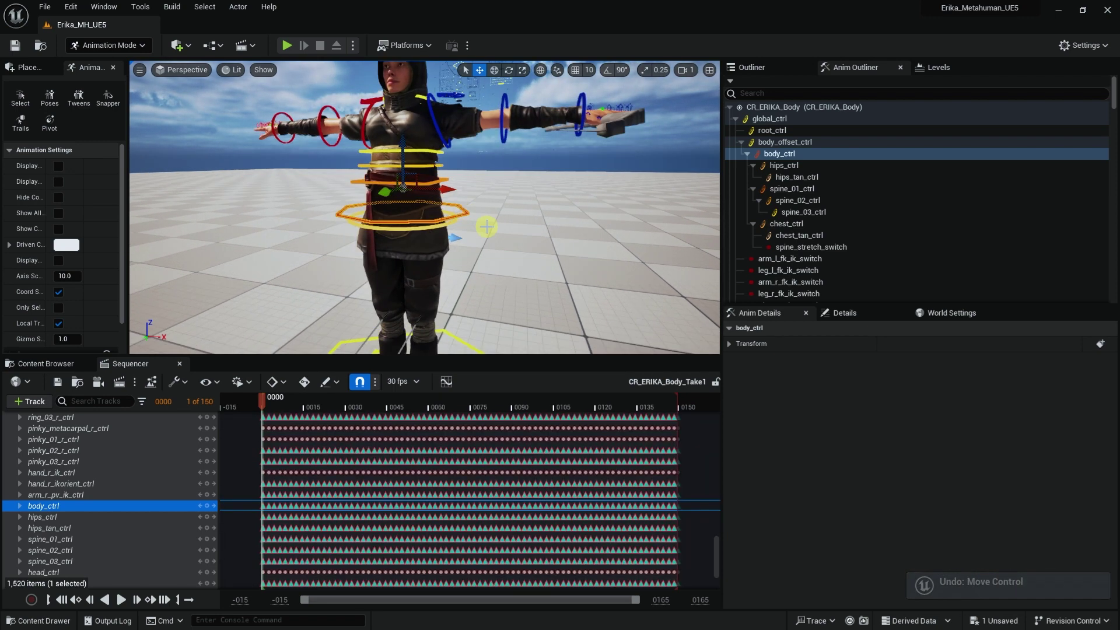
# - Focus on CR_ERIKA_Body in the level and hide the ErikaCLOTH_FBX_2_RIG_Hood mesh
pyautogui.click(755, 69)
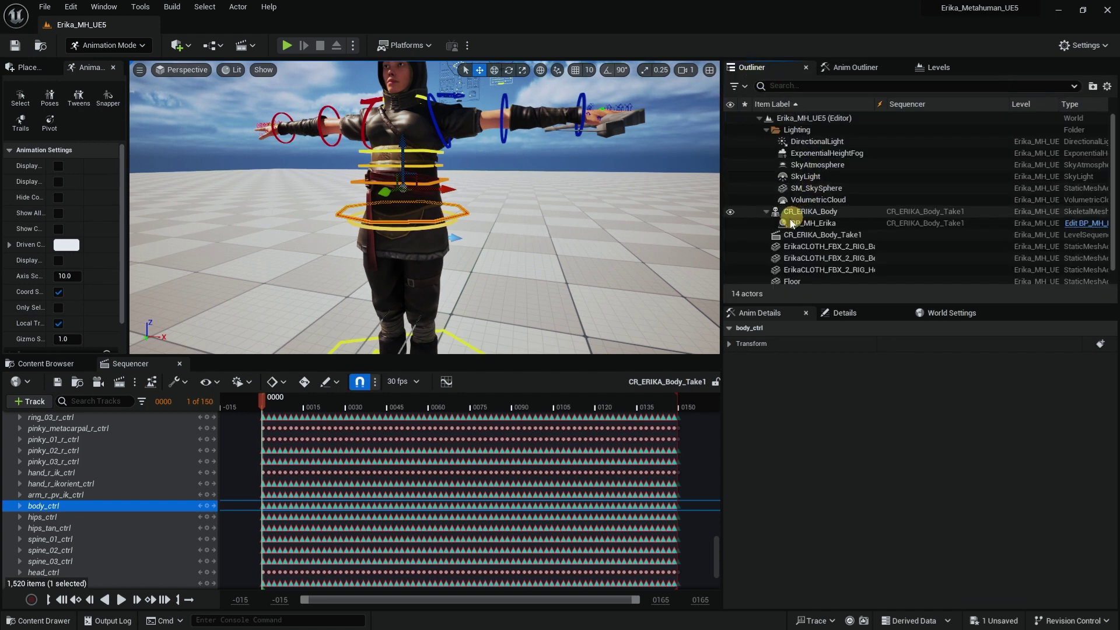
pyautogui.click(420, 79)
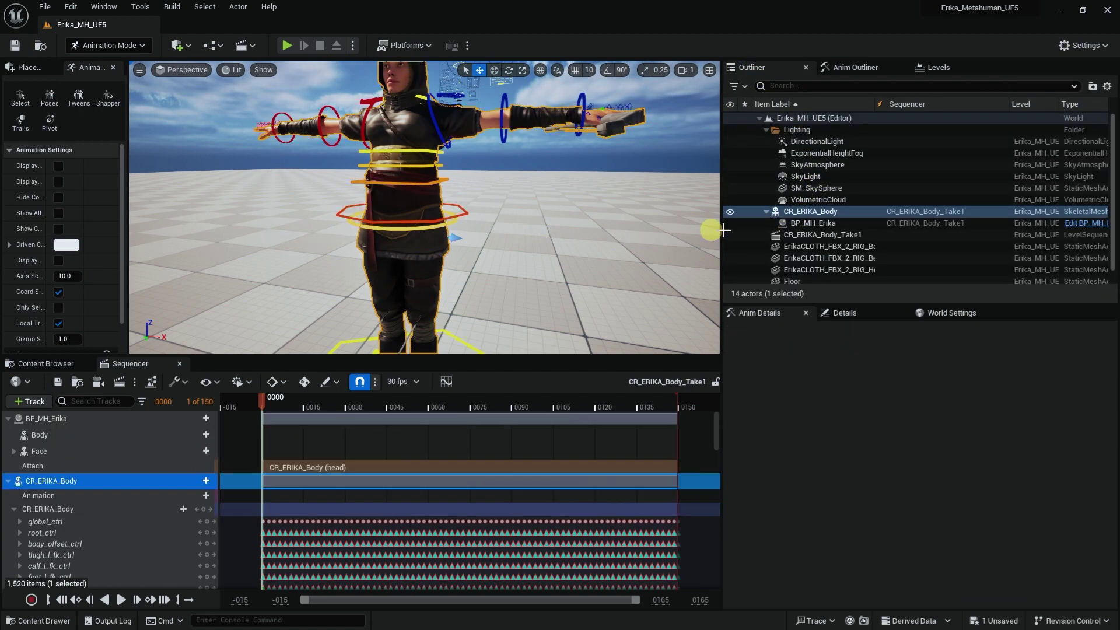
pyautogui.press('f')
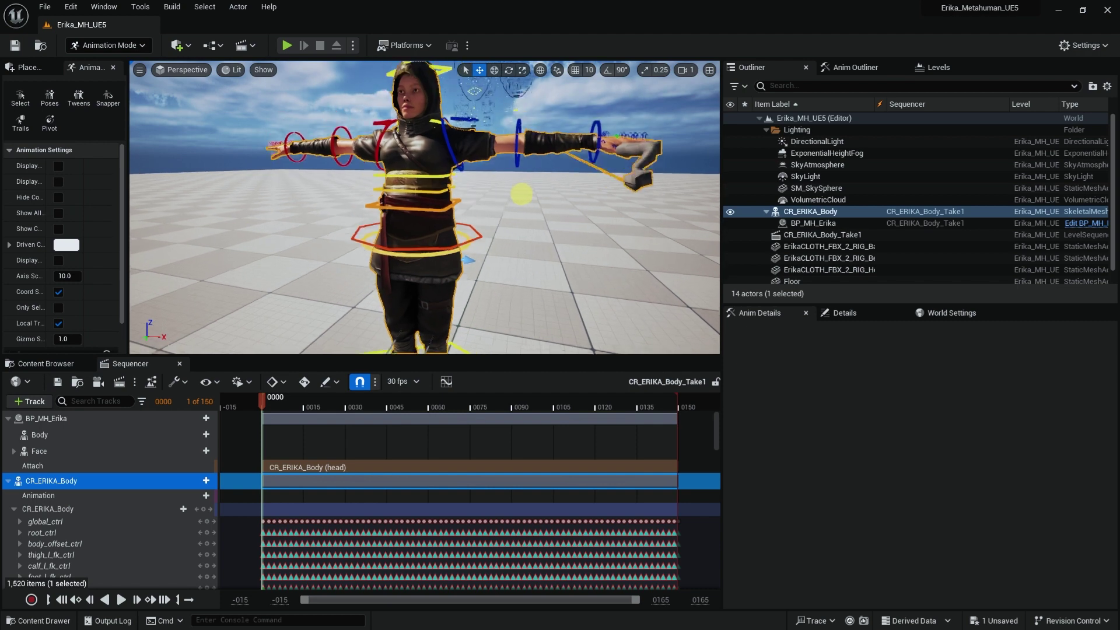
pyautogui.click(415, 124)
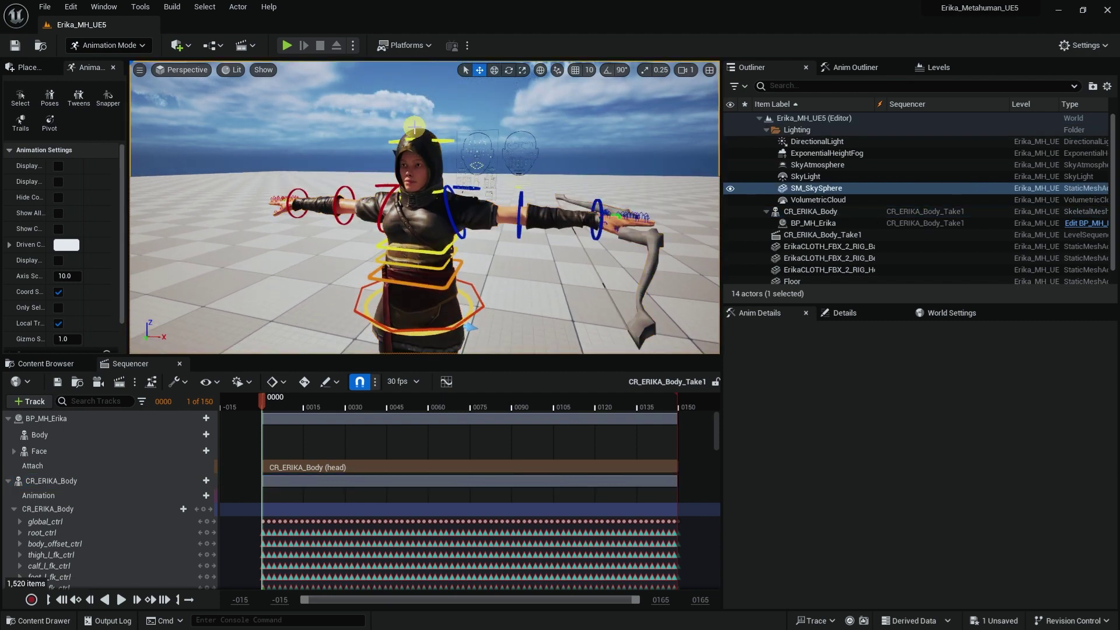
pyautogui.click(414, 130)
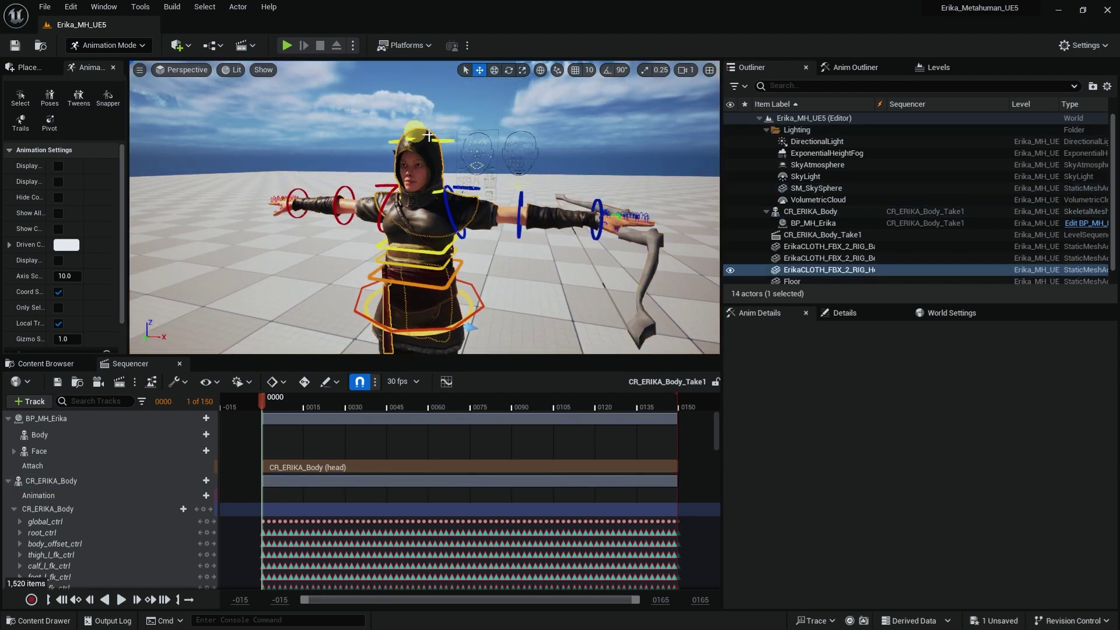
pyautogui.click(730, 271)
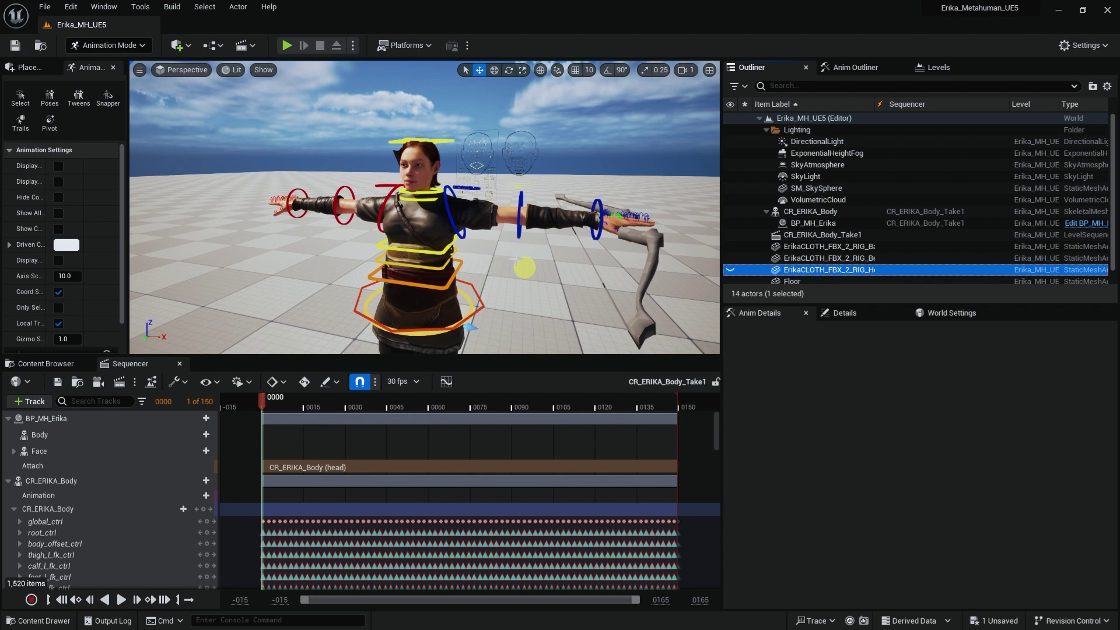
# - Test the neck by rotating neck_02_ctrl, and undo the rotation
pyautogui.click(424, 194)
pyautogui.press('e')
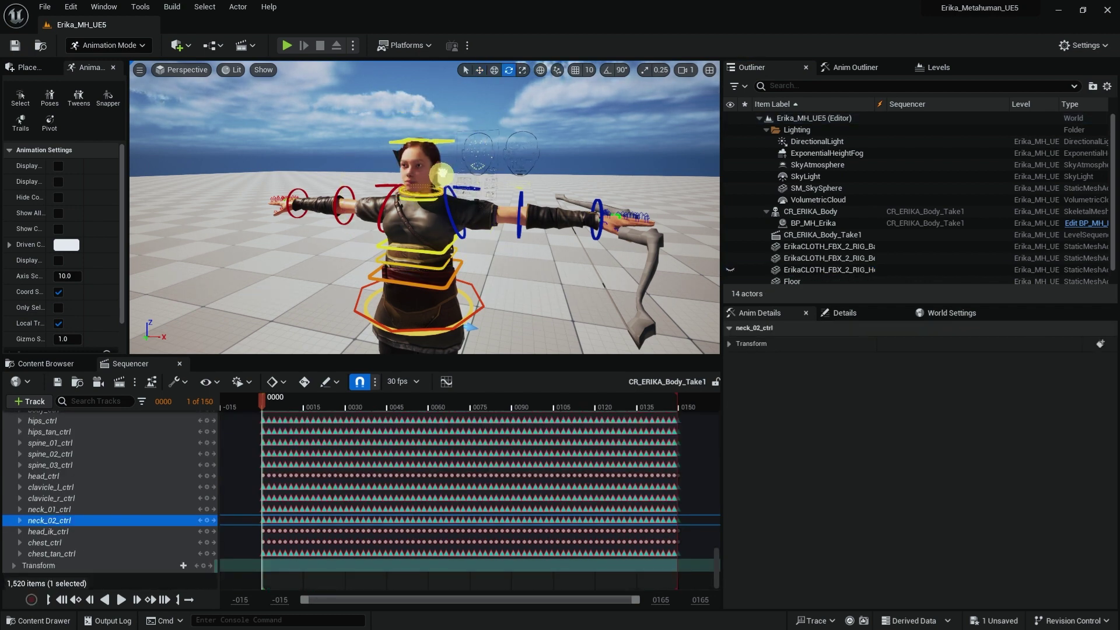
pyautogui.moveTo(442, 174); pyautogui.dragTo(518, 180)
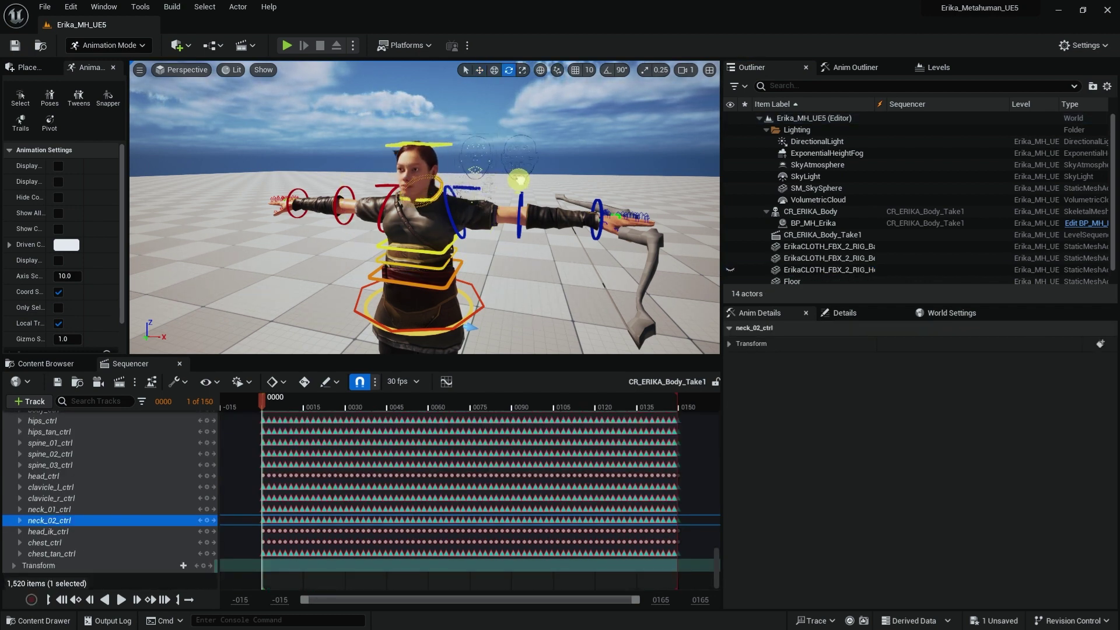
pyautogui.keyDown('alt'); pyautogui.moveTo(482, 237); pyautogui.dragTo(567, 253); pyautogui.keyUp('alt')
pyautogui.hotkey('ctrl', 'z')
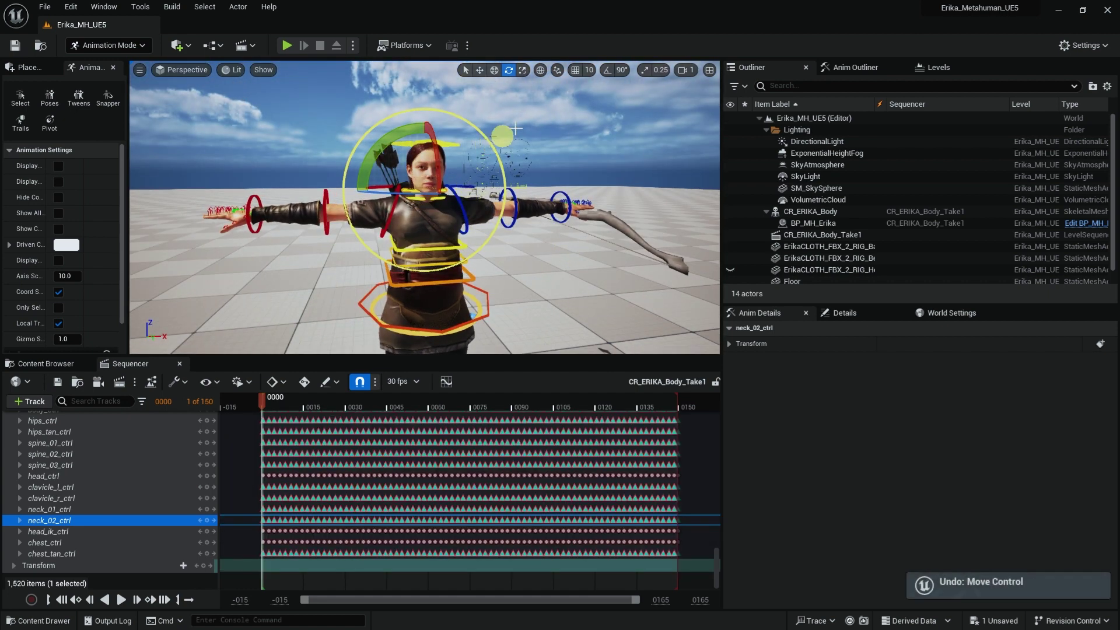
# - Test the head by rotating head_ctrl, and undo the rotation
pyautogui.click(531, 104)
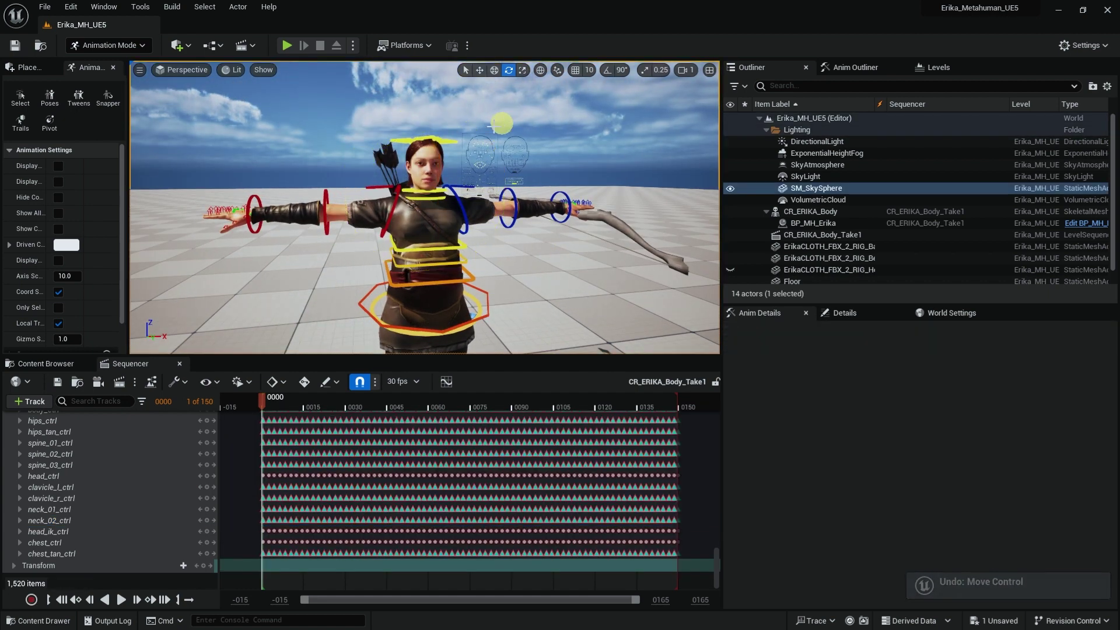
pyautogui.click(450, 141)
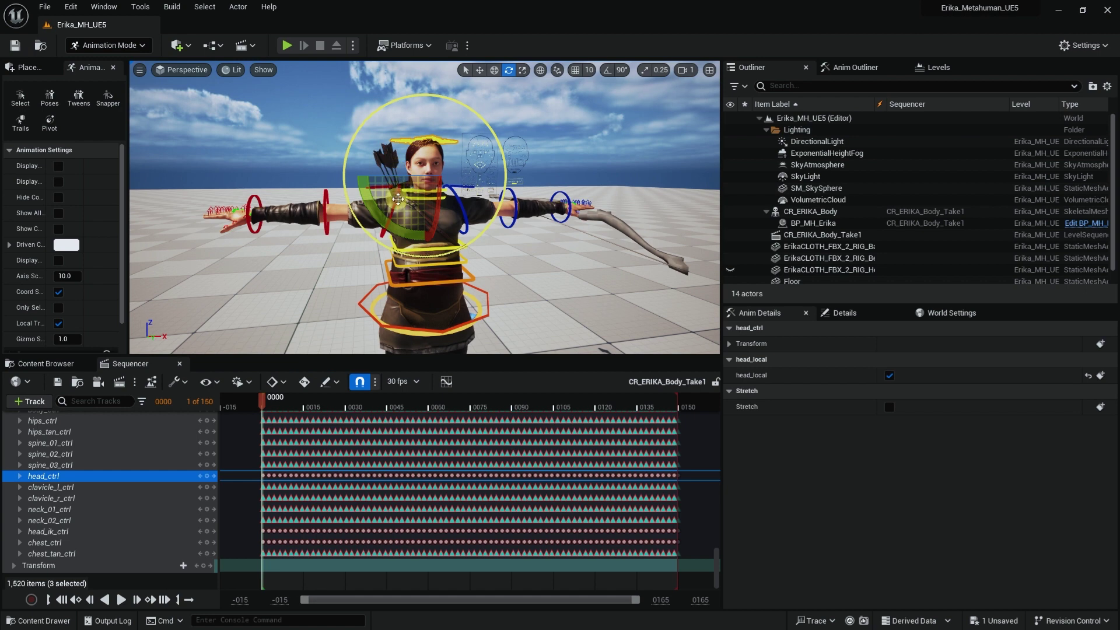
pyautogui.moveTo(398, 199)
pyautogui.mouseDown()
pyautogui.moveTo(395, 213)
pyautogui.moveTo(408, 211)
pyautogui.mouseUp()
pyautogui.hotkey('ctrl', 'z')
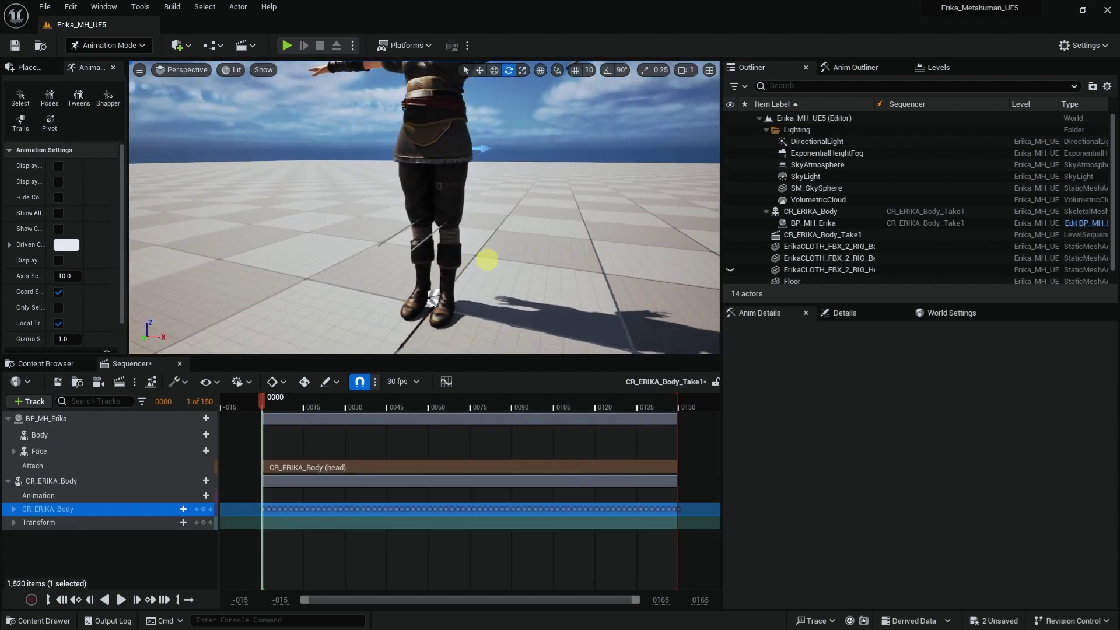
pyautogui.keyDown('alt'); pyautogui.moveTo(478, 214); pyautogui.dragTo(530, 227); pyautogui.keyUp('alt')
pyautogui.keyDown('alt'); pyautogui.moveTo(472, 215); pyautogui.dragTo(493, 221, button='right'); pyautogui.keyUp('alt')
pyautogui.moveTo(470, 210); pyautogui.dragTo(467, 213)
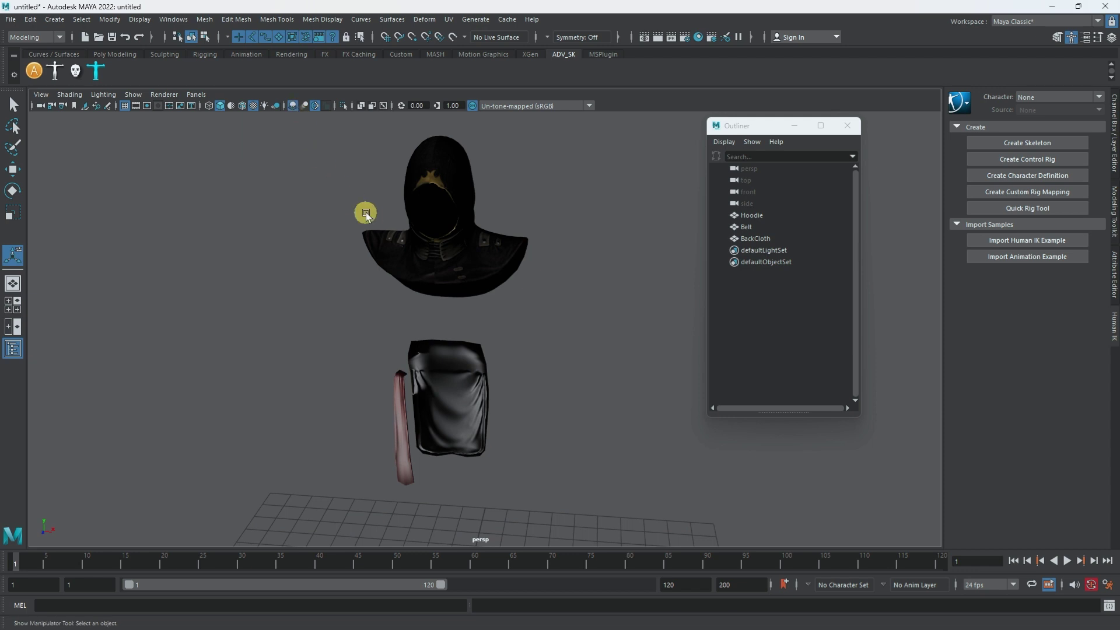
# - In Maya, inspect the Hoodie, Belt and BackCloth meshes and combine all three into a single mesh
pyautogui.moveTo(366, 213)
pyautogui.keyDown('alt'); pyautogui.mouseDown()
pyautogui.moveTo(369, 228)
pyautogui.moveTo(361, 220)
pyautogui.mouseUp(); pyautogui.keyUp('alt')
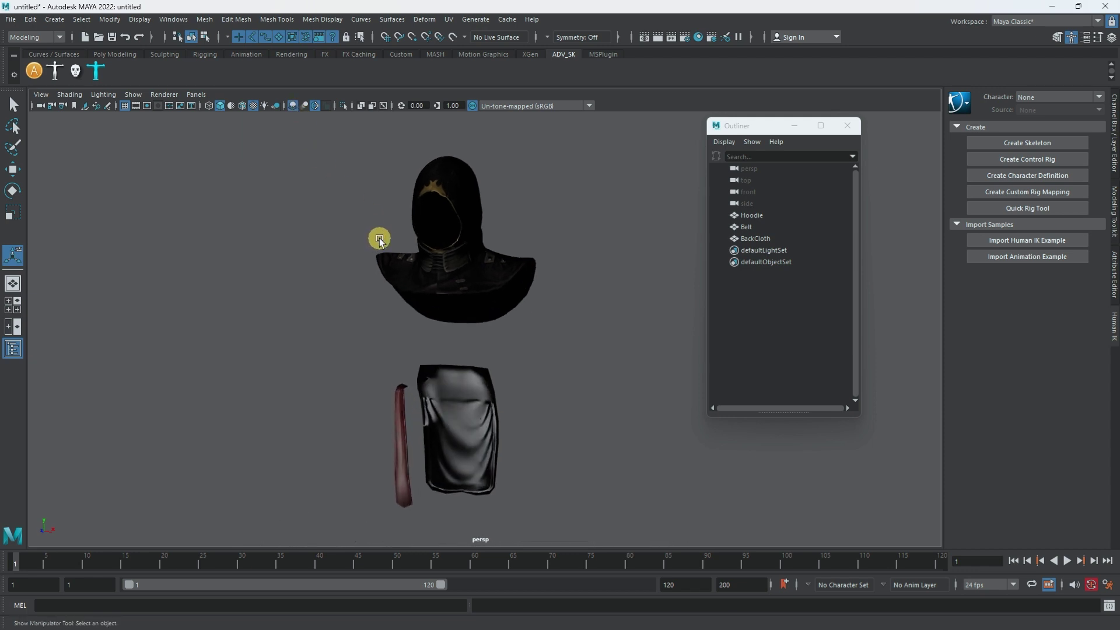
pyautogui.click(501, 270)
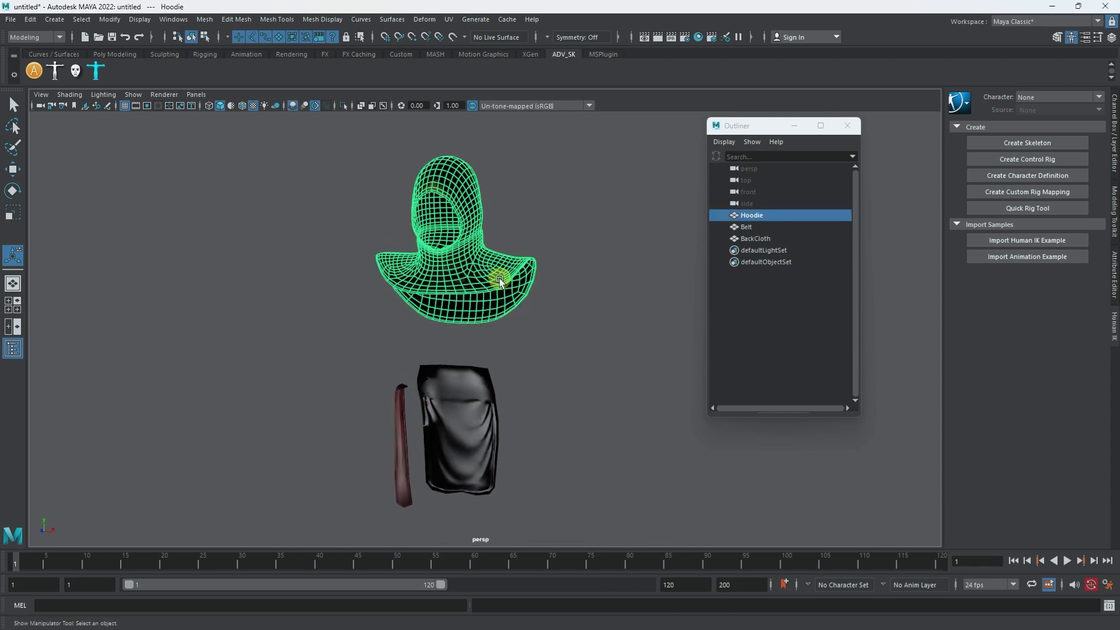
pyautogui.keyDown('alt'); pyautogui.moveTo(500, 268); pyautogui.dragTo(489, 226); pyautogui.keyUp('alt')
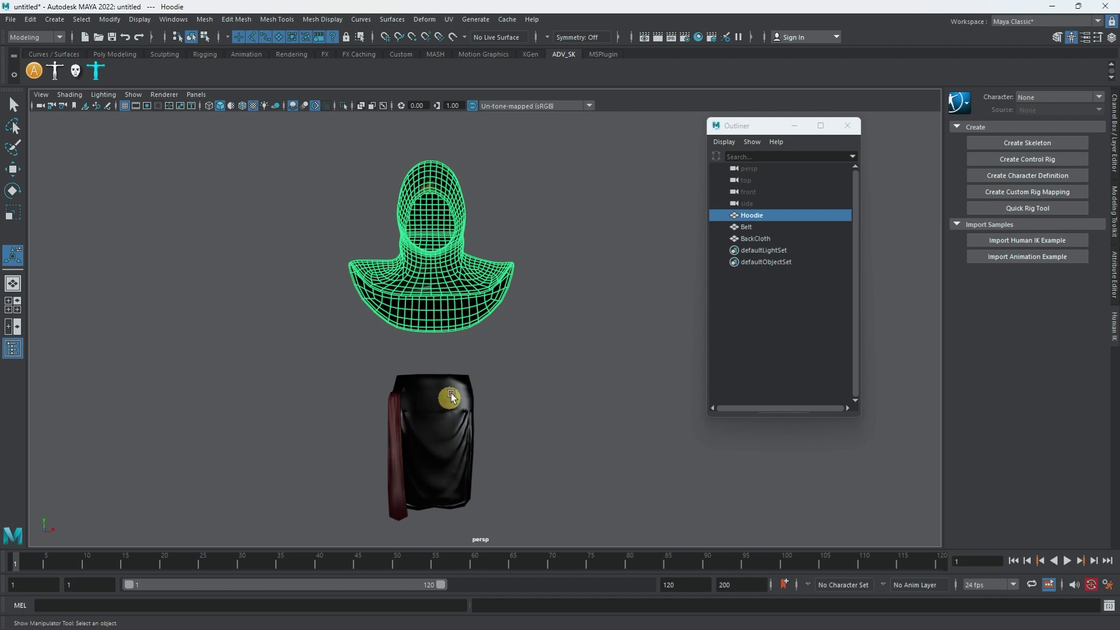
pyautogui.keyDown('alt'); pyautogui.moveTo(450, 398); pyautogui.dragTo(443, 250); pyautogui.keyUp('alt')
pyautogui.click(301, 250)
pyautogui.click(388, 242)
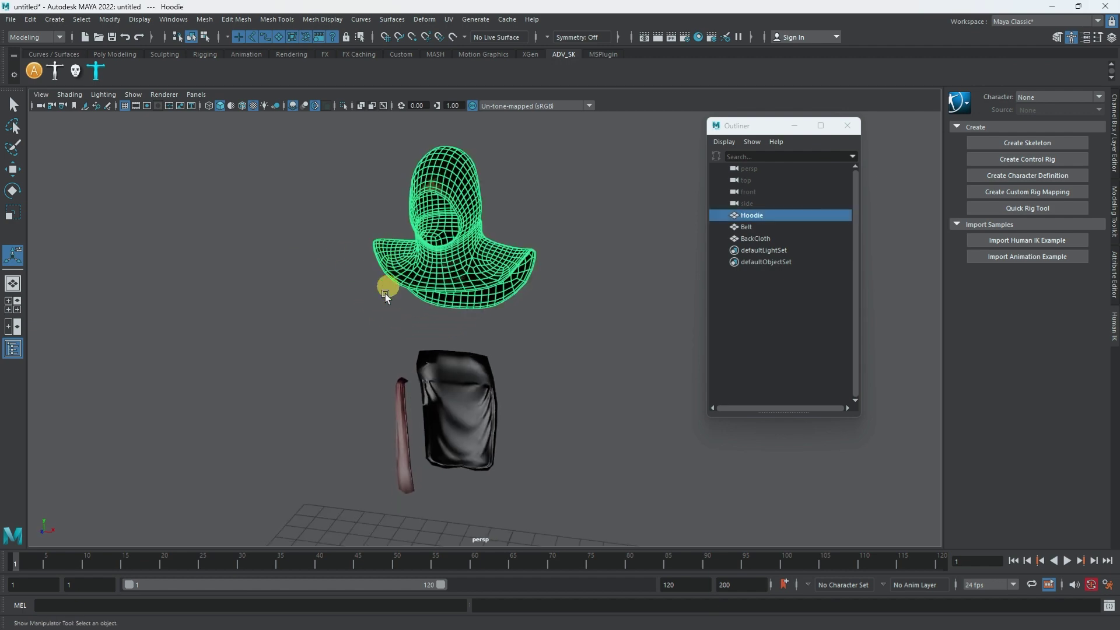
pyautogui.keyDown('shift'); pyautogui.click(393, 400); pyautogui.keyUp('shift')
pyautogui.click(285, 180)
pyautogui.moveTo(285, 180); pyautogui.dragTo(548, 497)
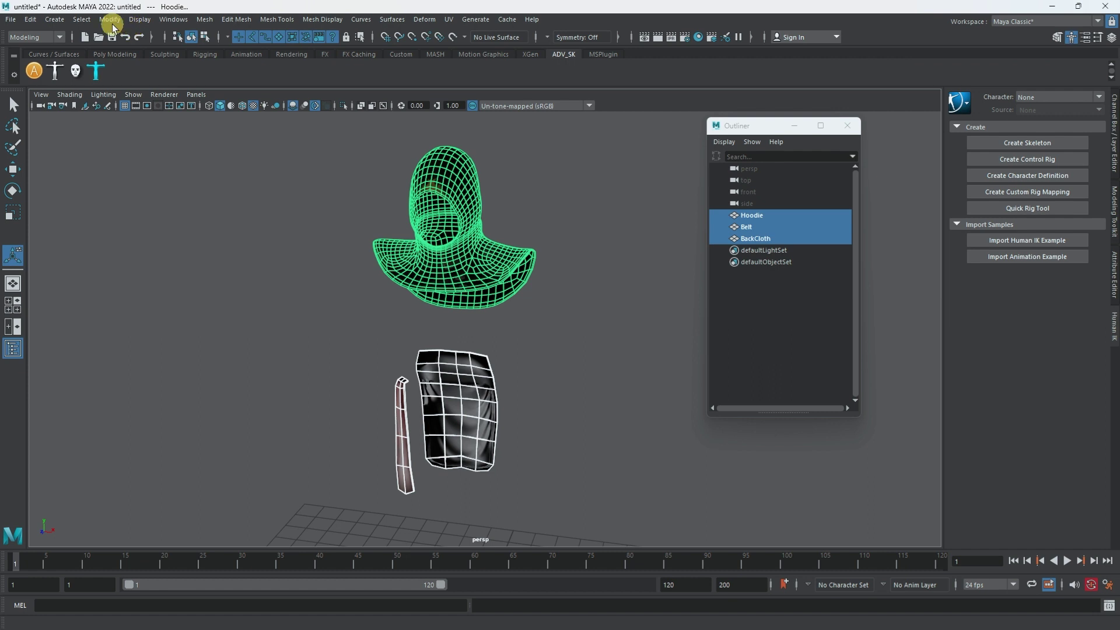
pyautogui.click(209, 24)
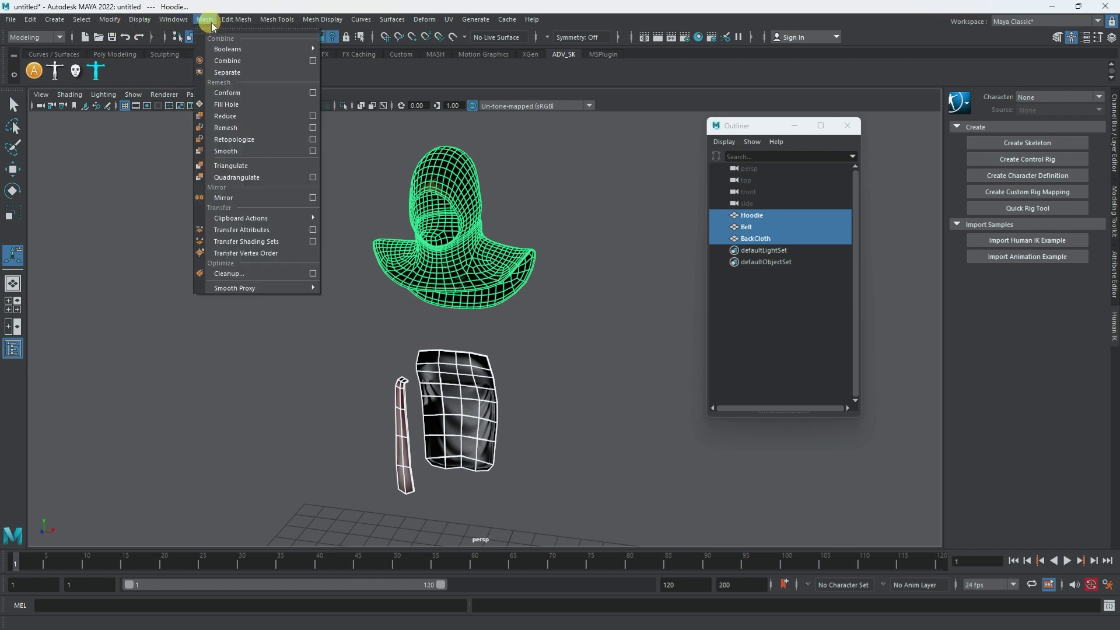
pyautogui.click(228, 60)
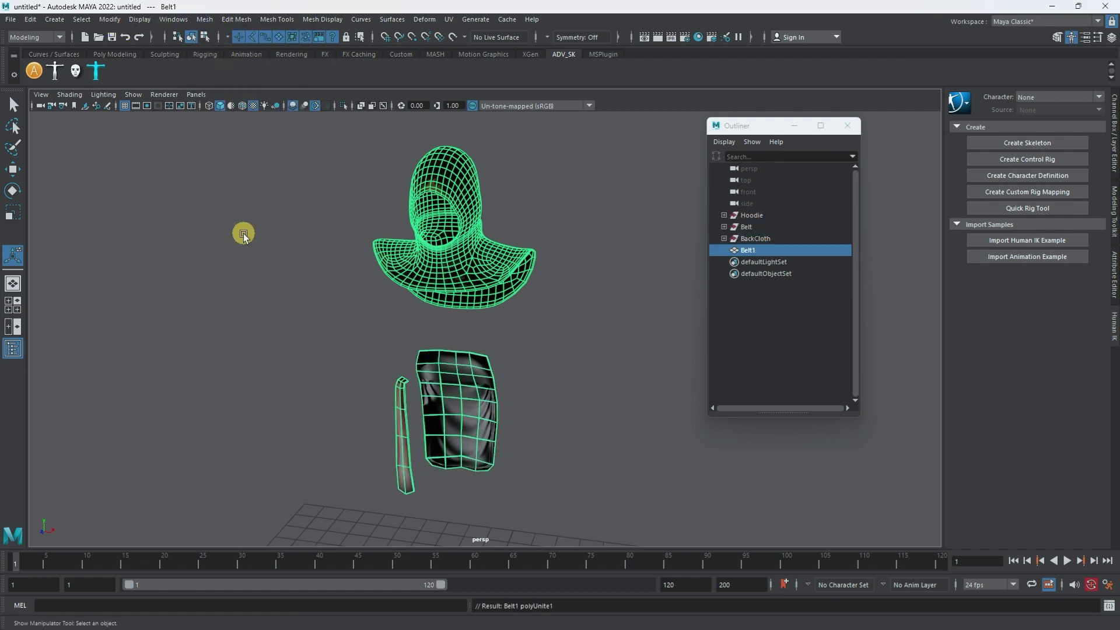
# - Delete the construction history of the combined cloth mesh and show the Channel Box
pyautogui.click(242, 233)
pyautogui.click(412, 260)
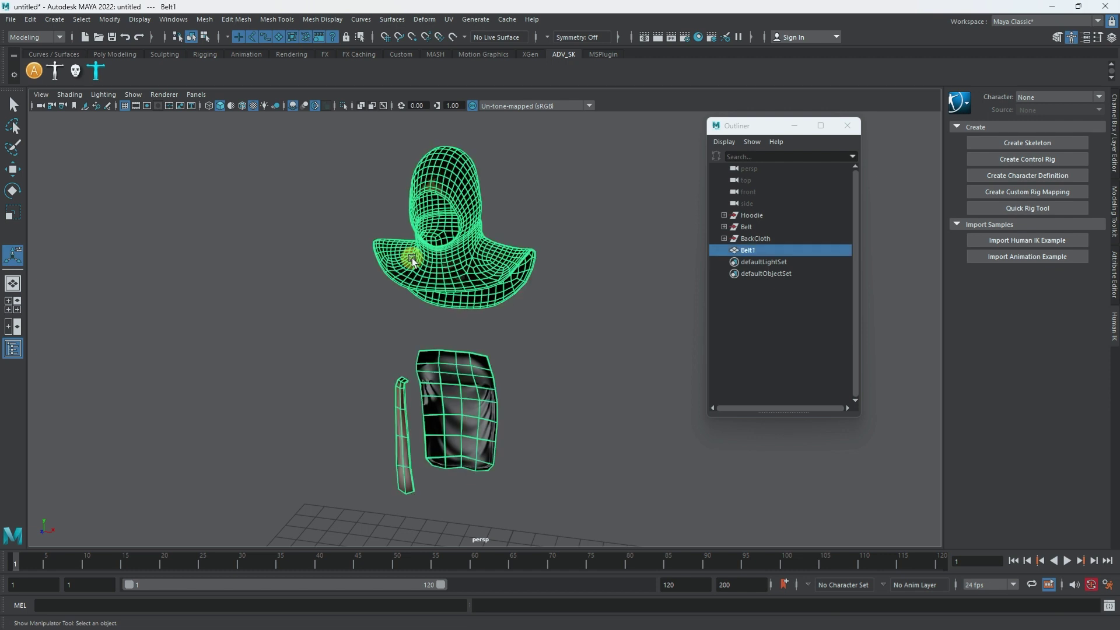
pyautogui.click(28, 20)
pyautogui.moveTo(82, 154)
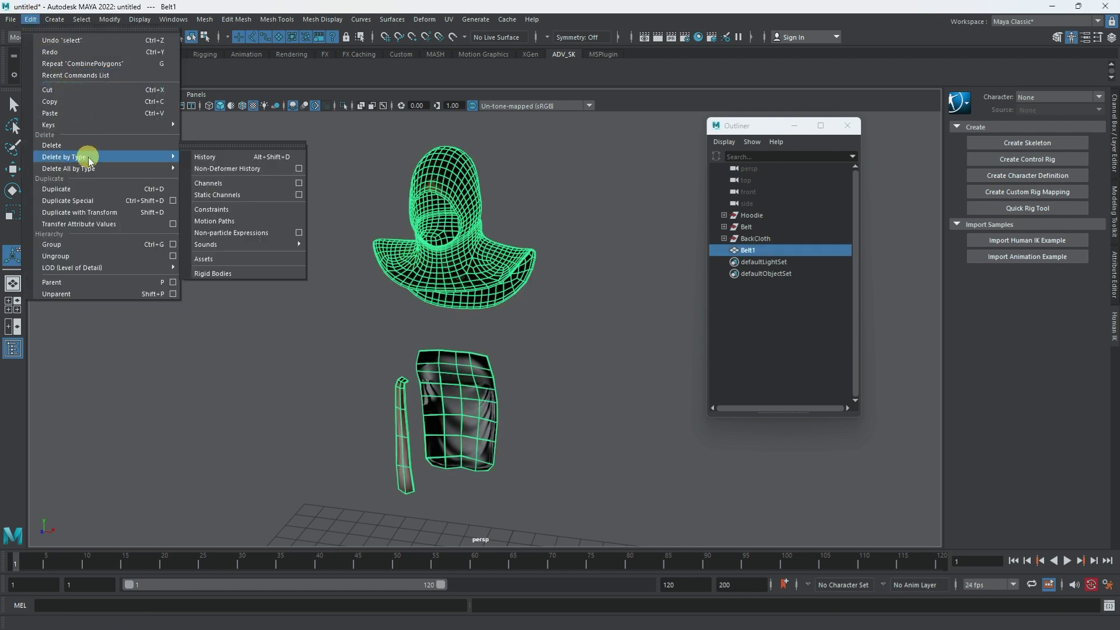
pyautogui.click(214, 155)
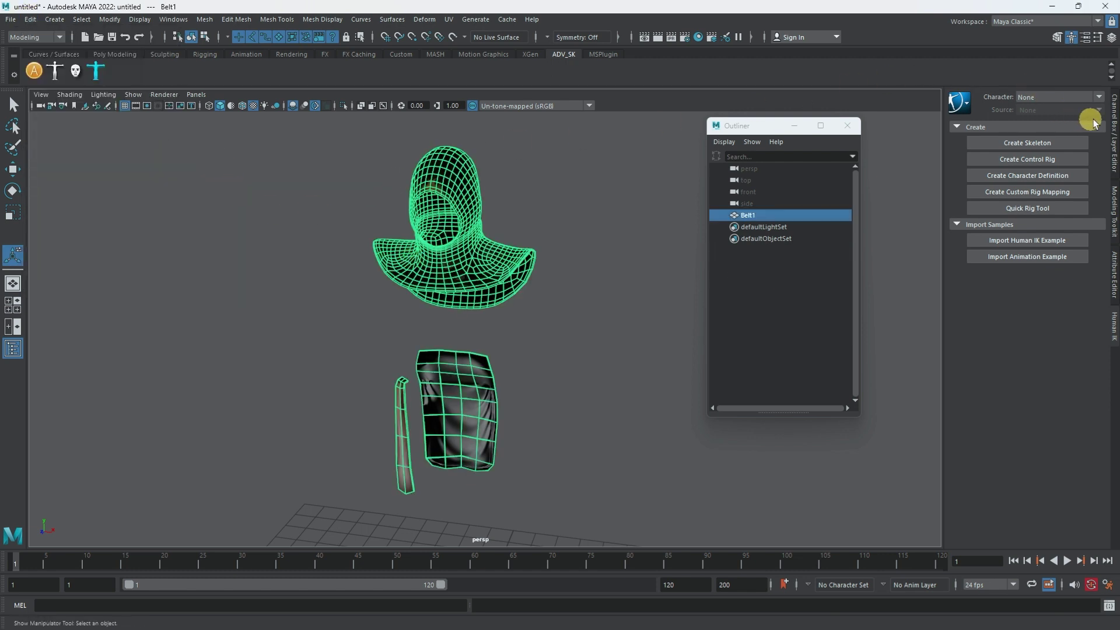
pyautogui.click(1115, 119)
# - Export only the combined cloth mesh as FBX to the Models folder, replacing ErikaCLOTH_FBX_2_RIG.fbx
pyautogui.click(298, 253)
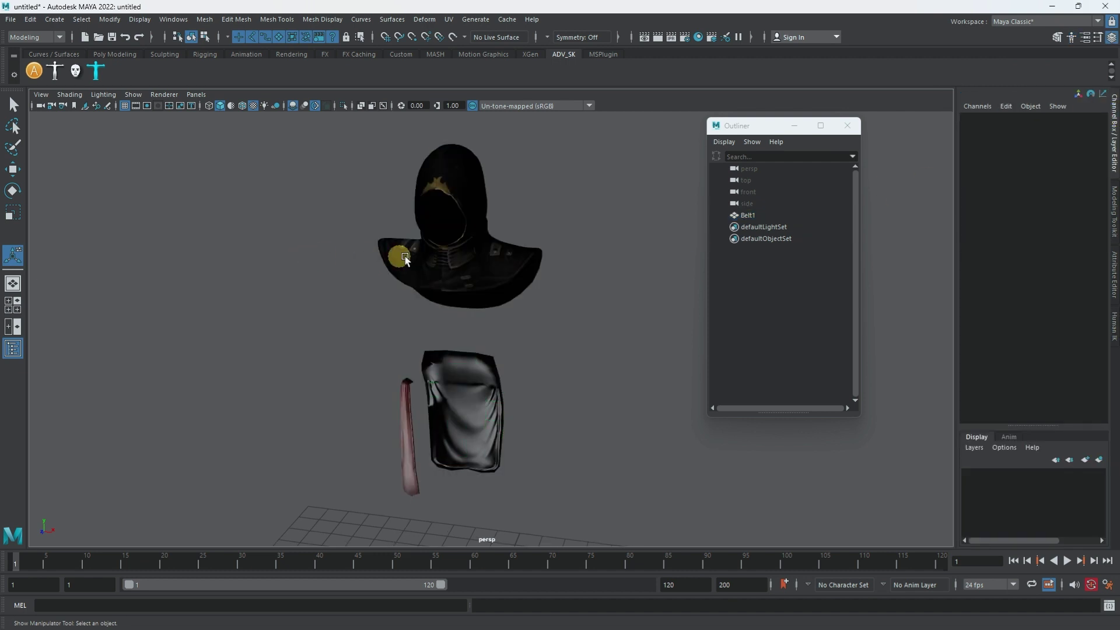
pyautogui.click(411, 256)
pyautogui.click(11, 19)
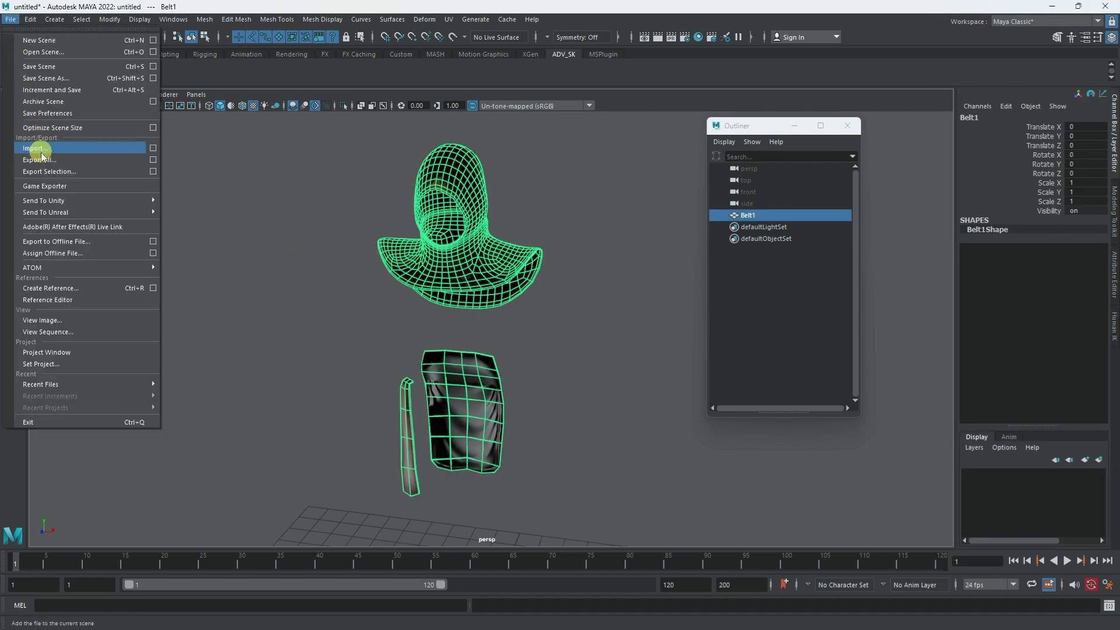
pyautogui.click(43, 162)
pyautogui.click(12, 19)
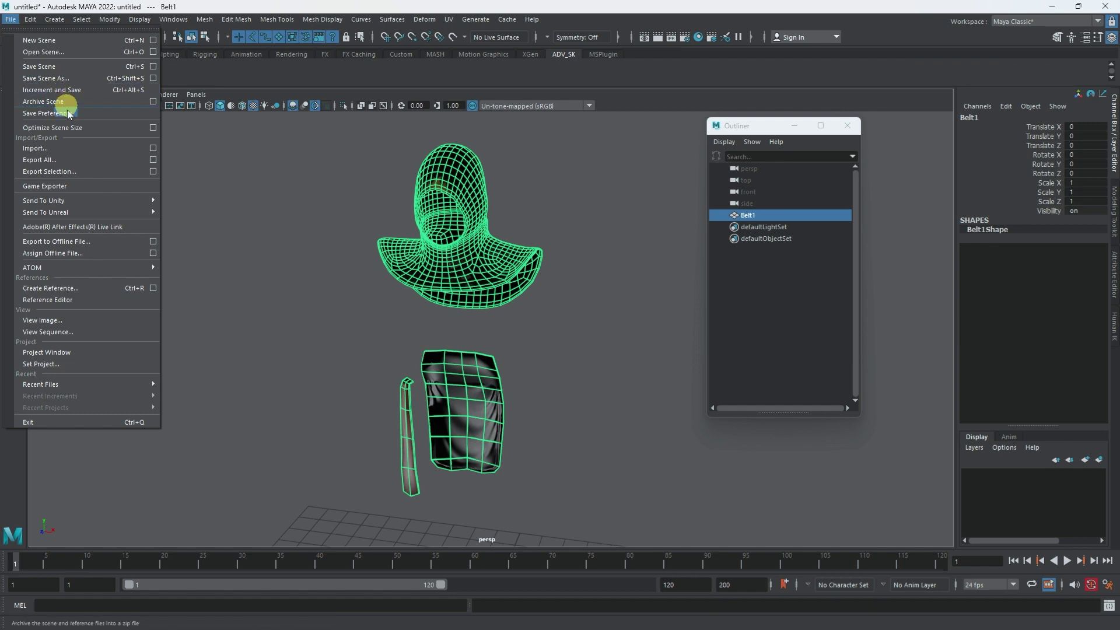
pyautogui.click(77, 173)
pyautogui.click(325, 271)
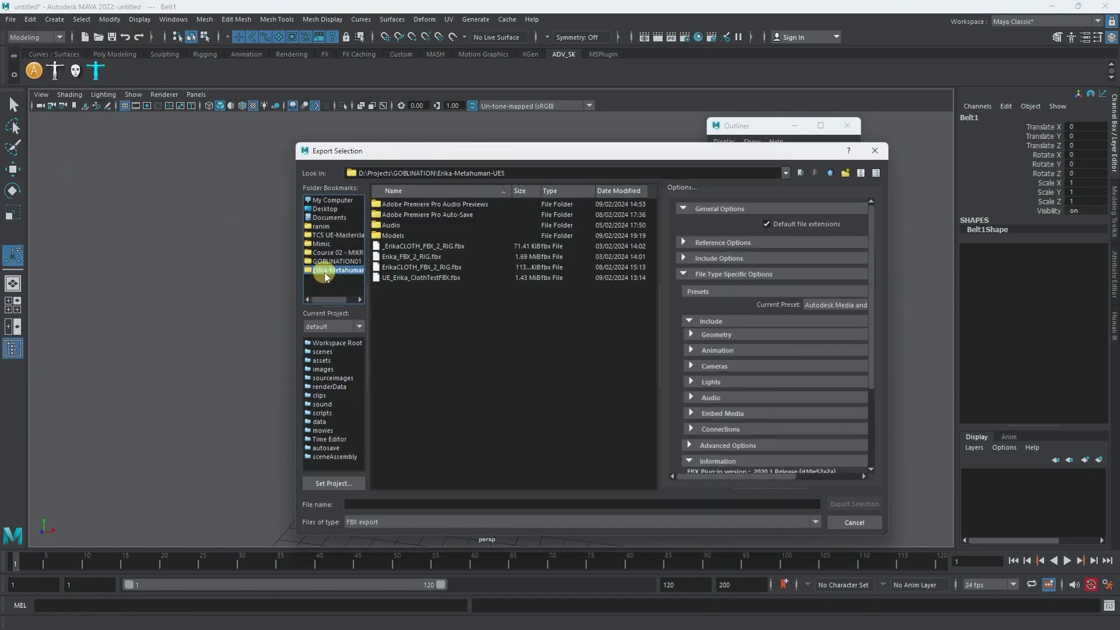
pyautogui.doubleClick(394, 236)
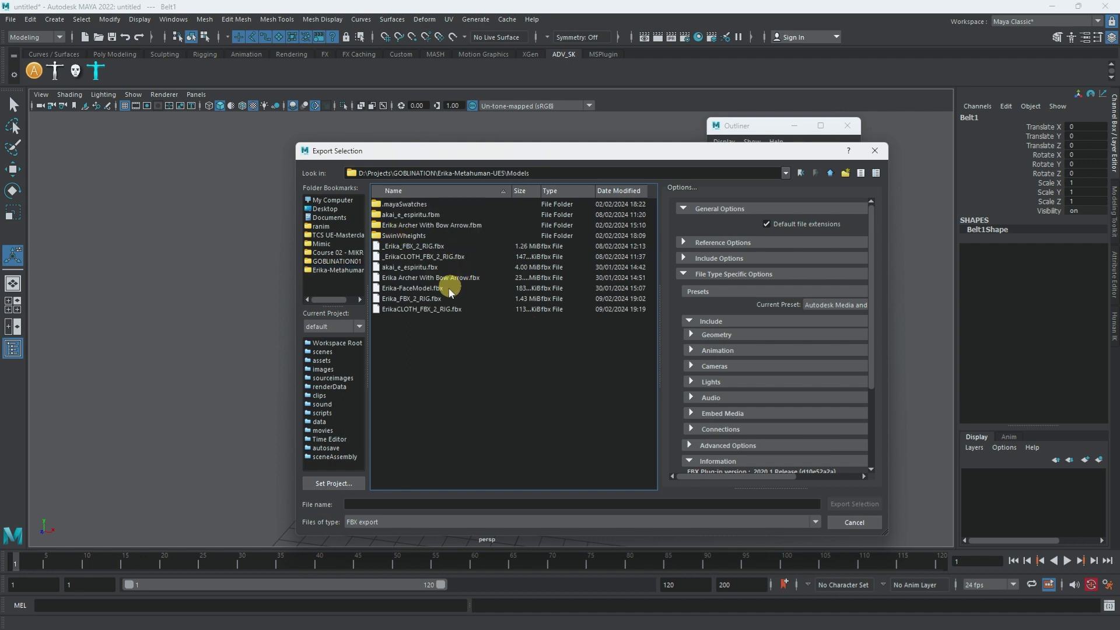
pyautogui.doubleClick(396, 311)
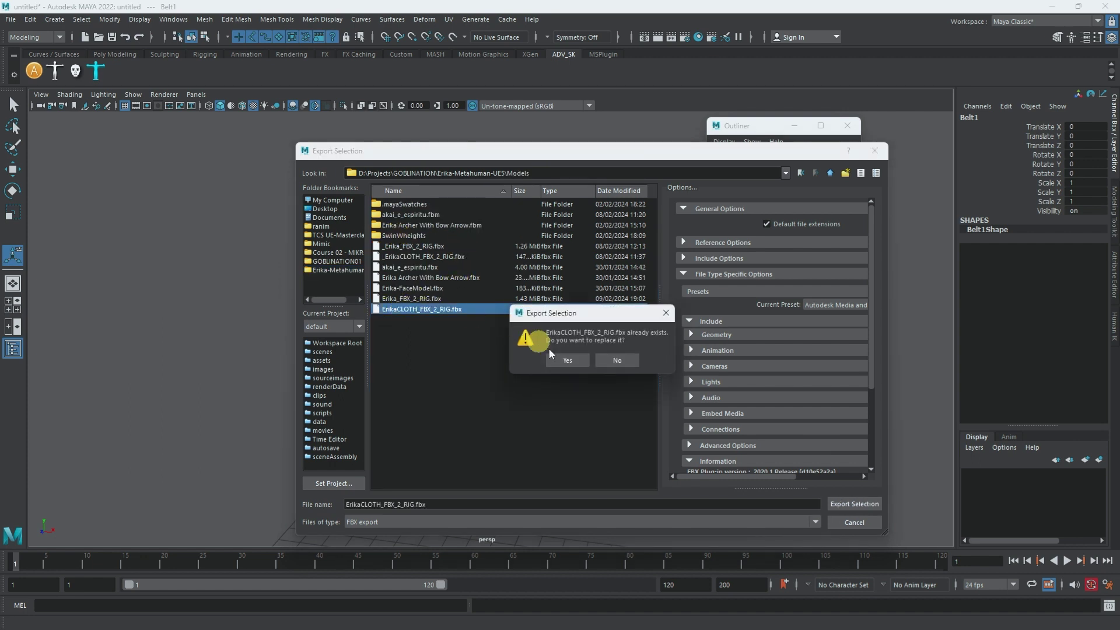
pyautogui.click(567, 361)
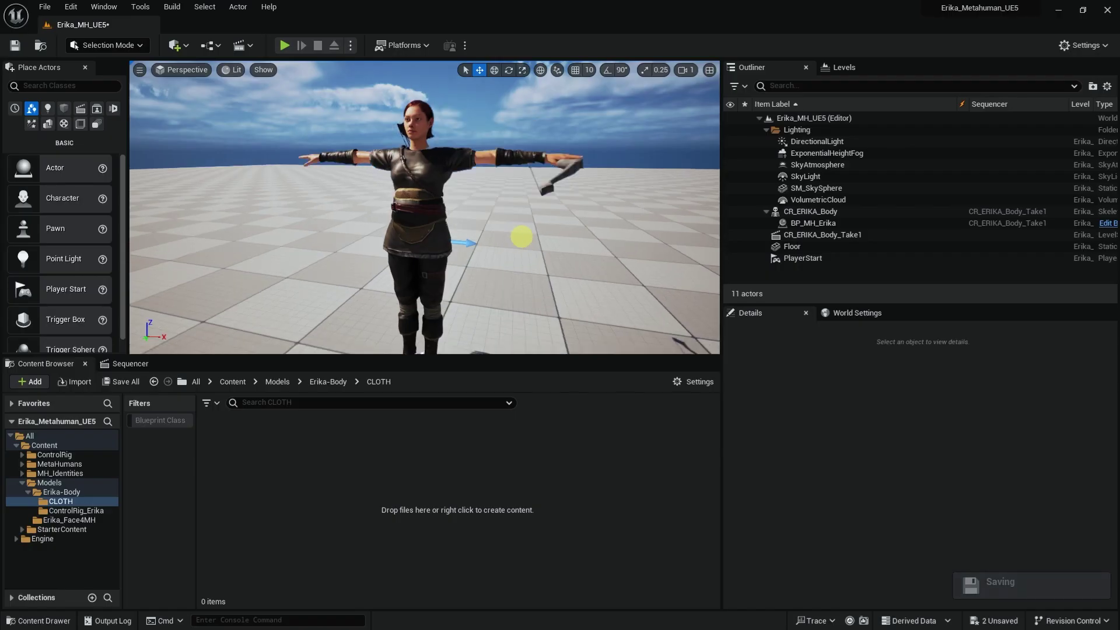
# - Switch to Unreal and import ErikaCLOTH_FBX_2_RIG.fbx into the CLOTH folder as a static mesh, keeping the default import options
pyautogui.scroll(5, 517, 222)
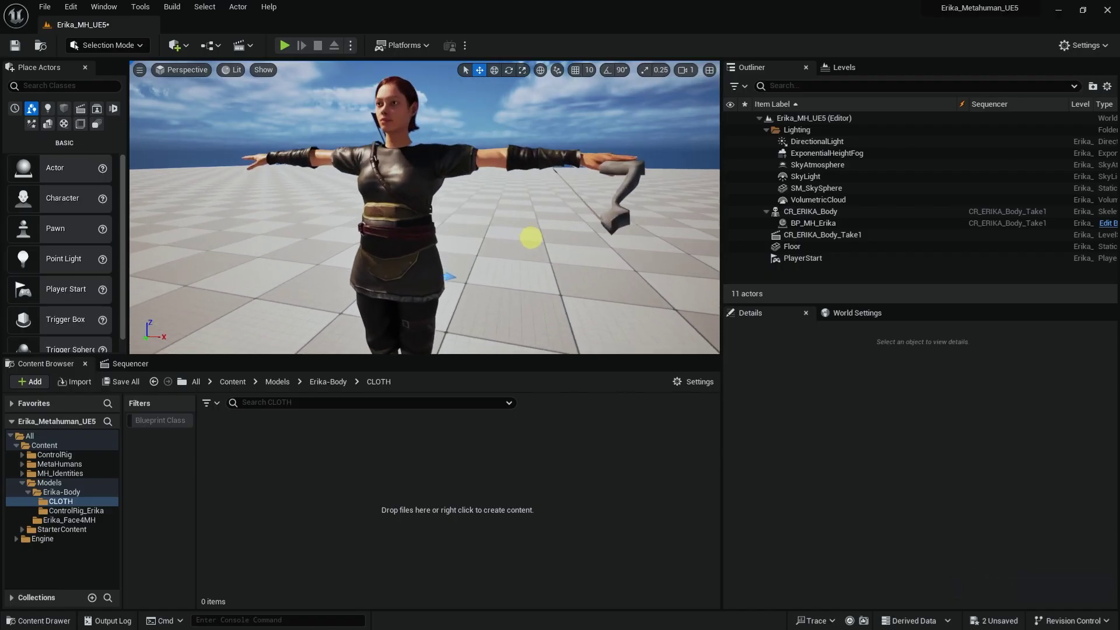
pyautogui.moveTo(518, 222)
pyautogui.keyDown('alt'); pyautogui.mouseDown()
pyautogui.moveTo(525, 227)
pyautogui.moveTo(518, 220)
pyautogui.mouseUp(); pyautogui.keyUp('alt')
pyautogui.scroll(3, 517, 221)
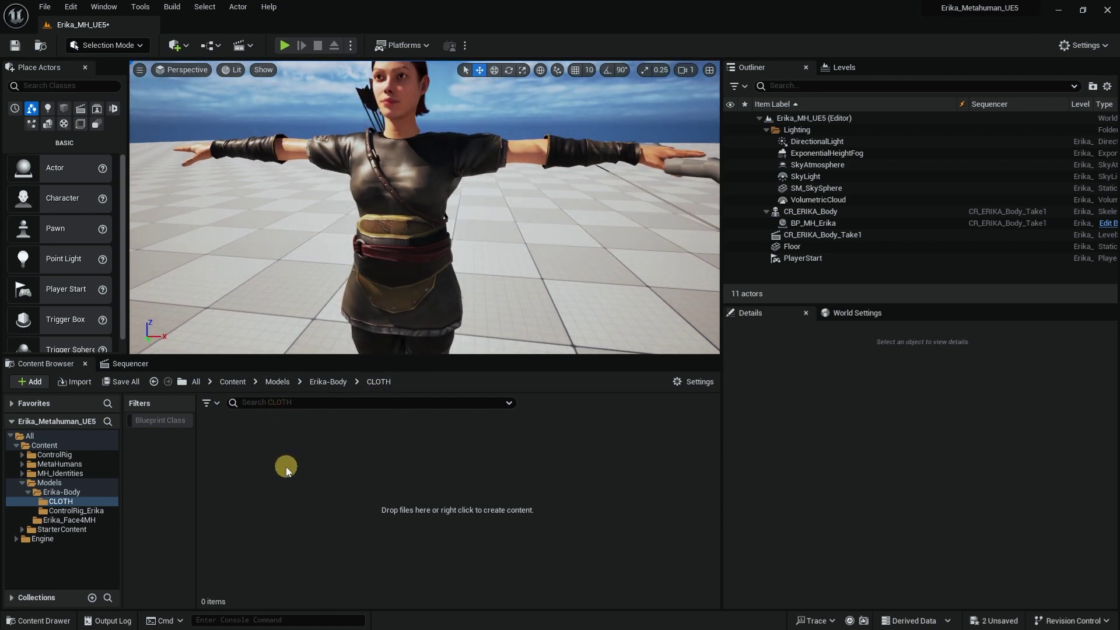
pyautogui.click(80, 382)
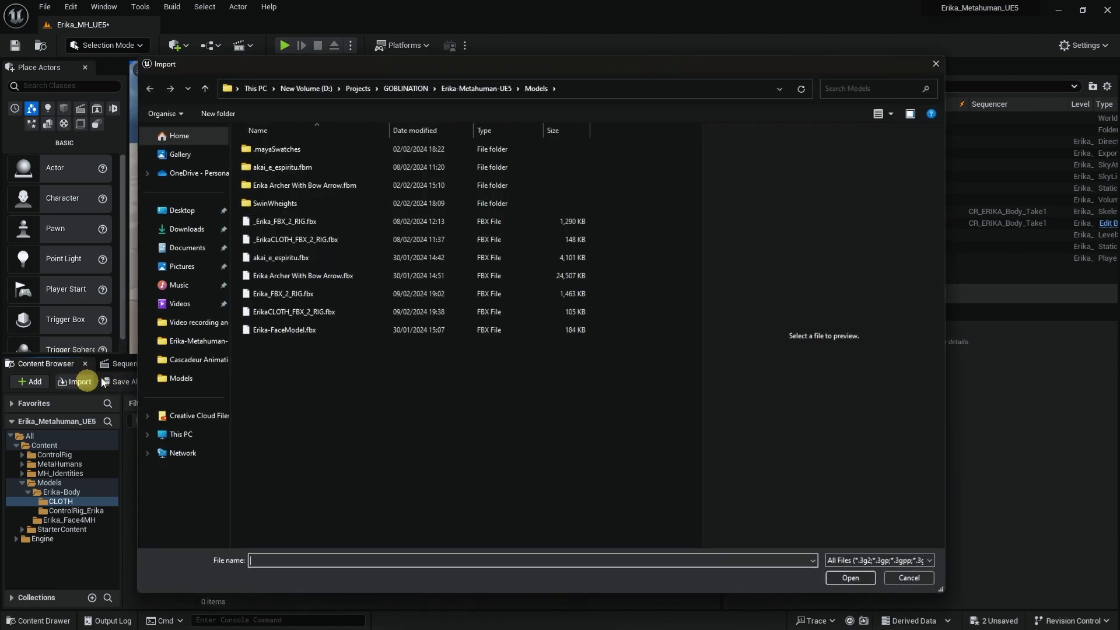
pyautogui.click(290, 315)
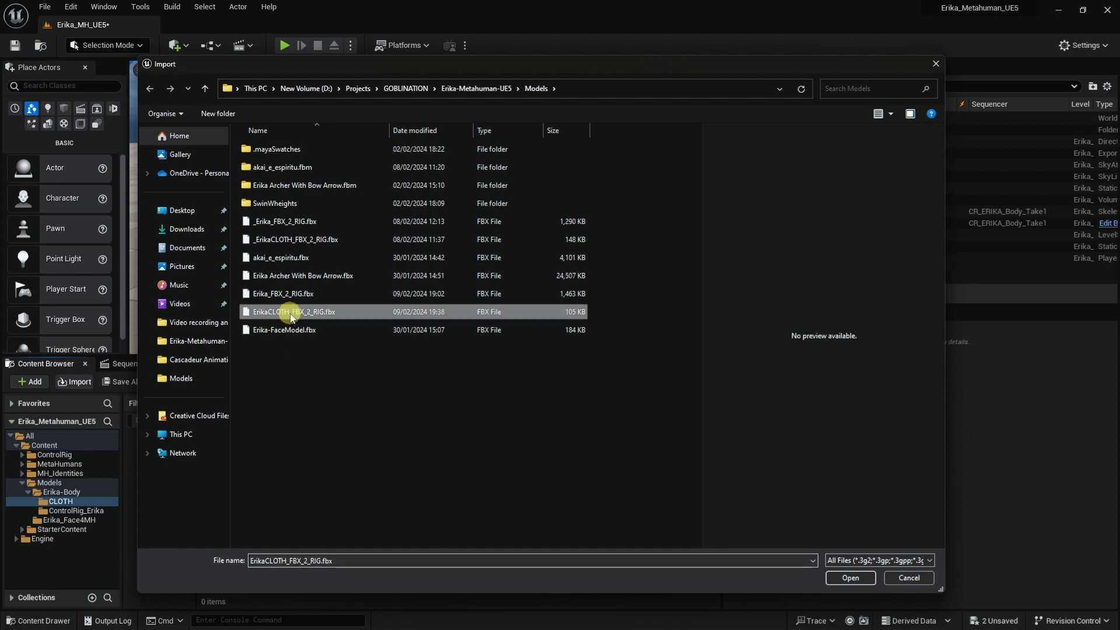
pyautogui.click(851, 578)
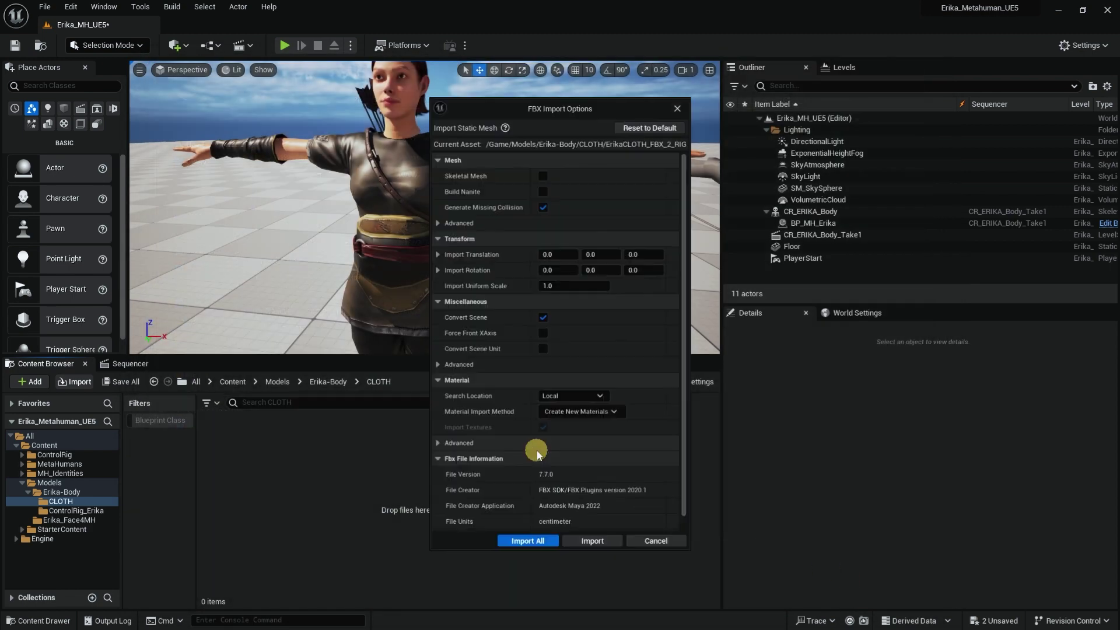
pyautogui.click(527, 542)
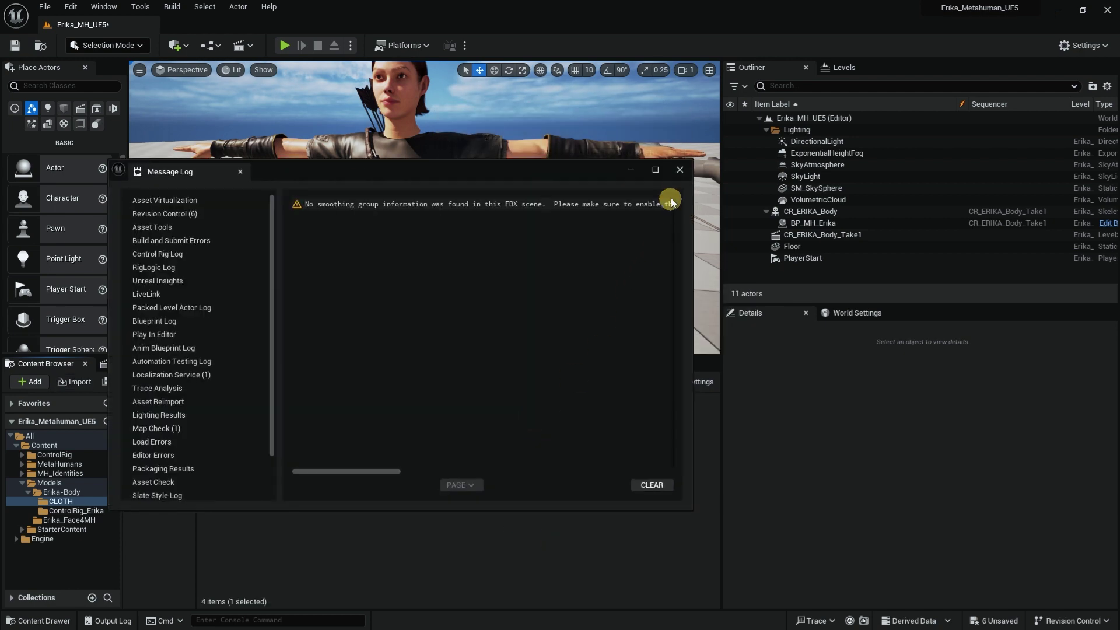
pyautogui.click(680, 169)
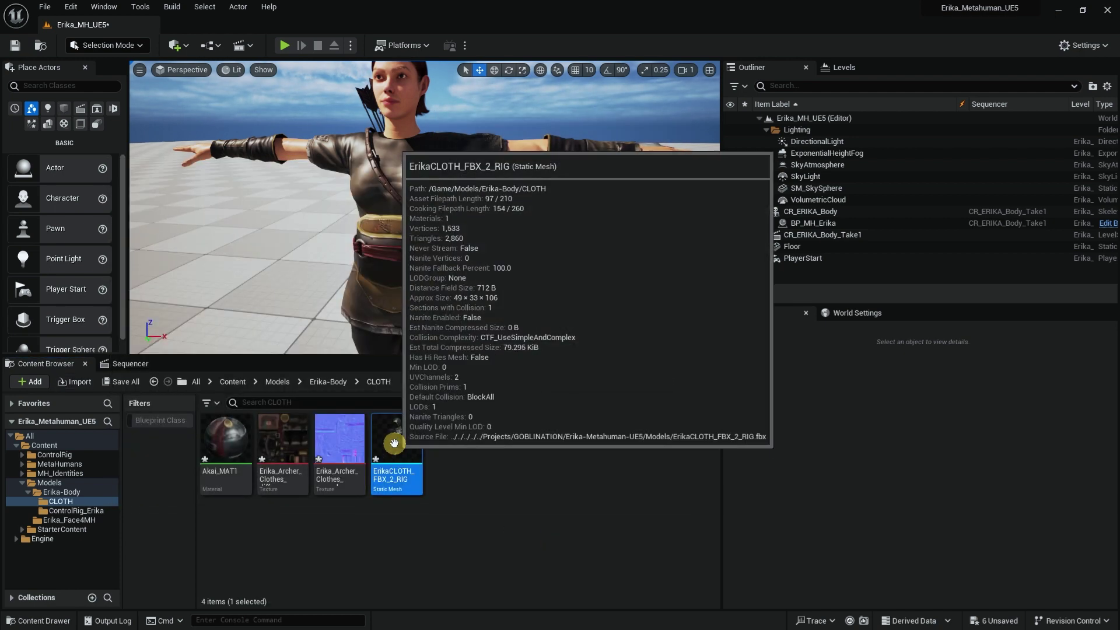
# - Place the ErikaCLOTH_FBX_2_RIG mesh in the level and reset its component location to 0, 0, 0 so it sits on Erika
pyautogui.moveTo(395, 437); pyautogui.dragTo(288, 300)
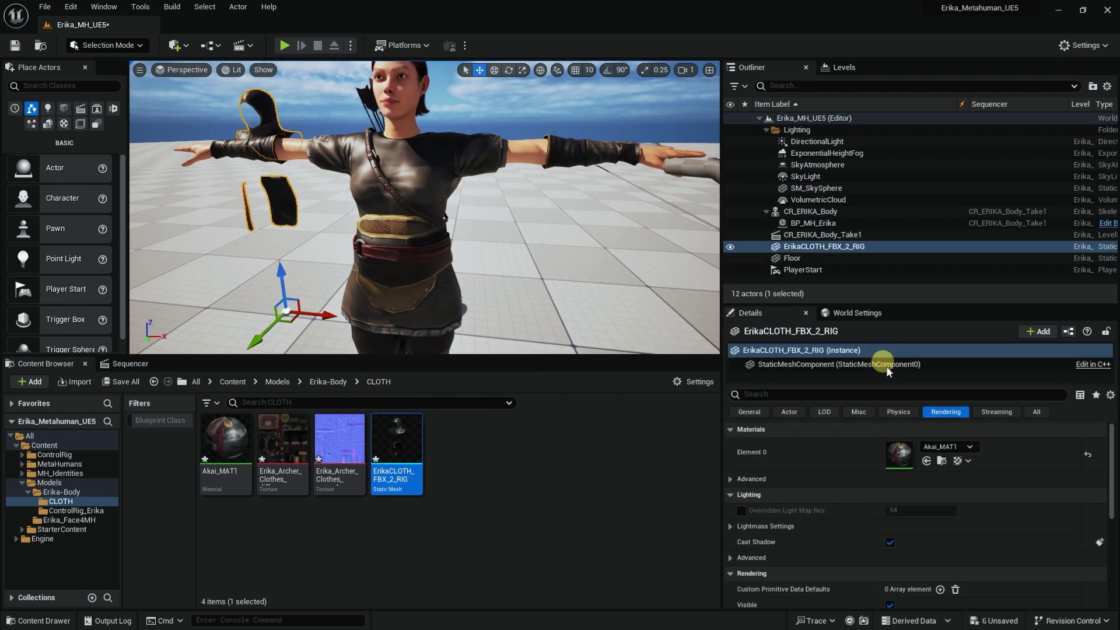
pyautogui.click(886, 366)
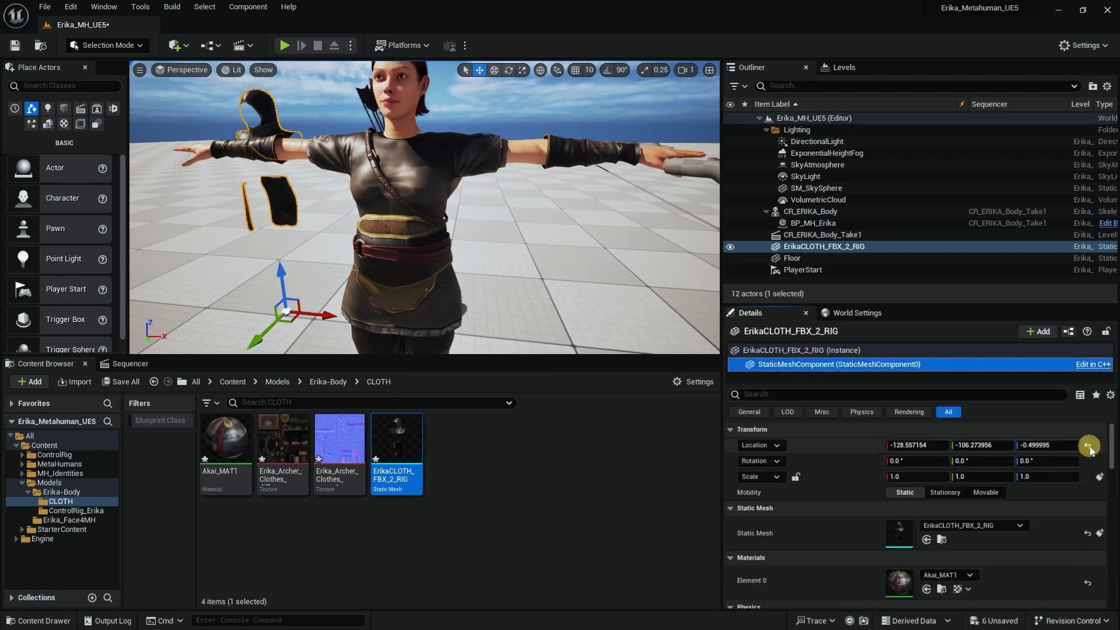
pyautogui.click(1088, 447)
pyautogui.press('f')
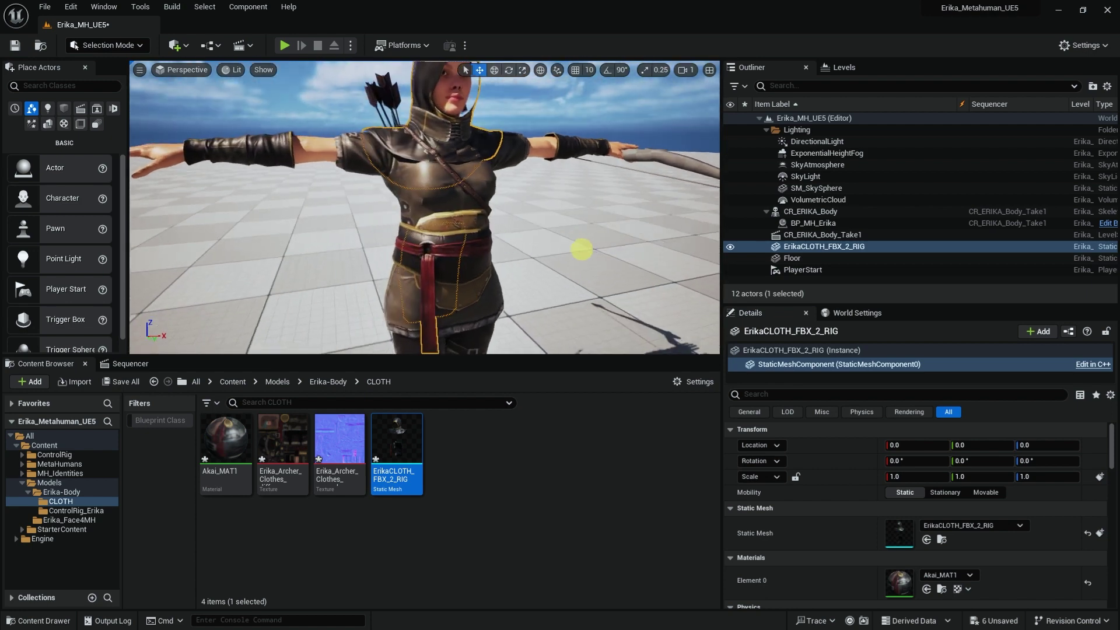
pyautogui.keyDown('alt'); pyautogui.moveTo(581, 249); pyautogui.dragTo(528, 252); pyautogui.keyUp('alt')
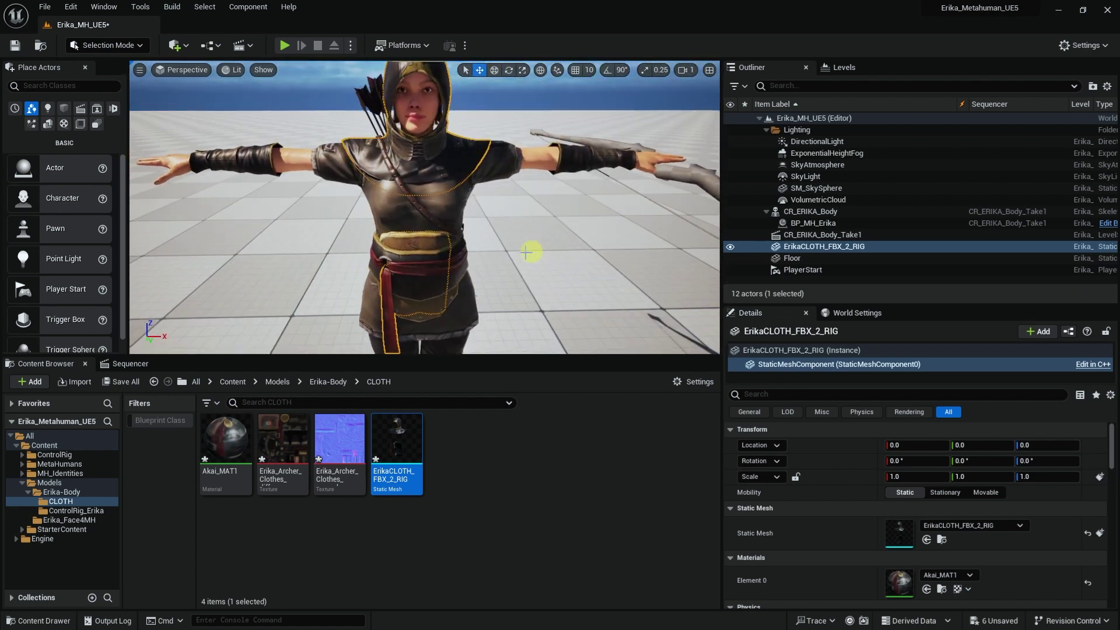
# - Make the cloth material Akai_MAT1 two-sided, apply and save the change, and return to the level
pyautogui.moveTo(231, 438); pyautogui.dragTo(418, 123)
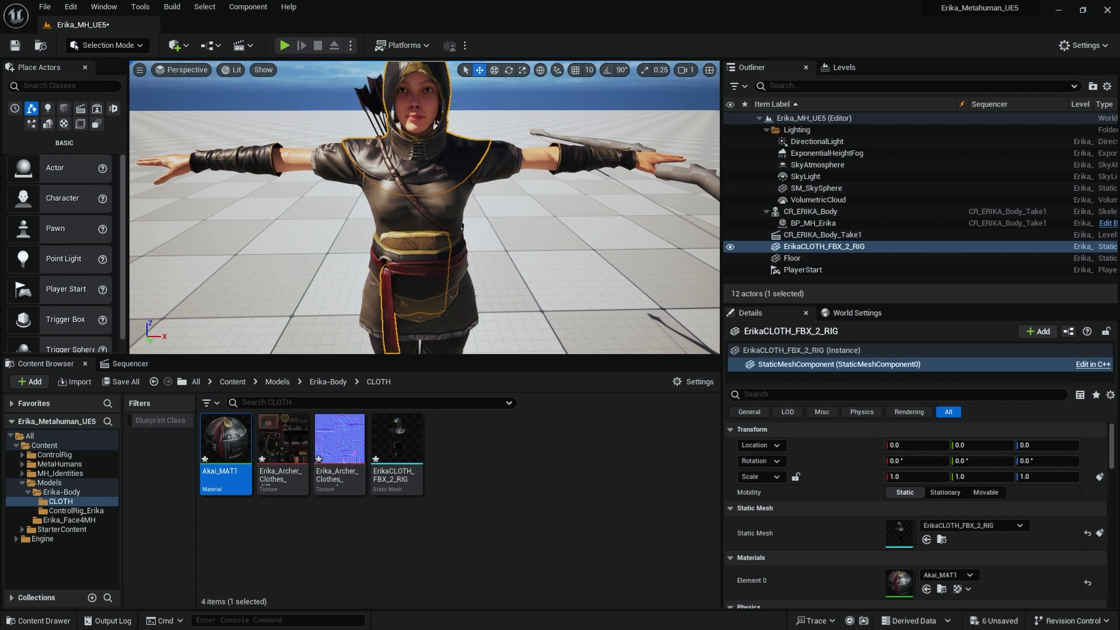
pyautogui.moveTo(0, 155); pyautogui.dragTo(462, 159)
pyautogui.click(635, 150)
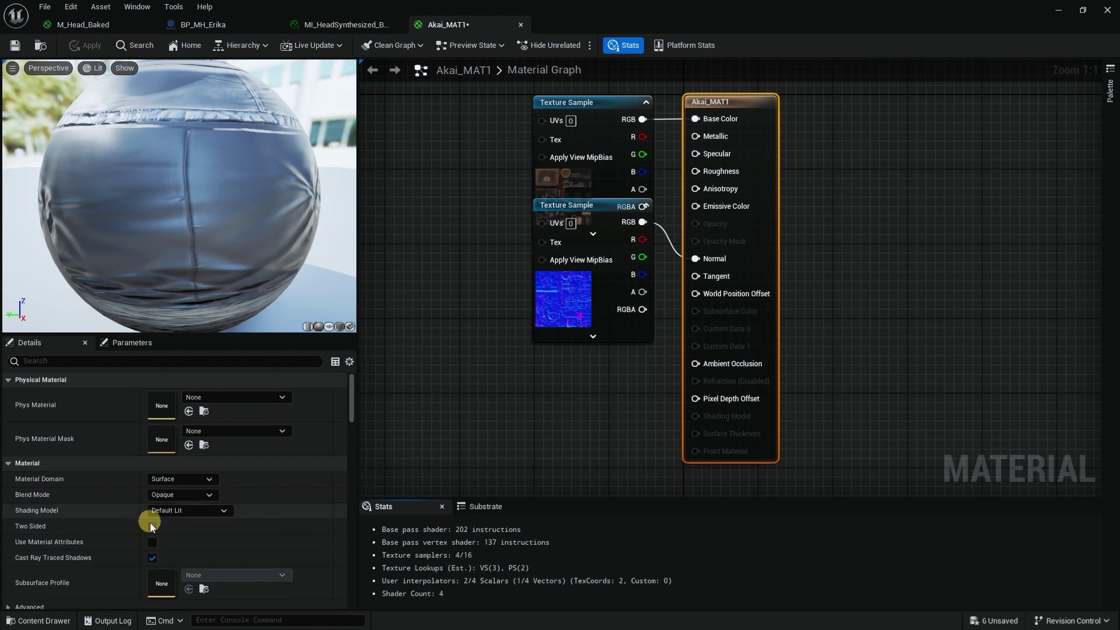
pyautogui.click(151, 524)
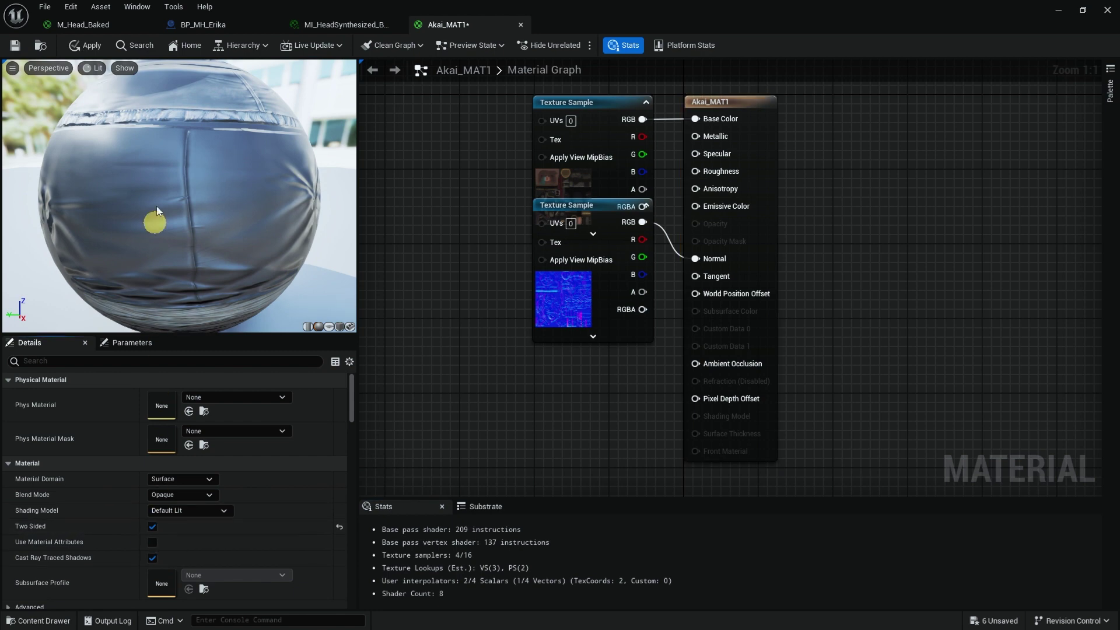
pyautogui.click(86, 45)
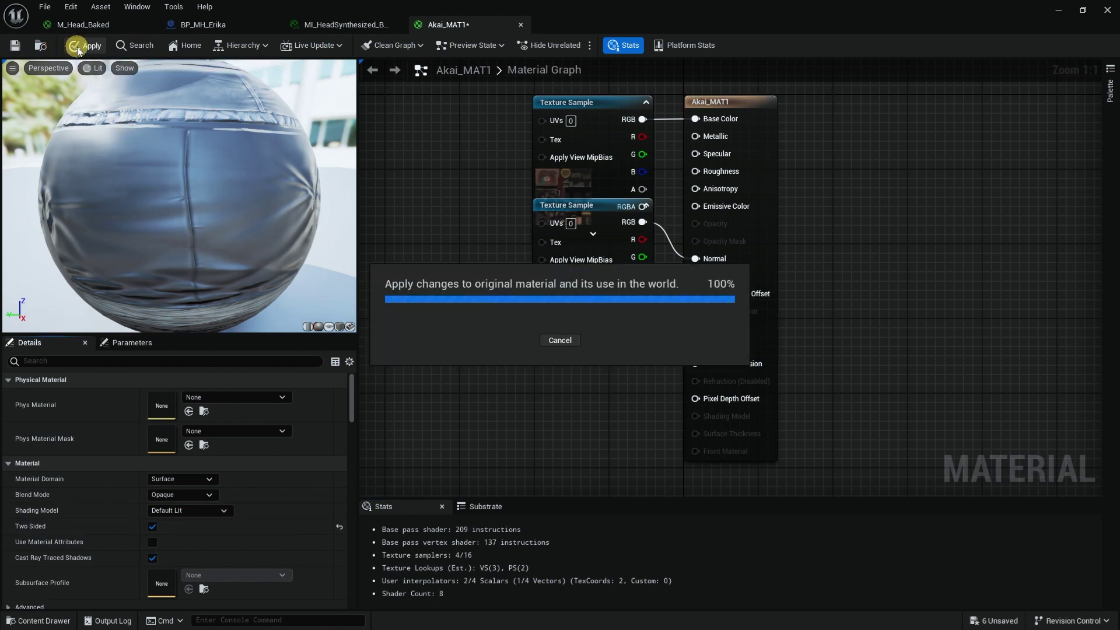
pyautogui.click(16, 45)
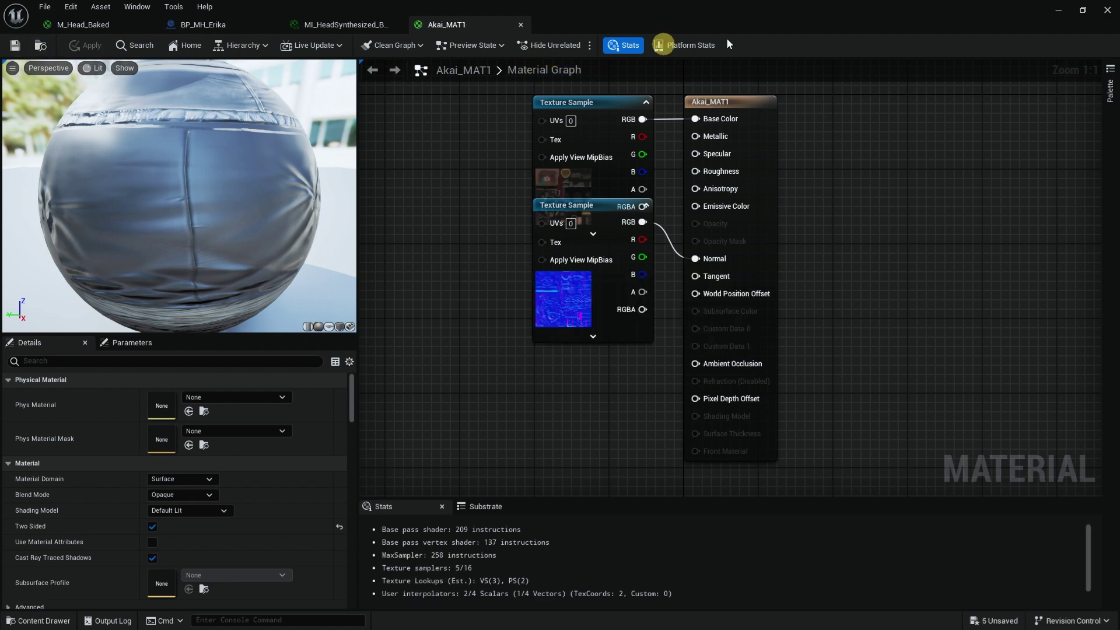
pyautogui.click(1057, 10)
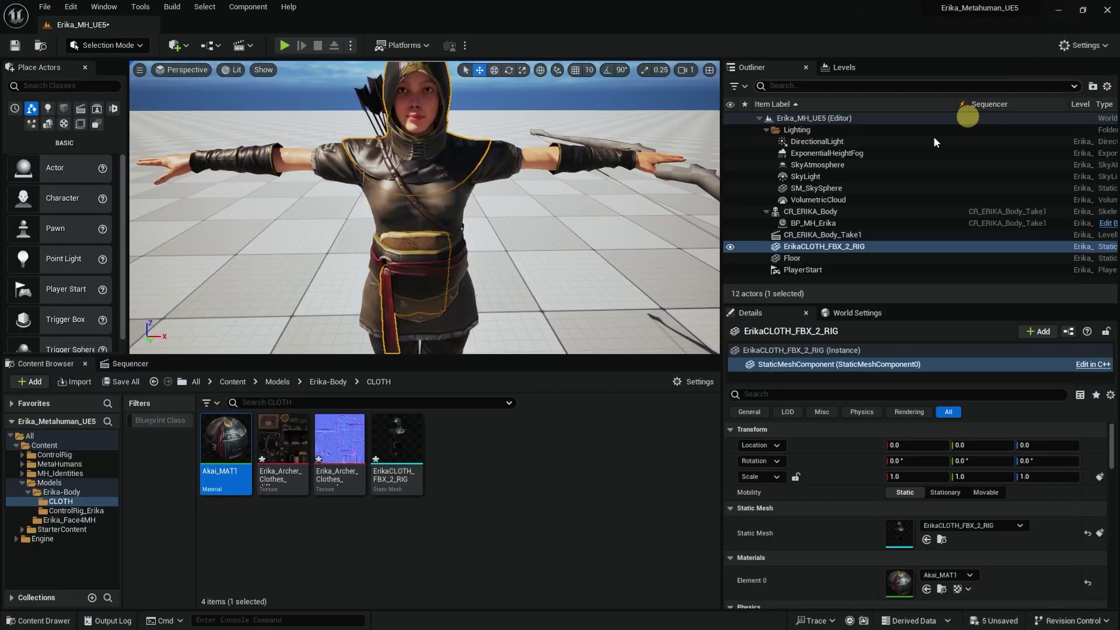
# - Inspect the cloth on Erika, test moving CR_ERIKA_Body about 71 units along negative X without it, and undo the move
pyautogui.keyDown('alt'); pyautogui.moveTo(599, 197); pyautogui.dragTo(469, 197); pyautogui.keyUp('alt')
pyautogui.moveTo(469, 196); pyautogui.dragTo(610, 206, button='right')
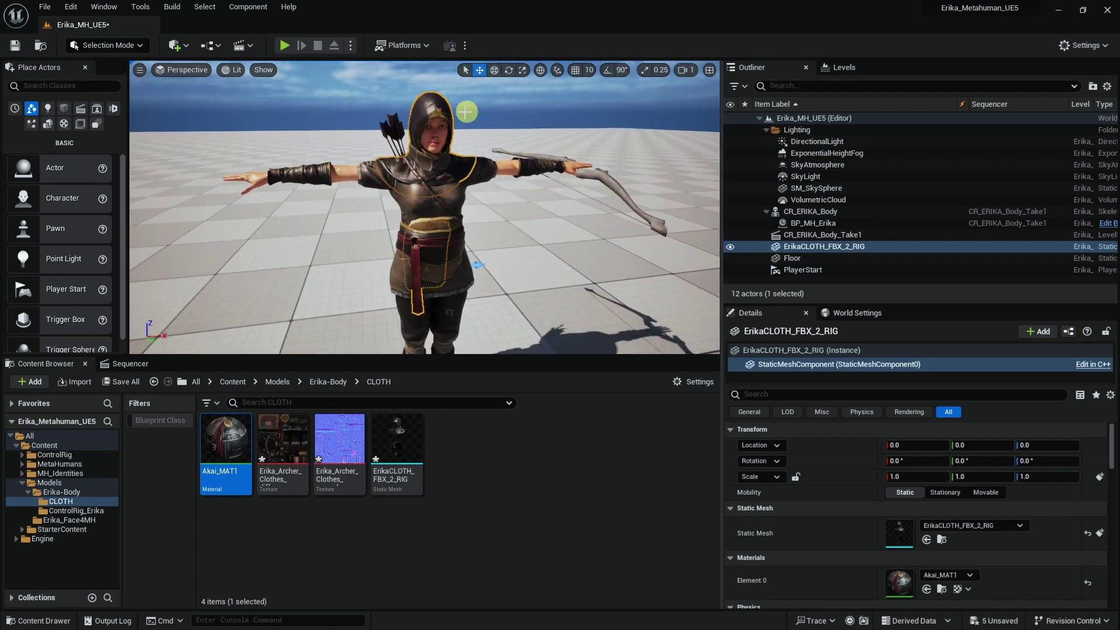
pyautogui.moveTo(494, 240); pyautogui.dragTo(457, 324, button='right')
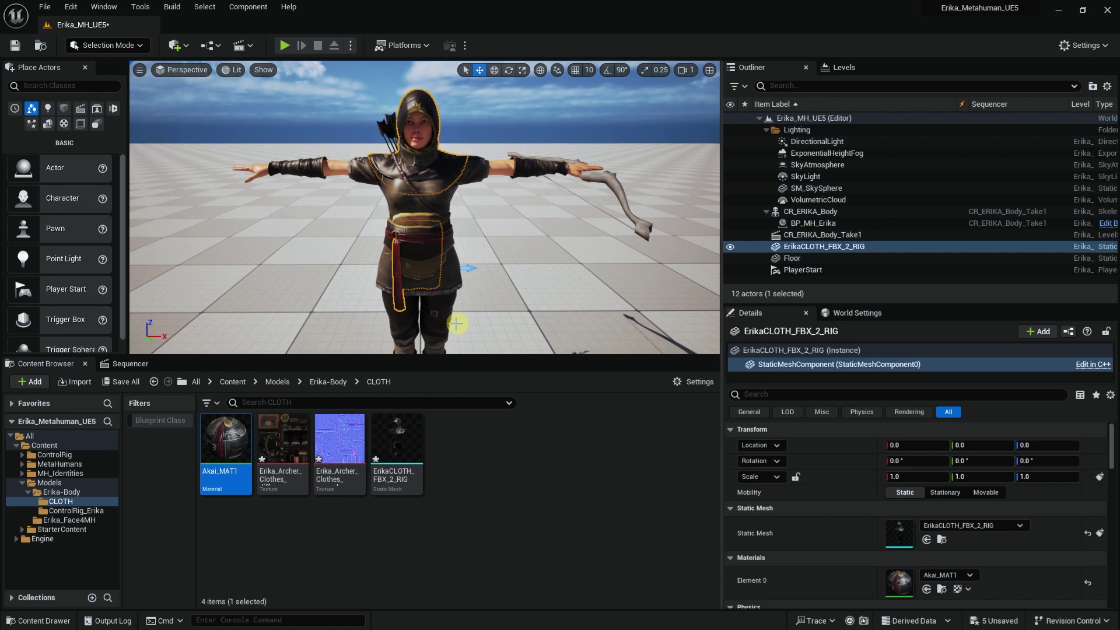
pyautogui.click(441, 314)
pyautogui.scroll(-4, 504, 285)
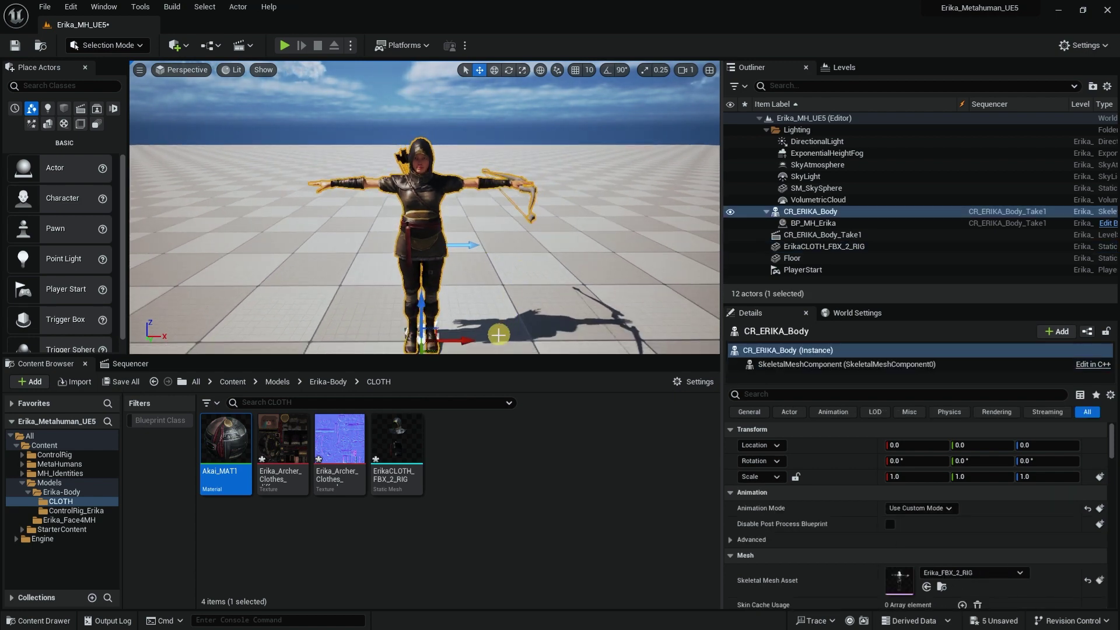
pyautogui.moveTo(512, 322); pyautogui.dragTo(400, 317)
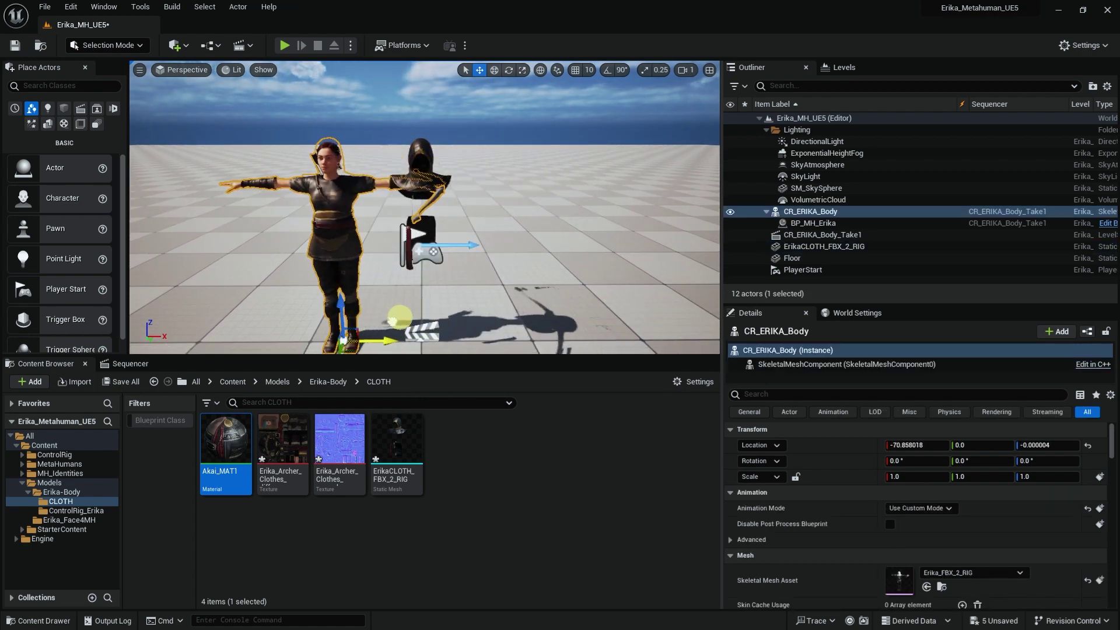
pyautogui.hotkey('ctrl', 'z')
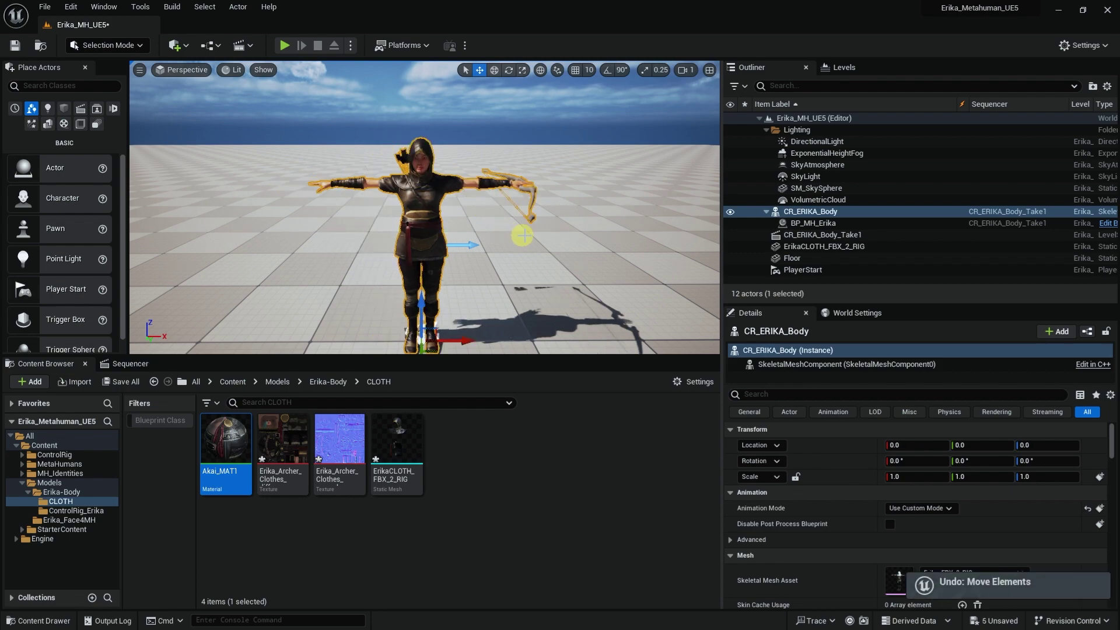
pyautogui.scroll(5, 535, 243)
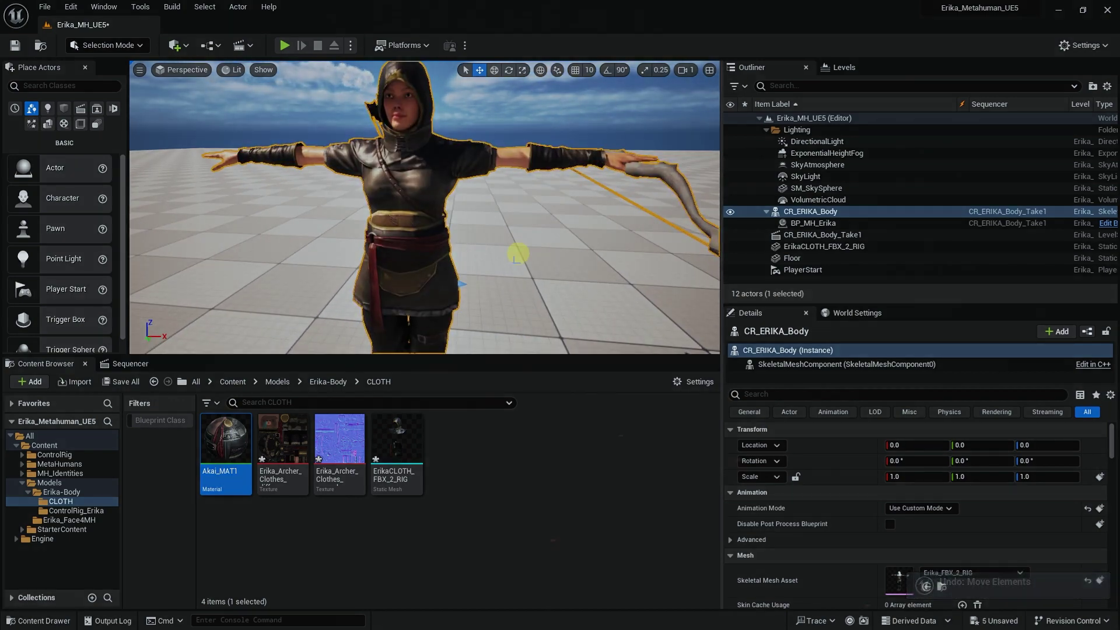